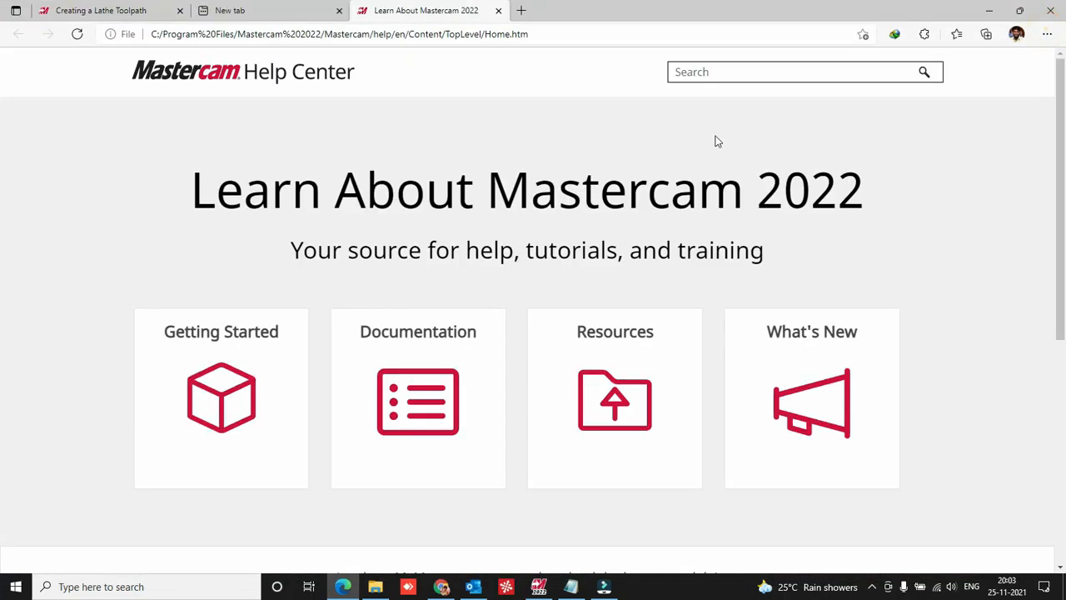
Search the Mastercam Help Center for "lathe" and open the Creating a Lathe Toolpath topic.
left_click(714, 74)
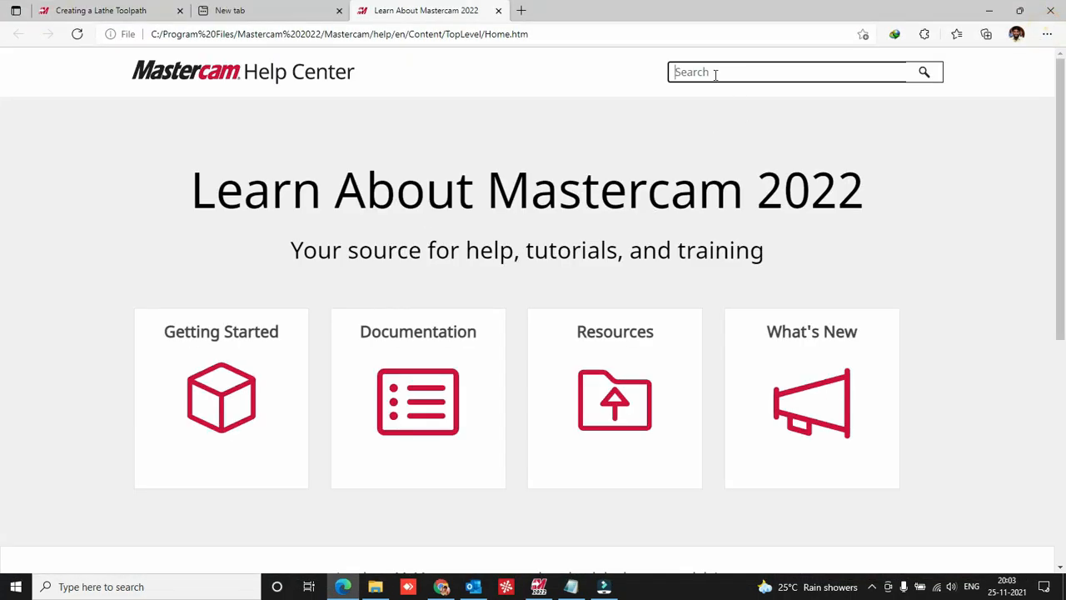
left_click(715, 76)
type("lathe")
key("Return")
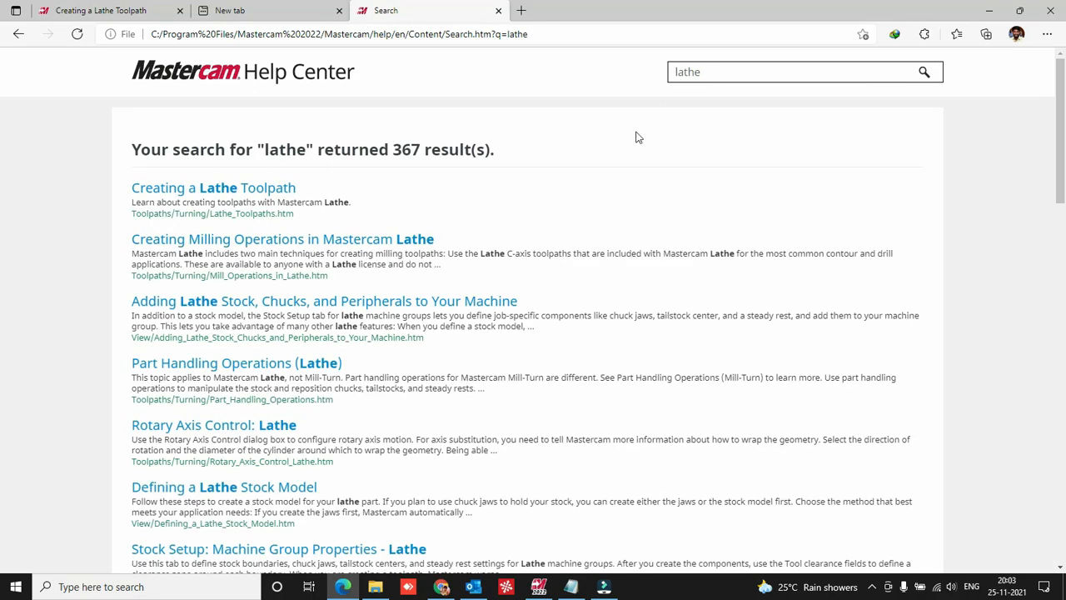
left_click(227, 190)
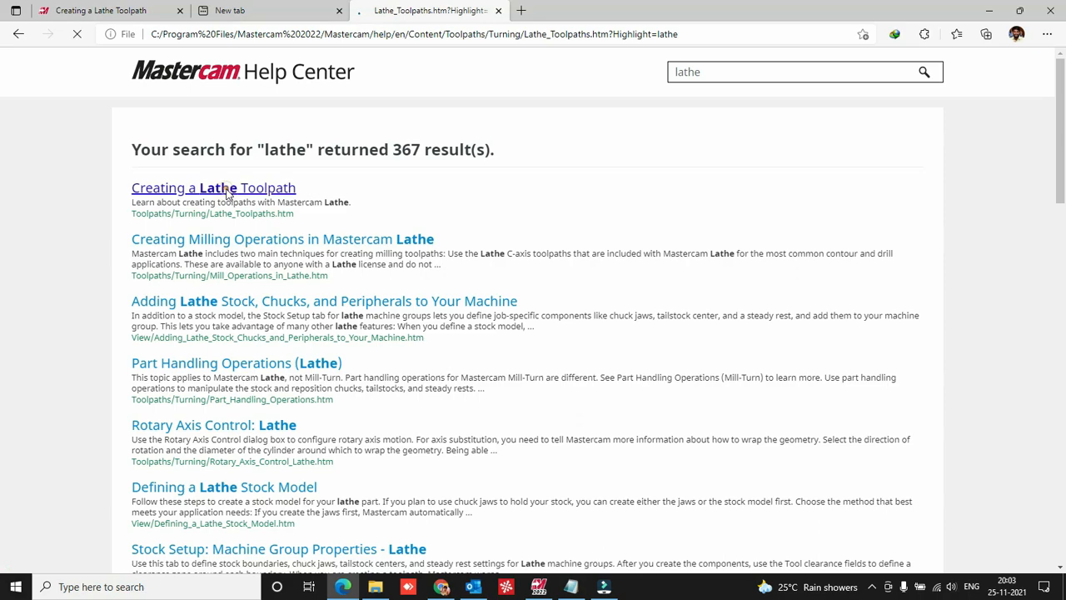
Read the procedure for creating a lathe toolpath, including the machine definition, stock setup and Lathe Rough settings.
scroll(275, 204, "down", 4)
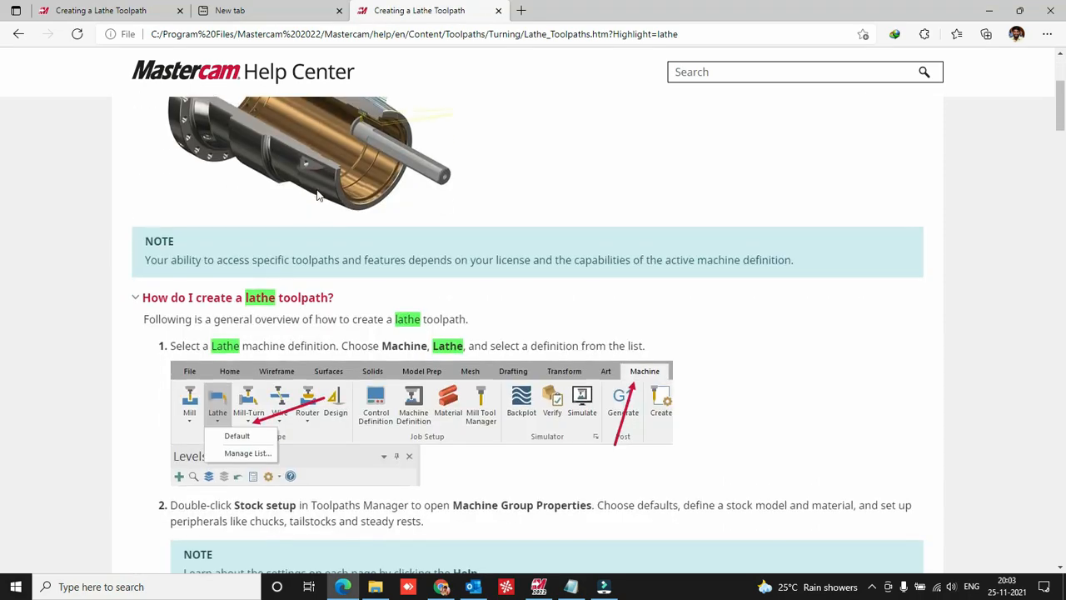
scroll(366, 260, "down", 4)
scroll(381, 283, "down", 4)
scroll(381, 284, "down", 5)
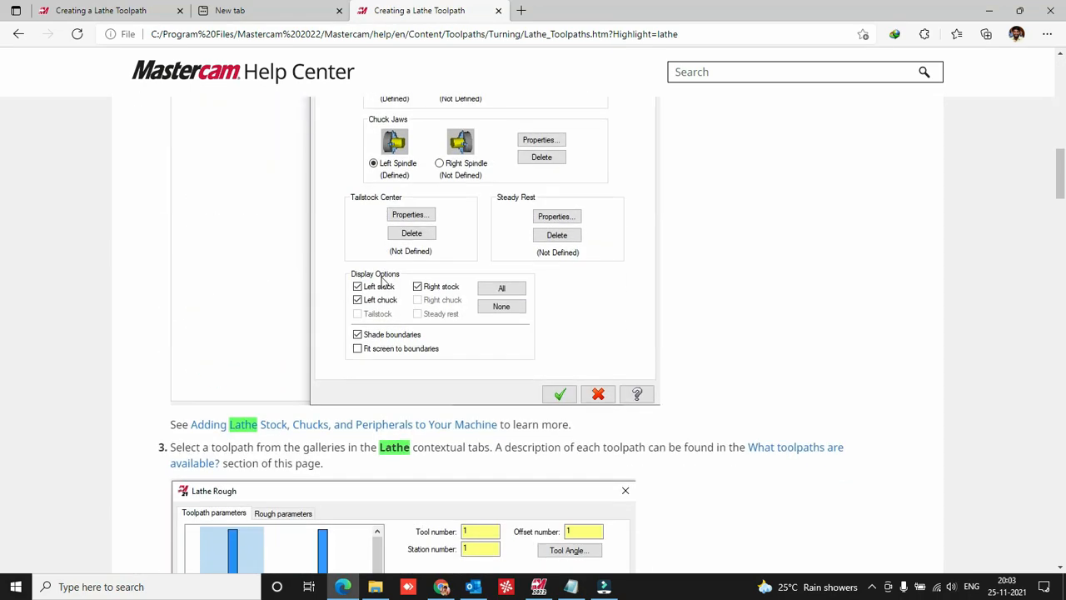
scroll(396, 283, "down", 5)
scroll(396, 283, "down", 1)
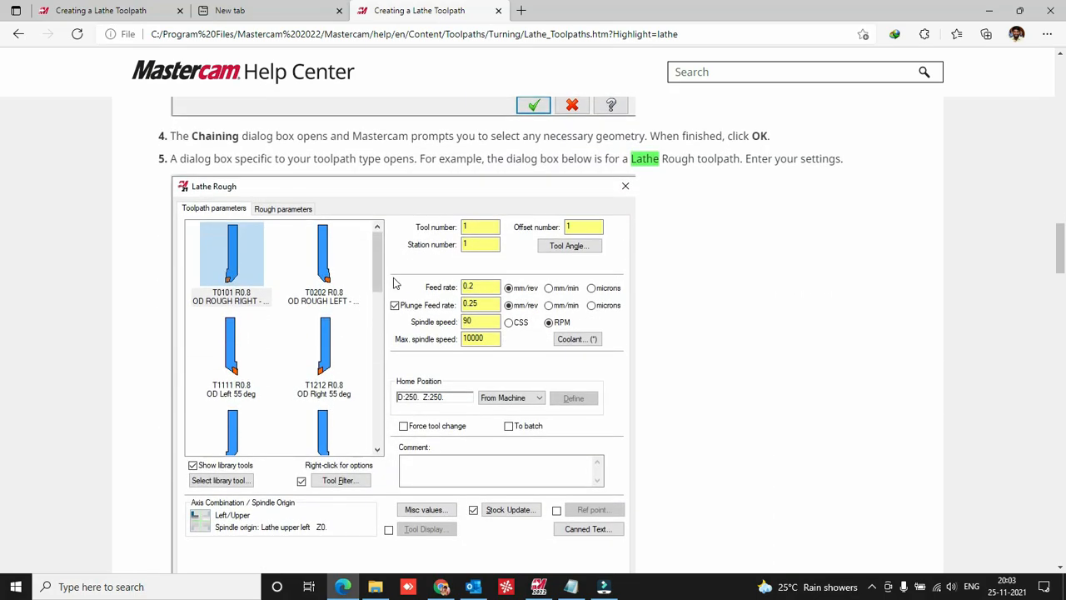
scroll(395, 284, "down", 8)
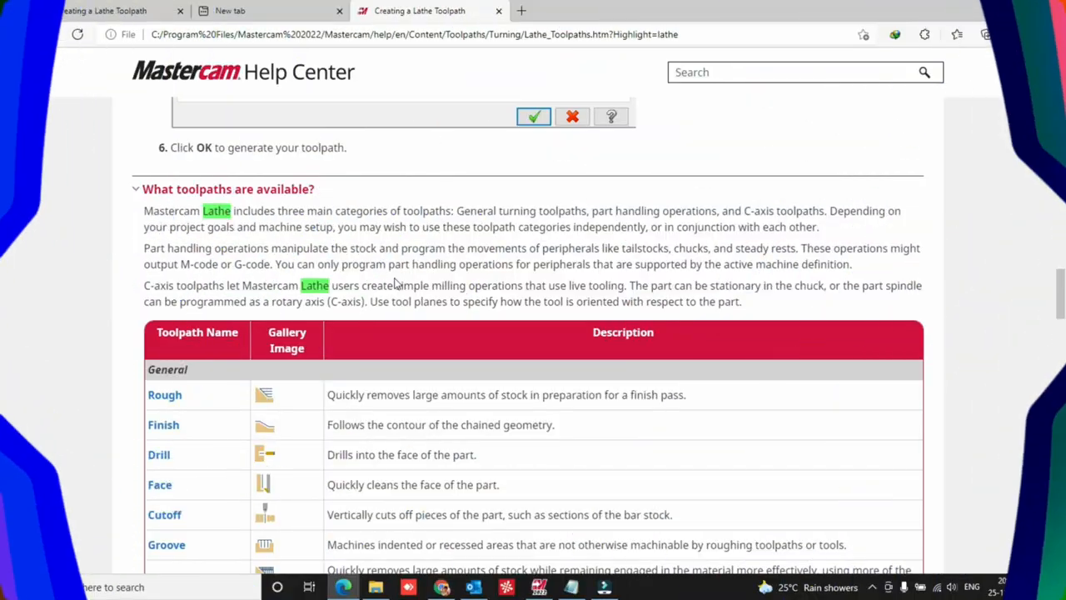
Examine the table of available lathe toolpaths, covering the General, Manual, Canned, C-axis and Part Handling categories.
scroll(396, 284, "down", 8)
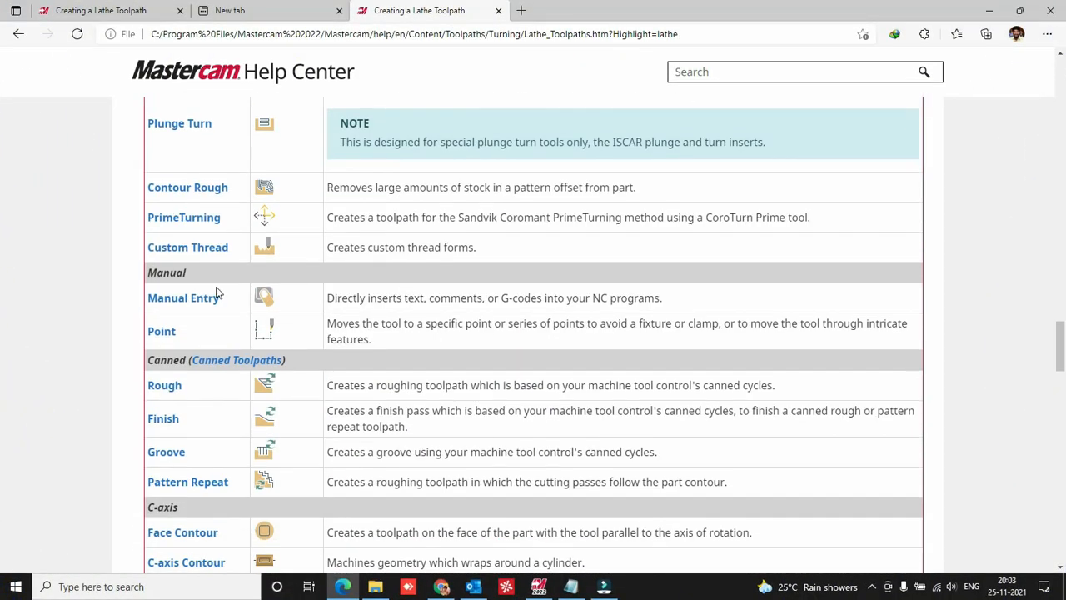
scroll(280, 312, "up", 5)
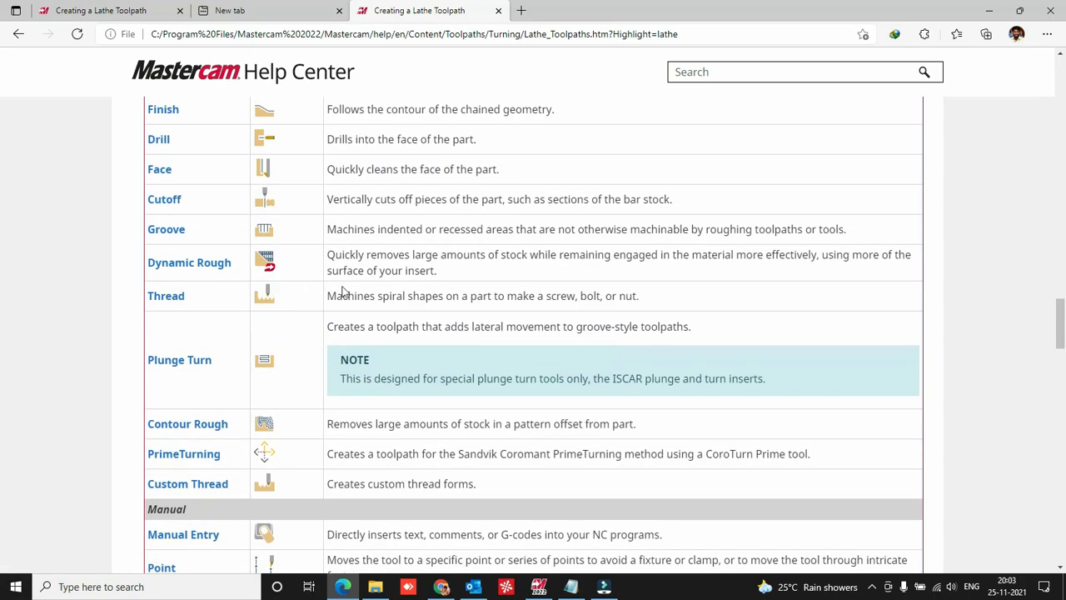
scroll(343, 291, "up", 3)
scroll(237, 287, "down", 1)
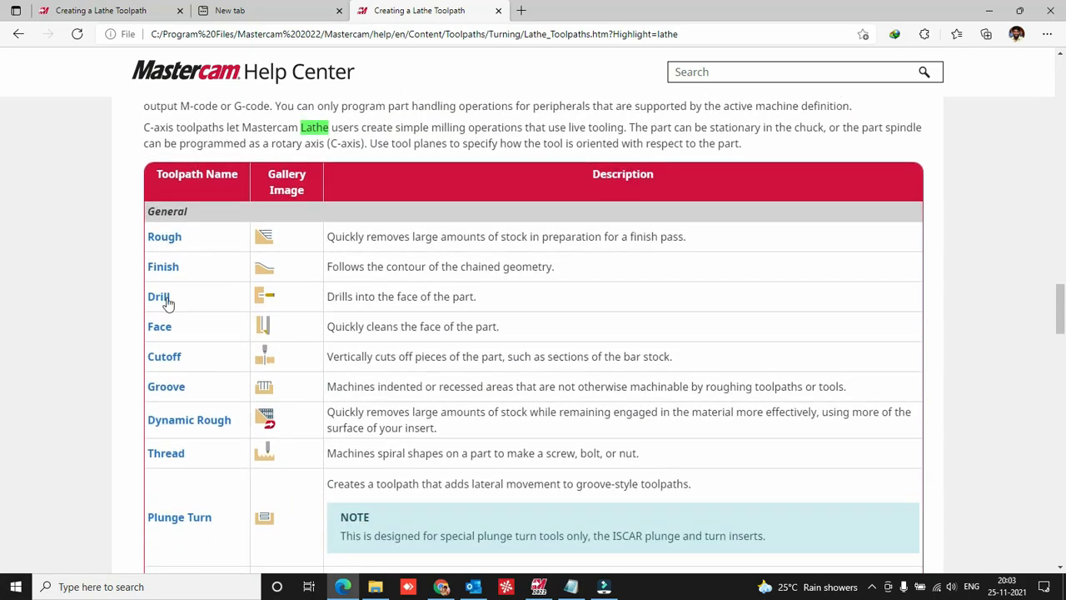
scroll(167, 304, "down", 9)
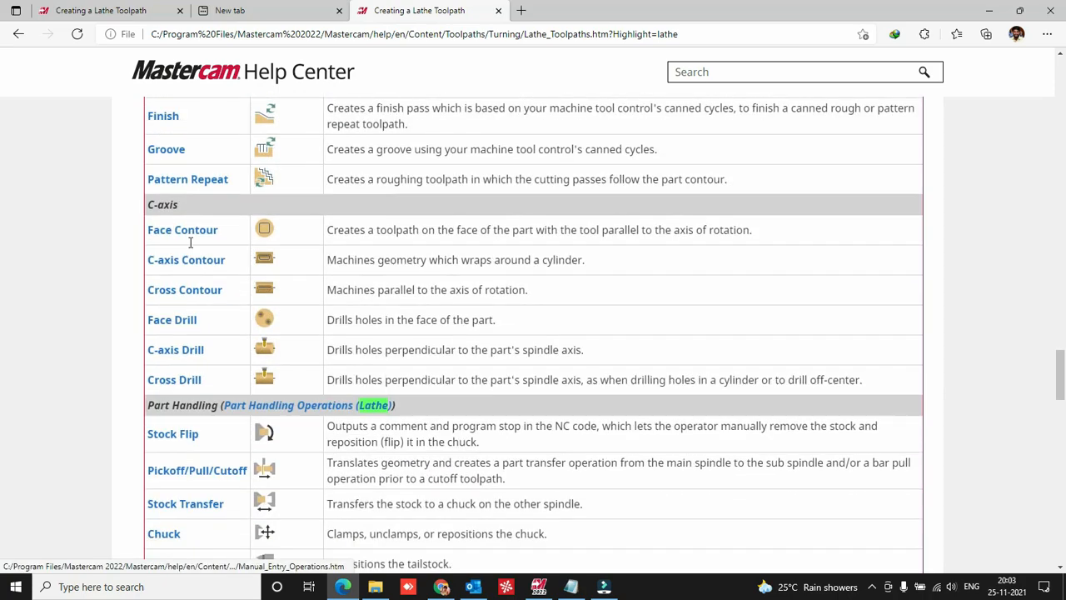
scroll(191, 246, "down", 3)
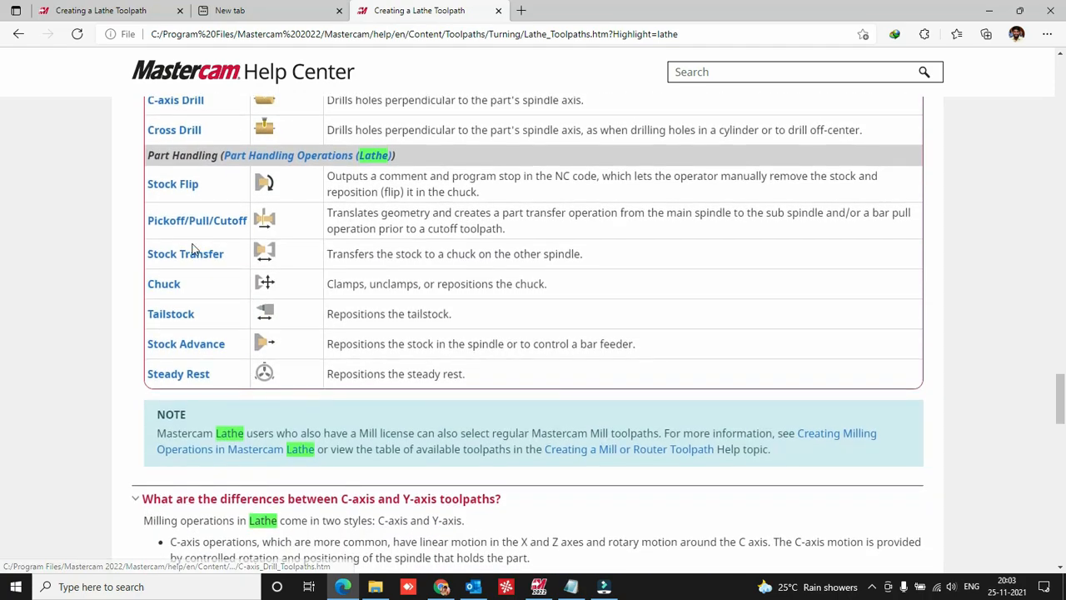
scroll(190, 246, "up", 3)
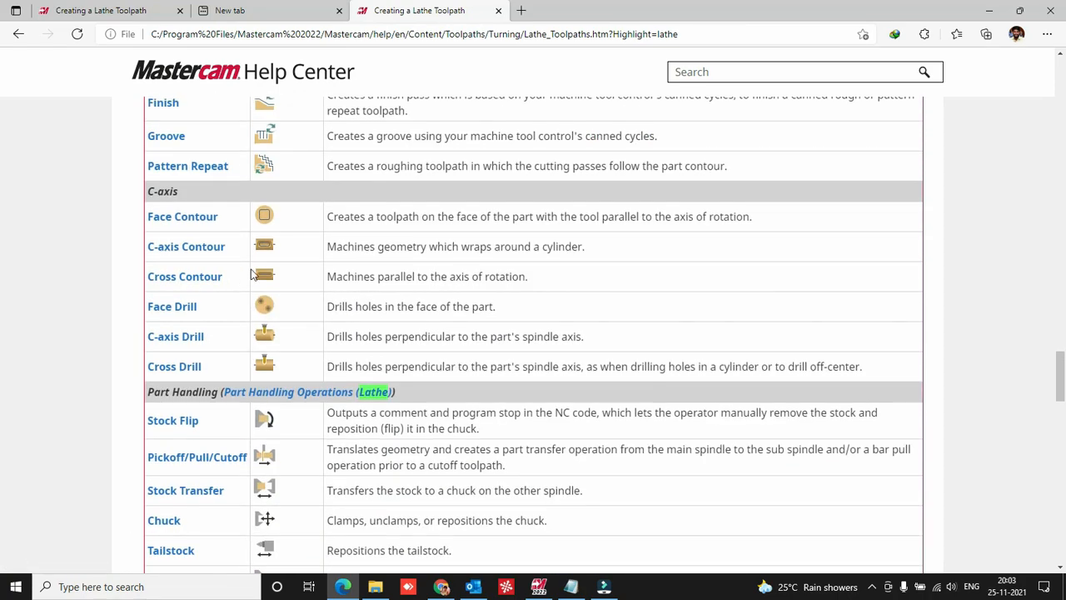
scroll(191, 229, "up", 10)
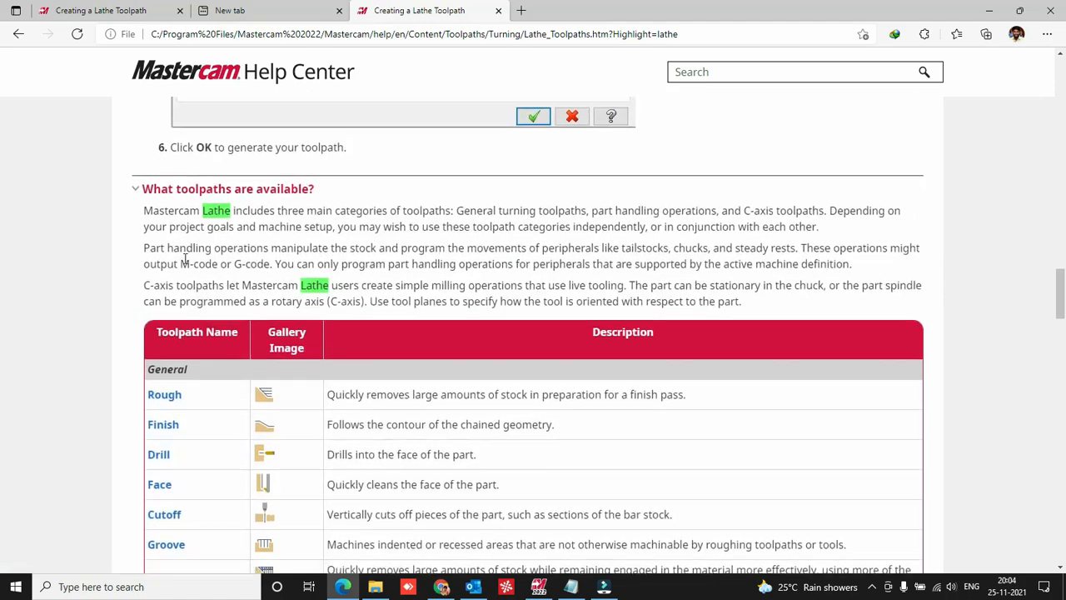
Open the Rough toolpath topic from the toolpath table and read its description of the roughing types.
scroll(185, 260, "down", 2)
left_click(171, 239)
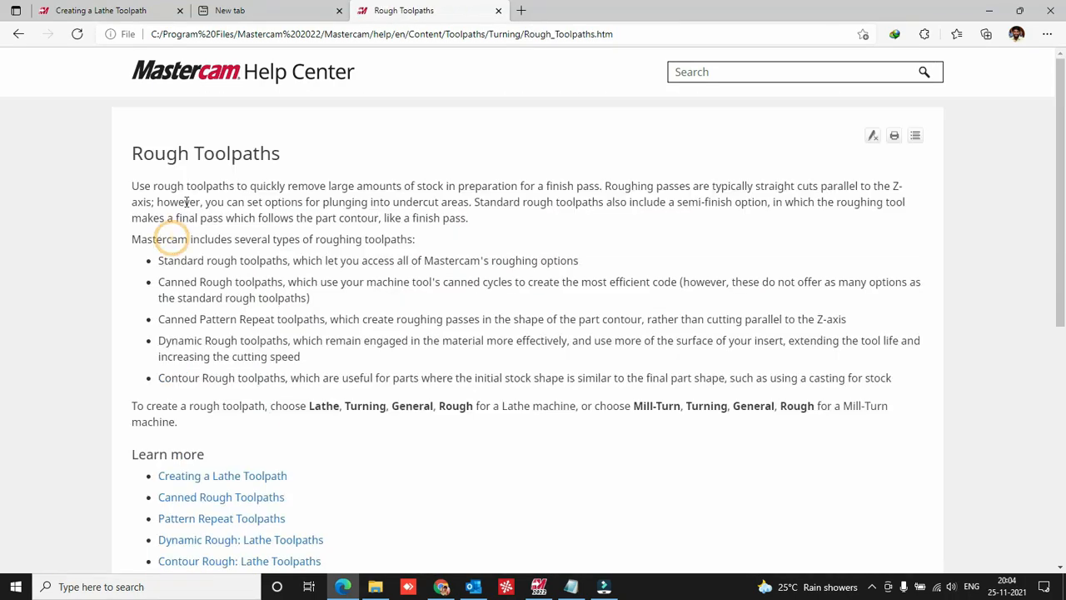
scroll(187, 201, "down", 2)
scroll(317, 201, "up", 2)
scroll(250, 269, "down", 3)
scroll(262, 267, "up", 2)
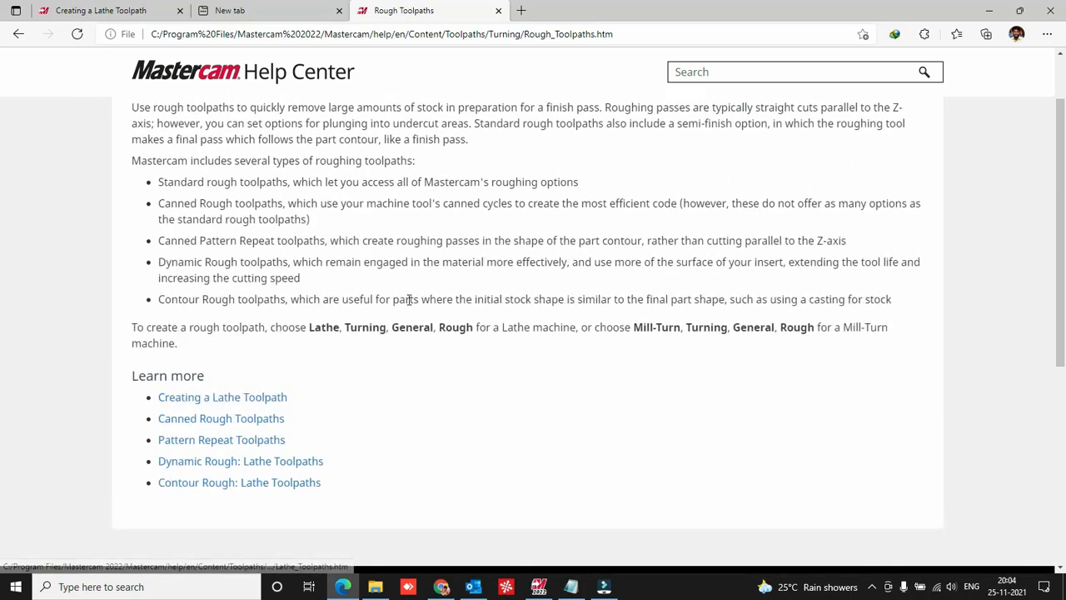
Return to the Creating a Lathe Toolpath topic through the related links and look over its sections.
left_click(222, 397)
scroll(324, 302, "down", 5)
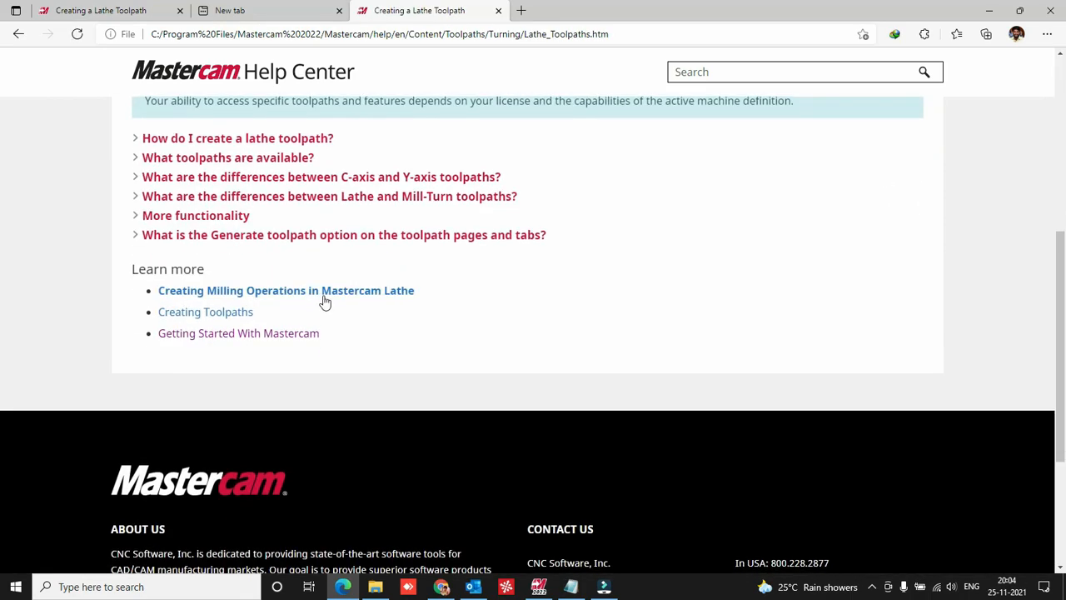
scroll(325, 302, "up", 5)
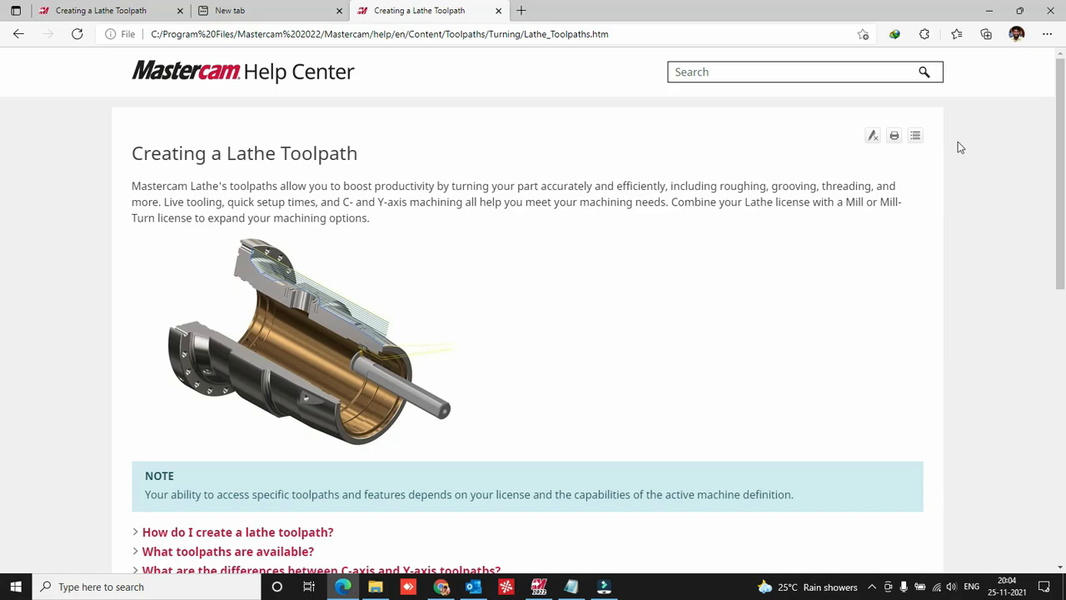
Switch to Mastercam and open the part file Lathe_Tutorial_01.mcam, discarding the changes to T.mcam.
left_click(539, 587)
left_click(602, 261)
left_click_drag(312, 303, 242, 291)
left_click(358, 274)
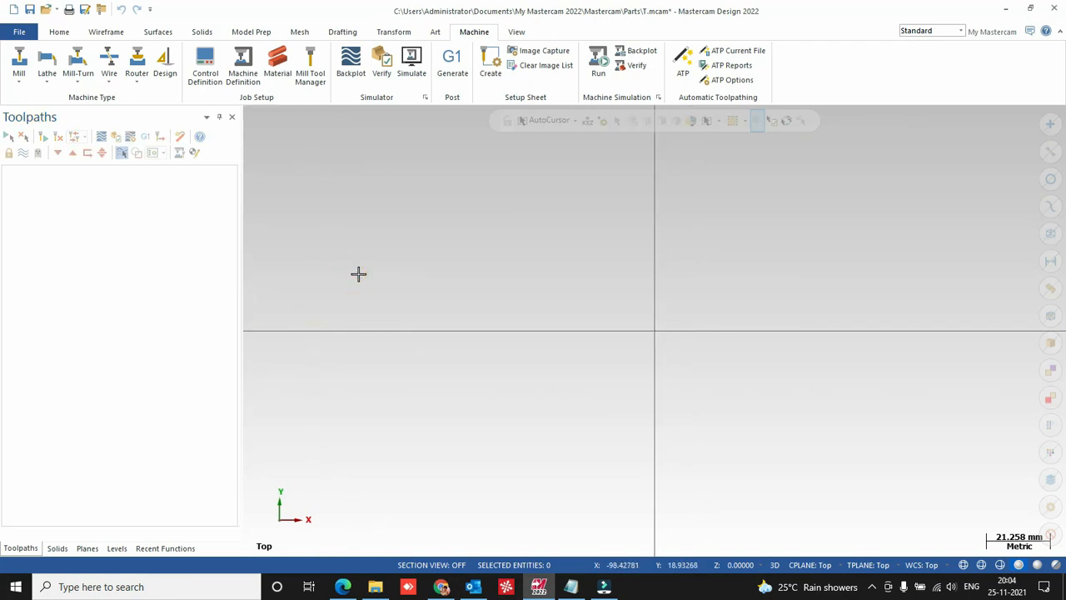
left_click(18, 32)
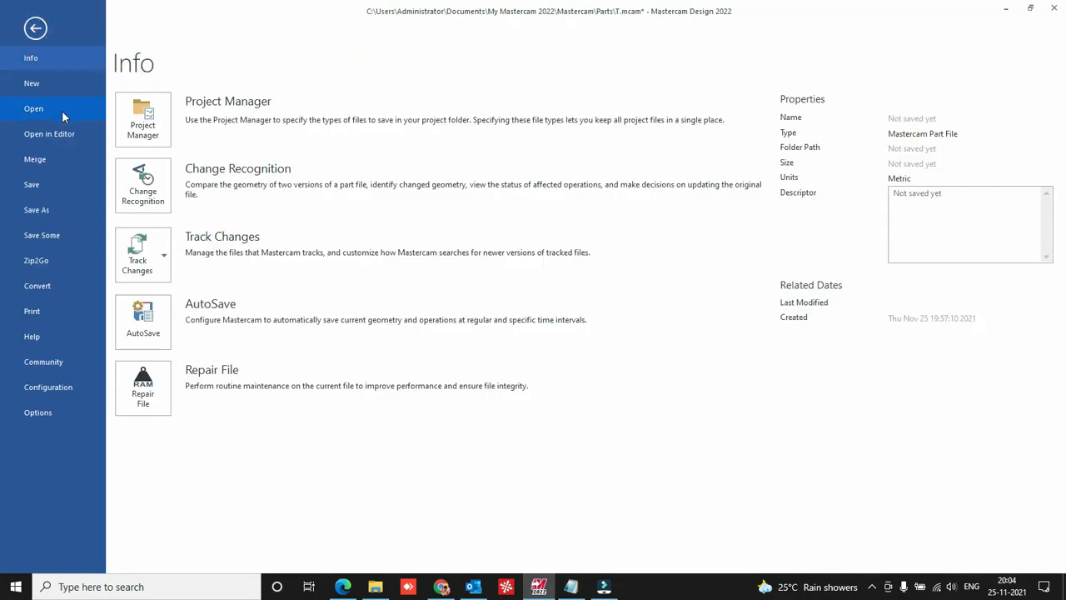
left_click(61, 109)
left_click(358, 105)
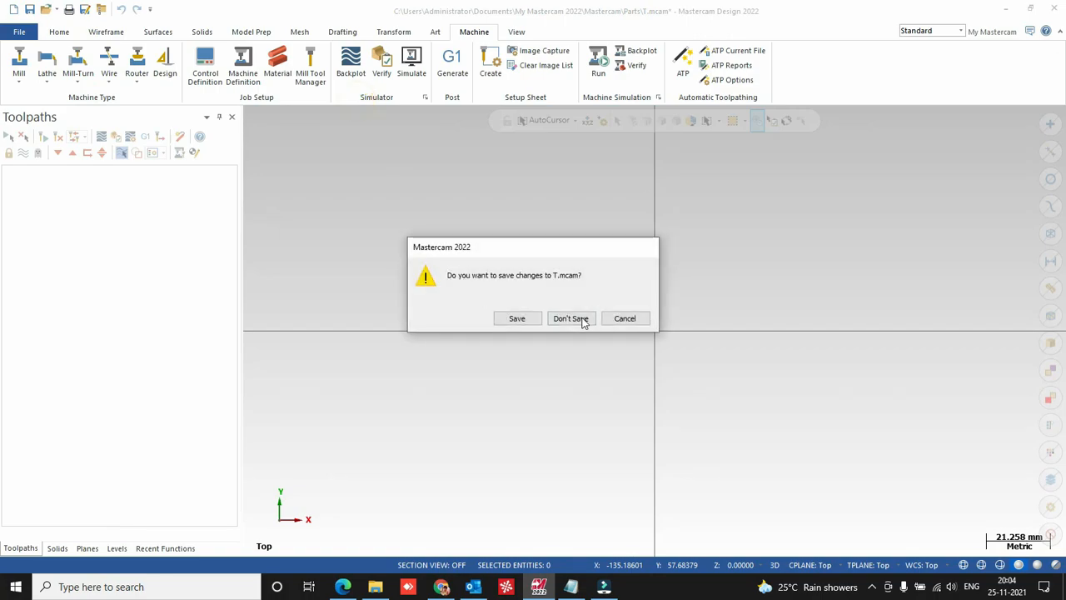
left_click(583, 318)
Add a machine group for the part using the default lathe machine definition.
middle_click_drag(518, 224, 698, 238)
left_click(714, 269)
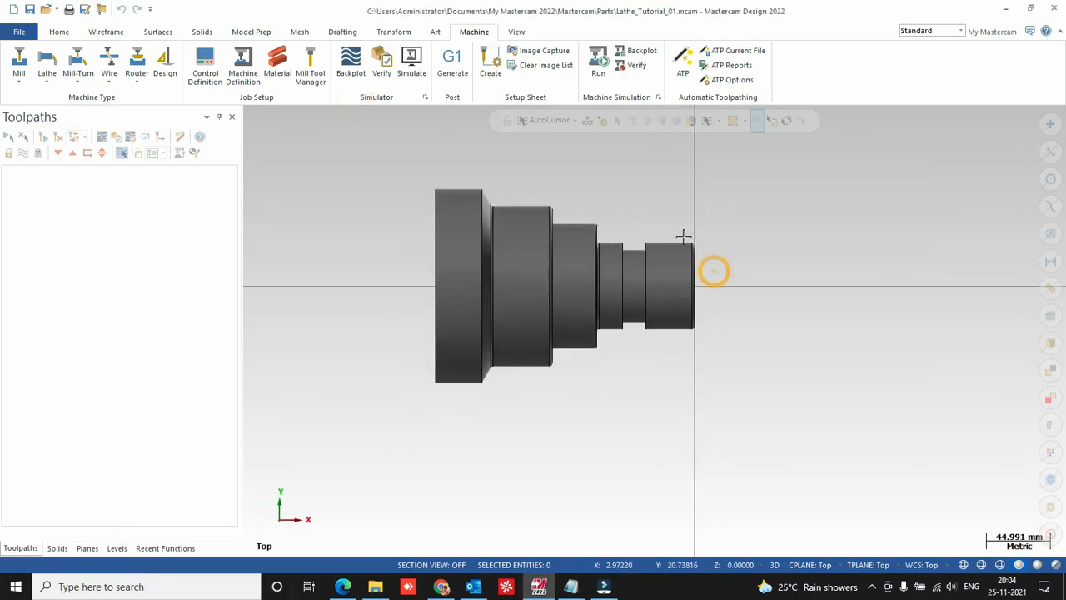
scroll(680, 230, "up", 3)
scroll(670, 312, "down", 2)
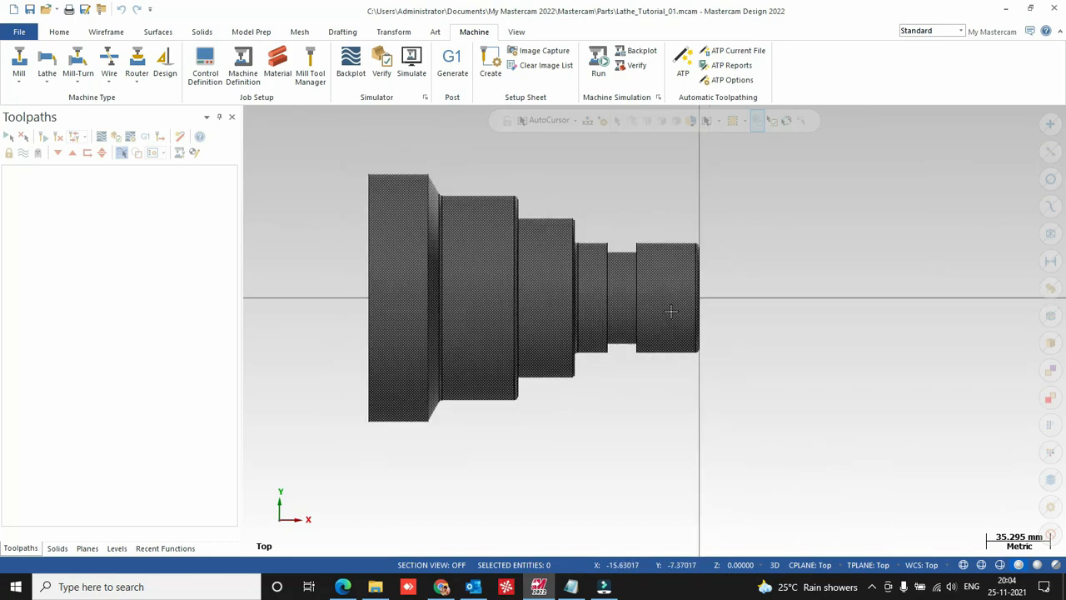
left_click(106, 32)
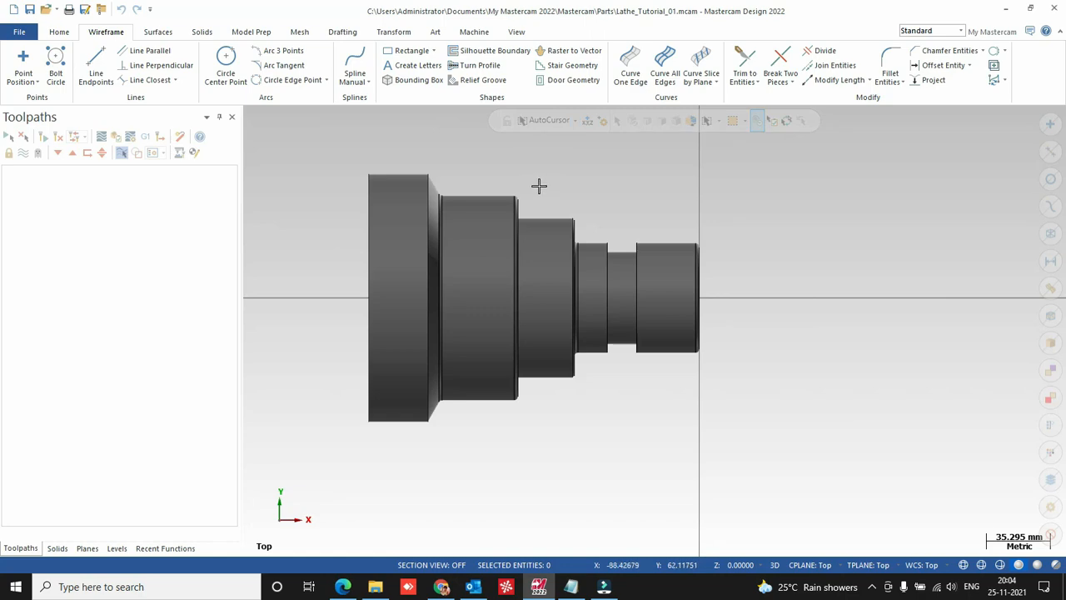
left_click(474, 31)
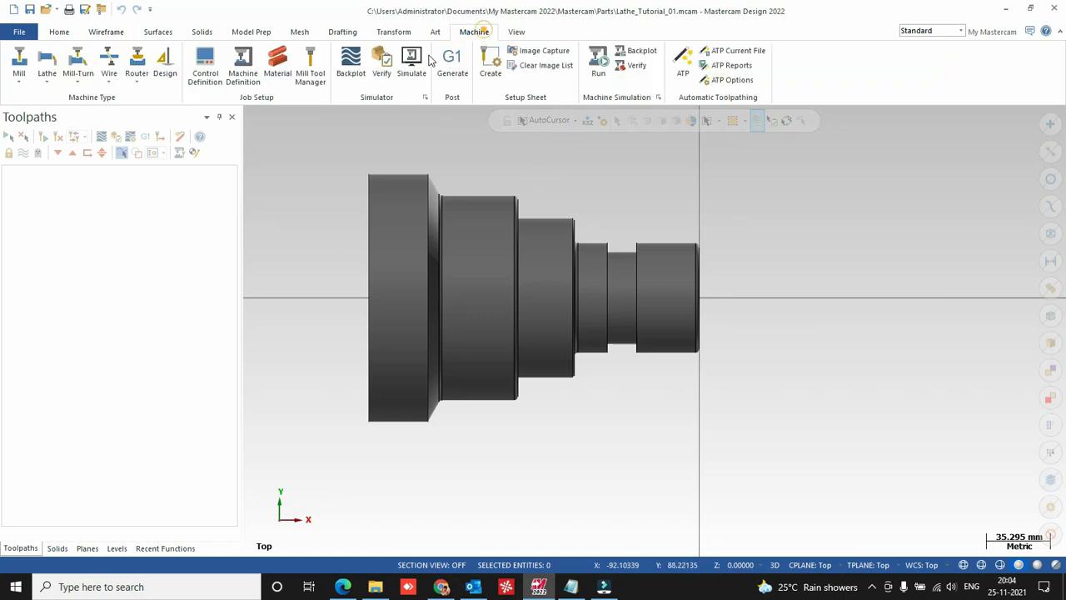
left_click(50, 84)
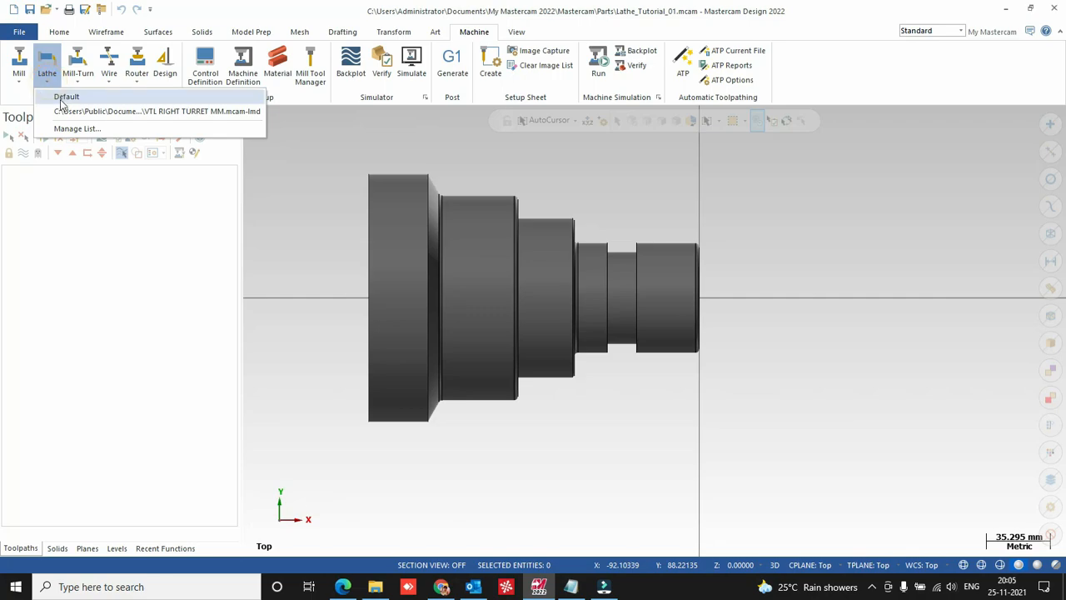
left_click(64, 97)
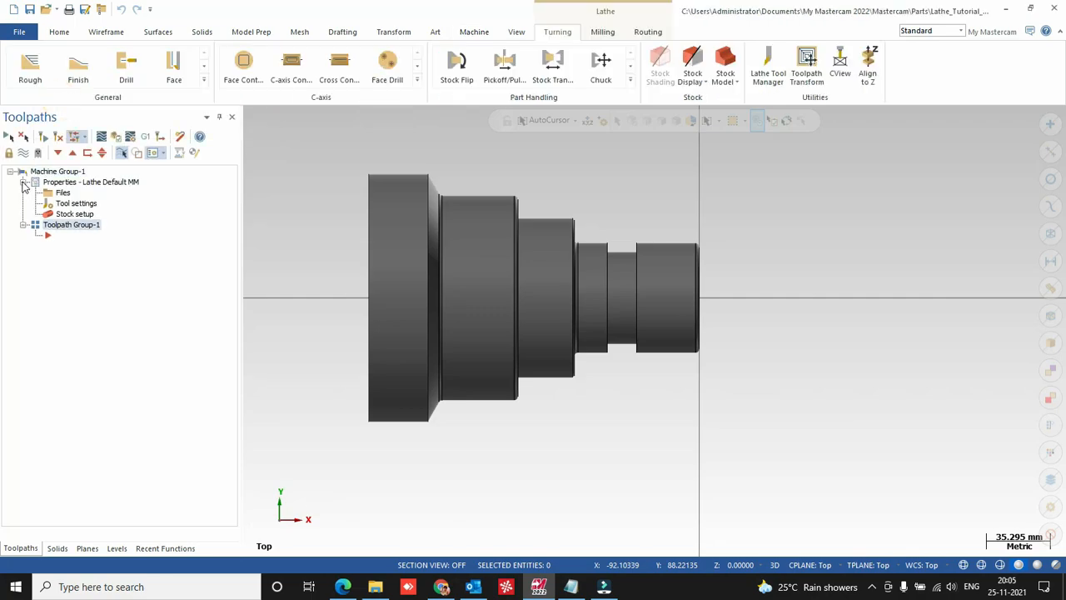
Open the left spindle's stock properties in the machine group's stock setup and keep Cylinder as the geometry.
scroll(311, 201, "up", 1)
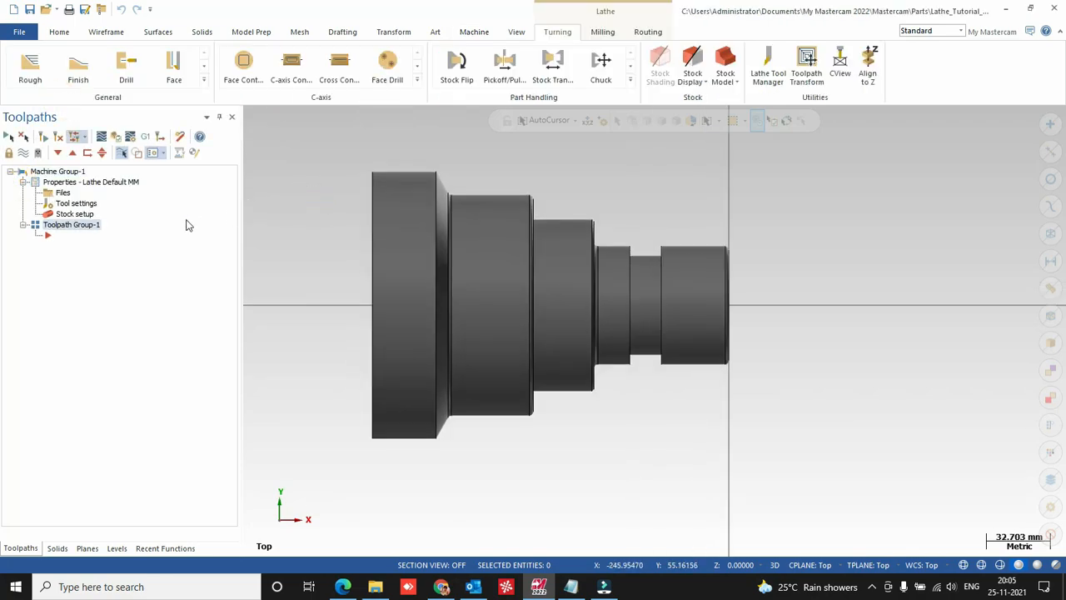
left_click(73, 215)
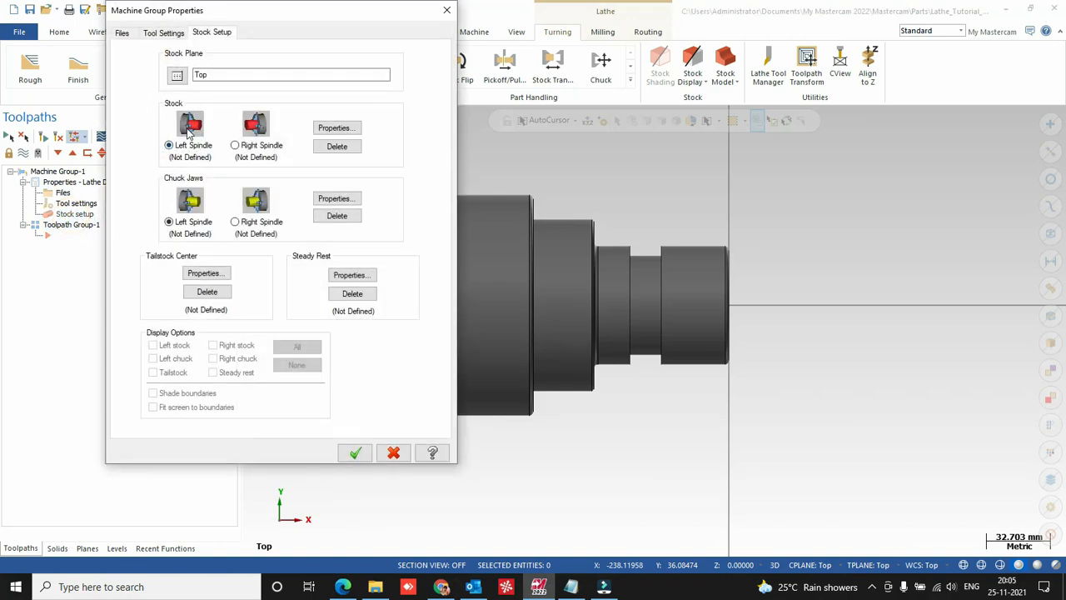
left_click(335, 127)
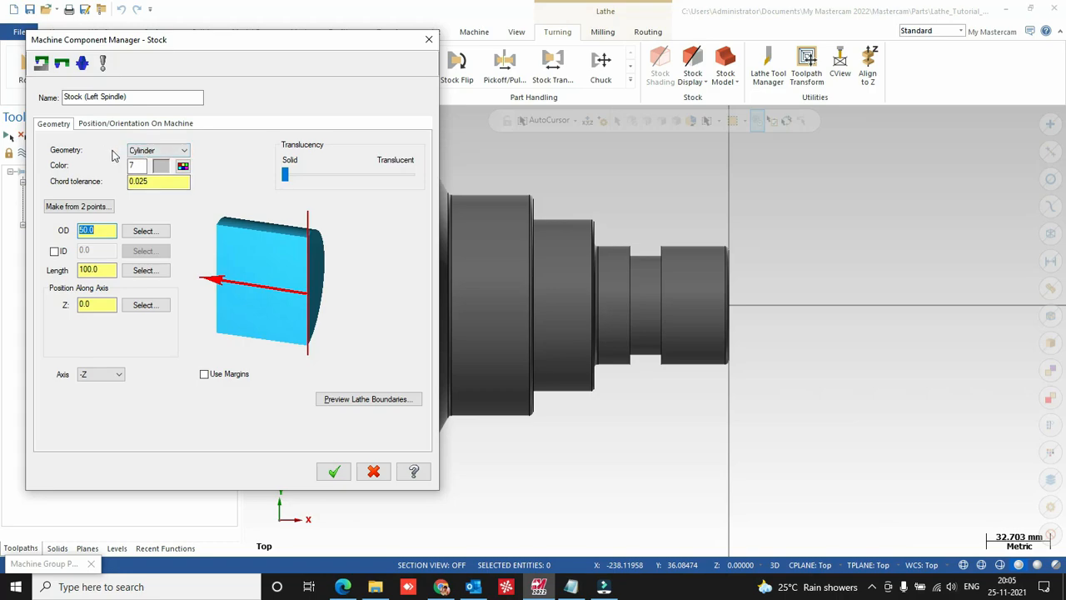
left_click(154, 153)
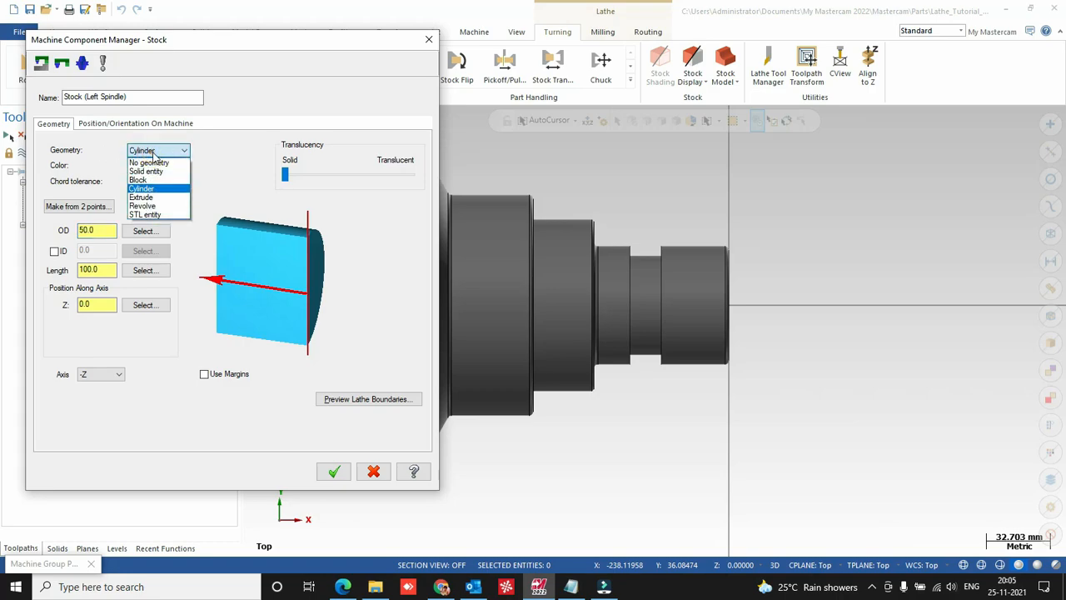
left_click(154, 151)
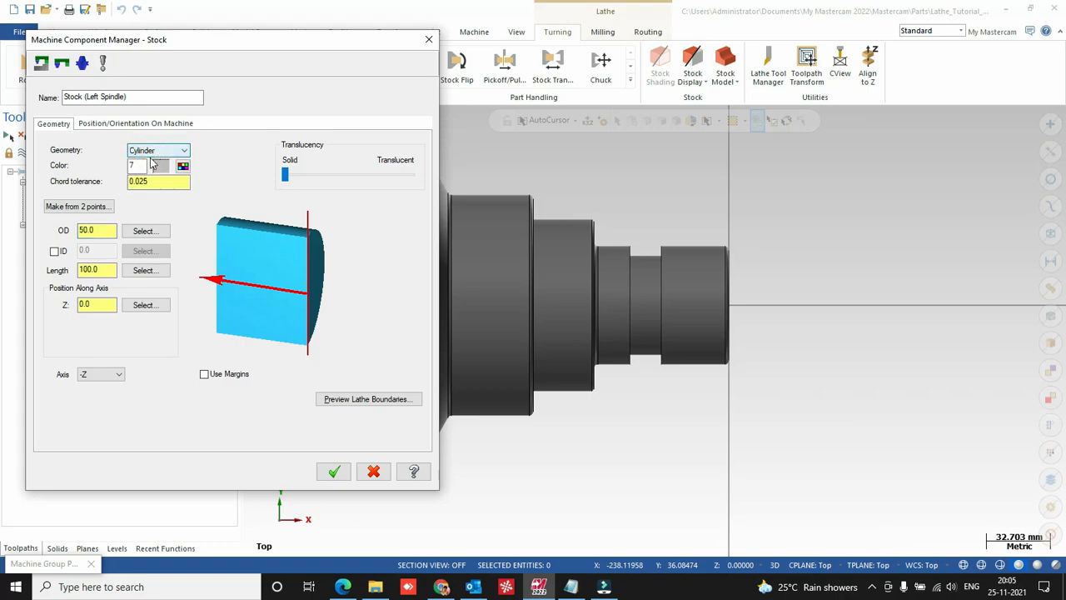
Take the stock's outer diameter from the outer face of the part's largest cylindrical section.
left_click(106, 231)
right_click(109, 233)
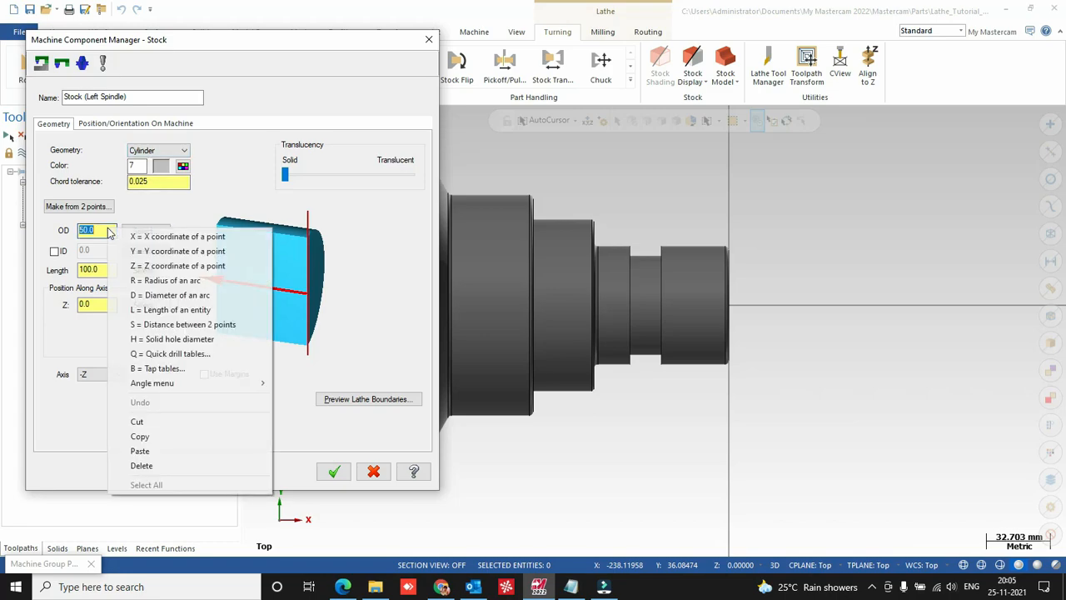
left_click(171, 295)
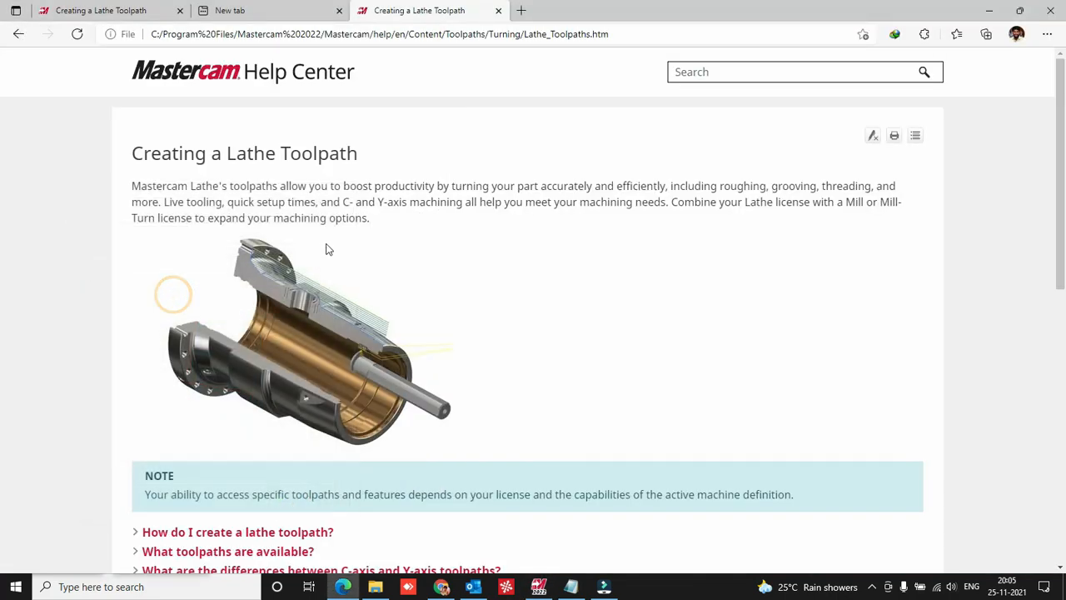
left_click(538, 586)
middle_click_drag(383, 206, 476, 209)
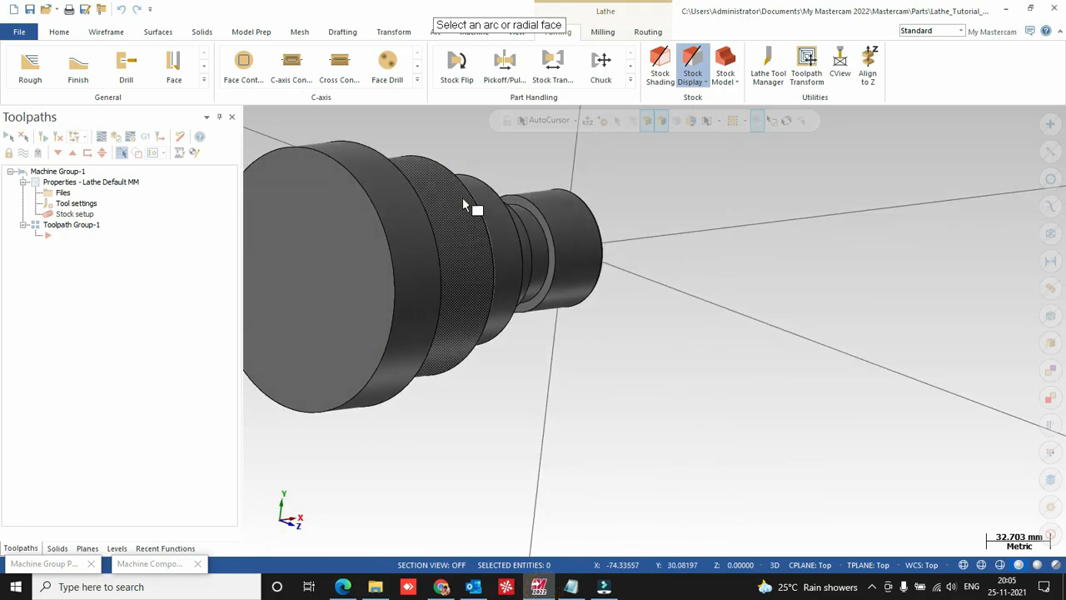
left_click(376, 196)
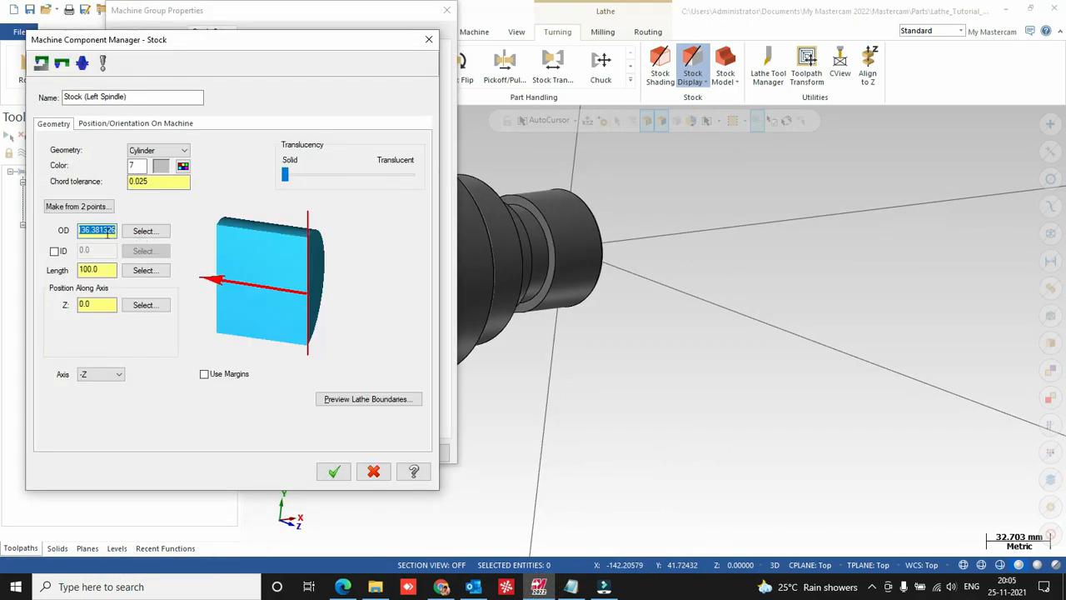
Set the stock's outer diameter to 145 mm.
double_click(87, 230)
key("Home")
key("Delete")
key("Delete")
key("Delete")
key("Delete")
key("Delete")
key("Return")
Pick the distance between points on the part's two end faces as a length reference and set the stock length to 195 mm.
right_click(111, 269)
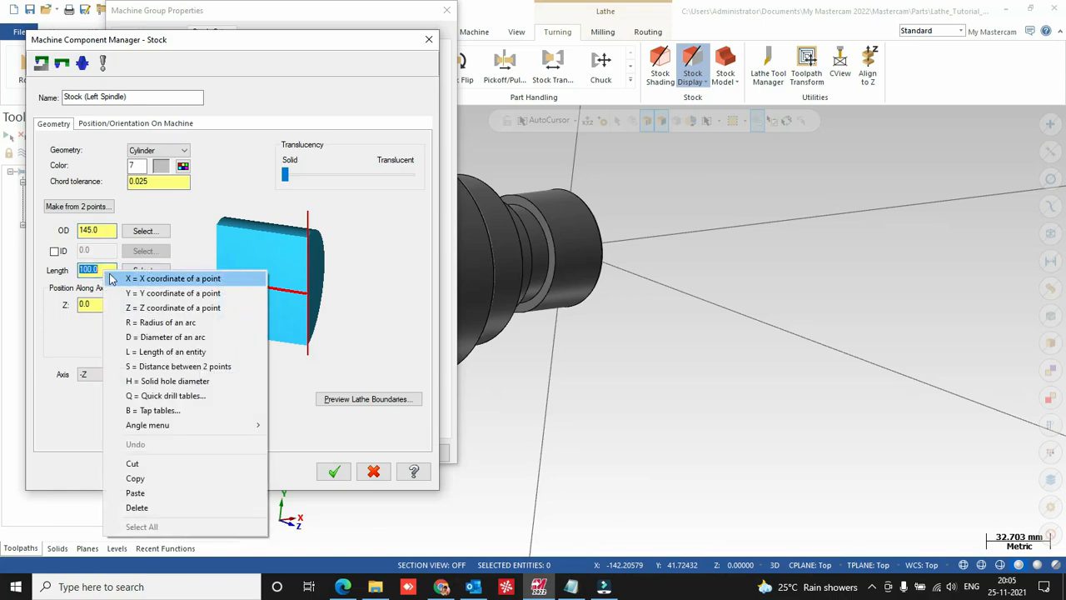
left_click(172, 369)
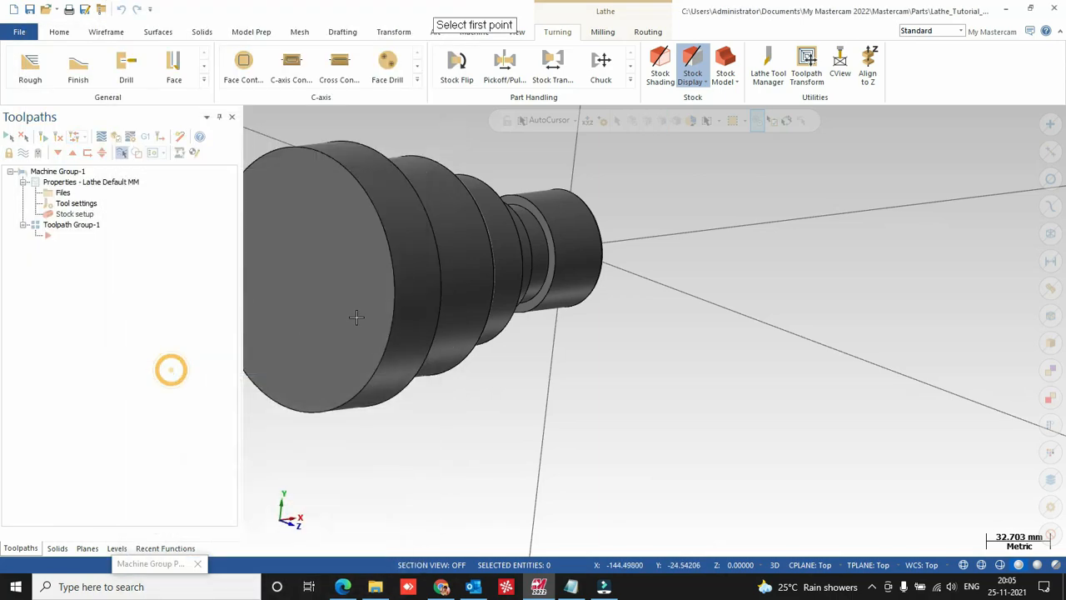
left_click(396, 311)
middle_click_drag(395, 311, 721, 257)
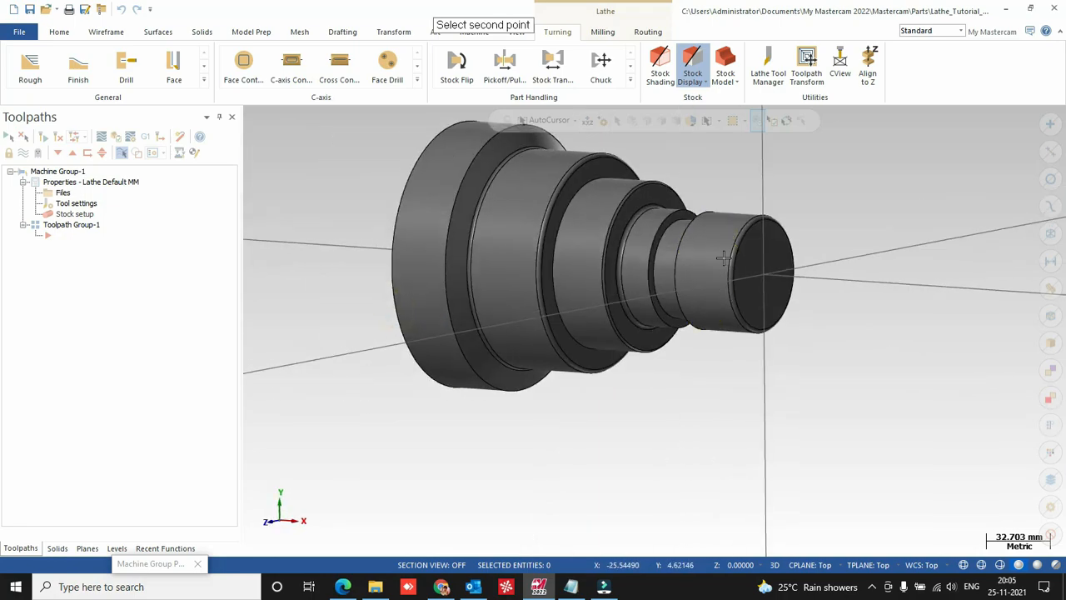
left_click(749, 236)
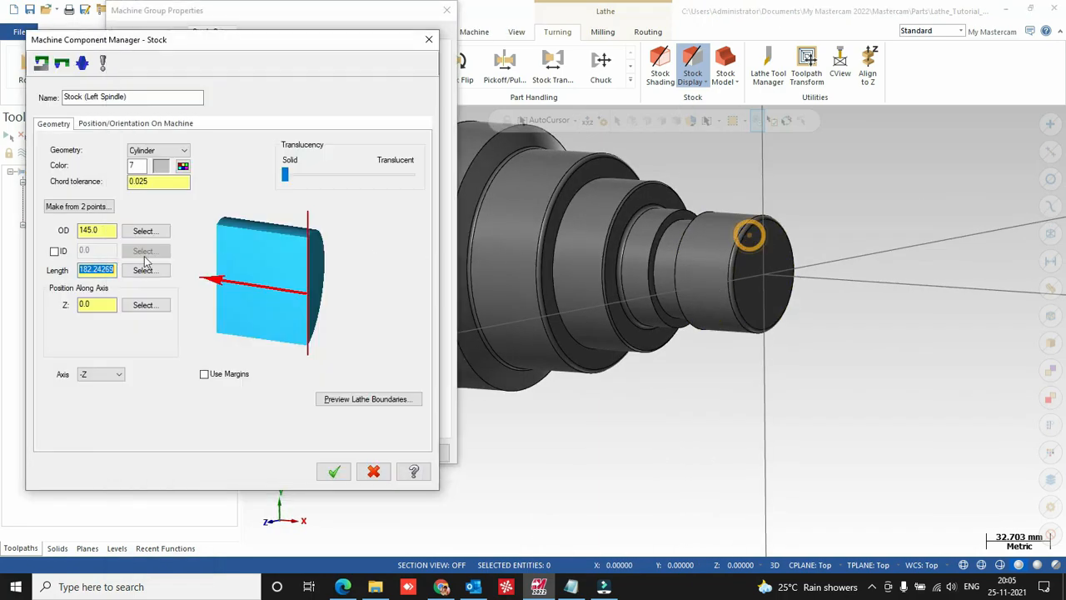
type("195")
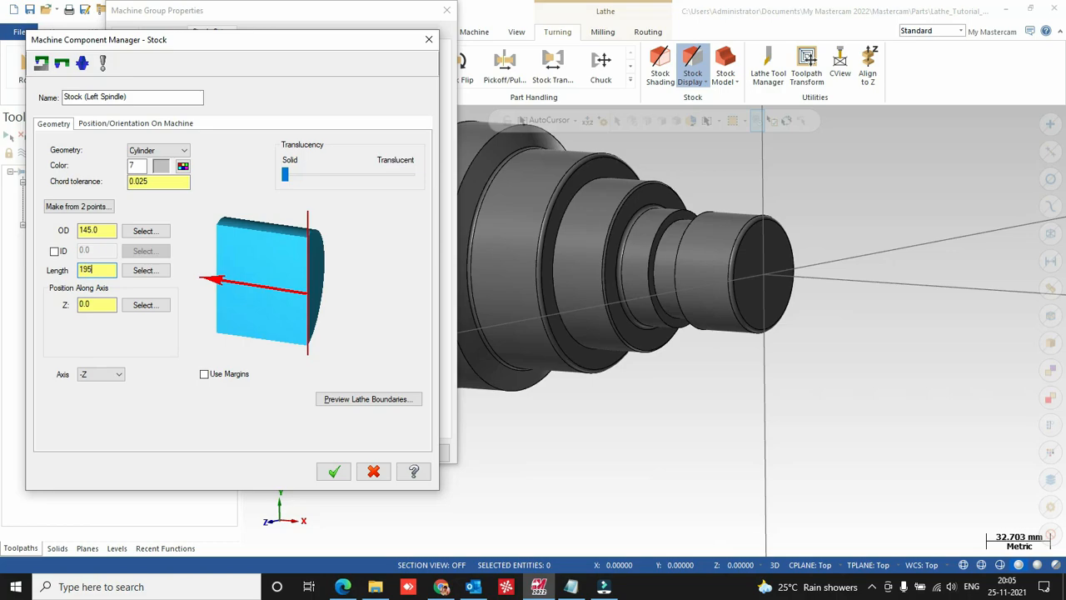
key("Return")
Enable stock margins with a right margin of 5 mm and an OD margin of 2.5 mm.
left_click(206, 374)
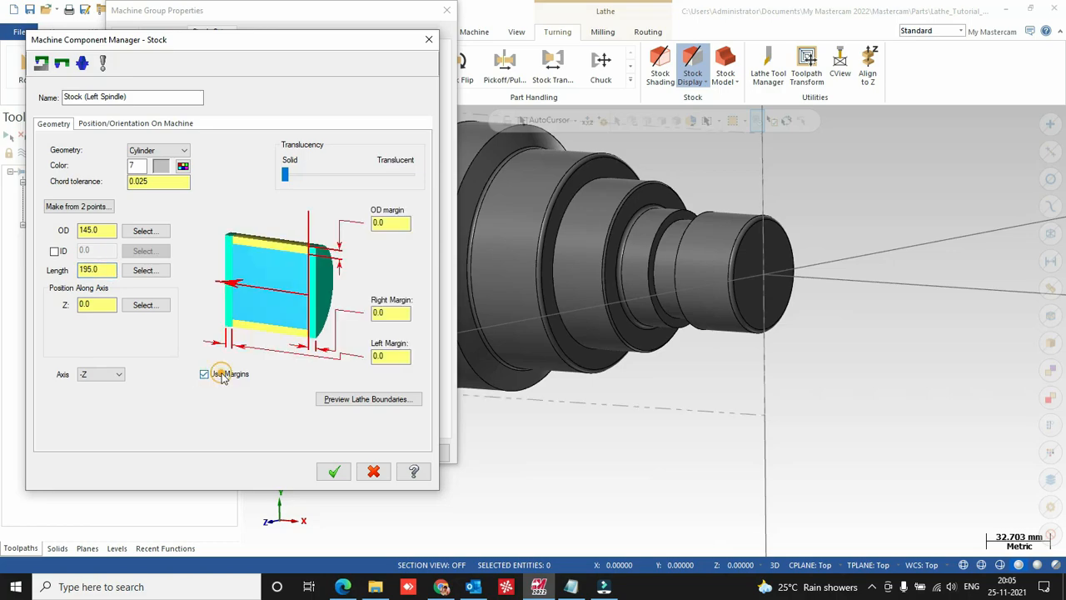
left_click(385, 313)
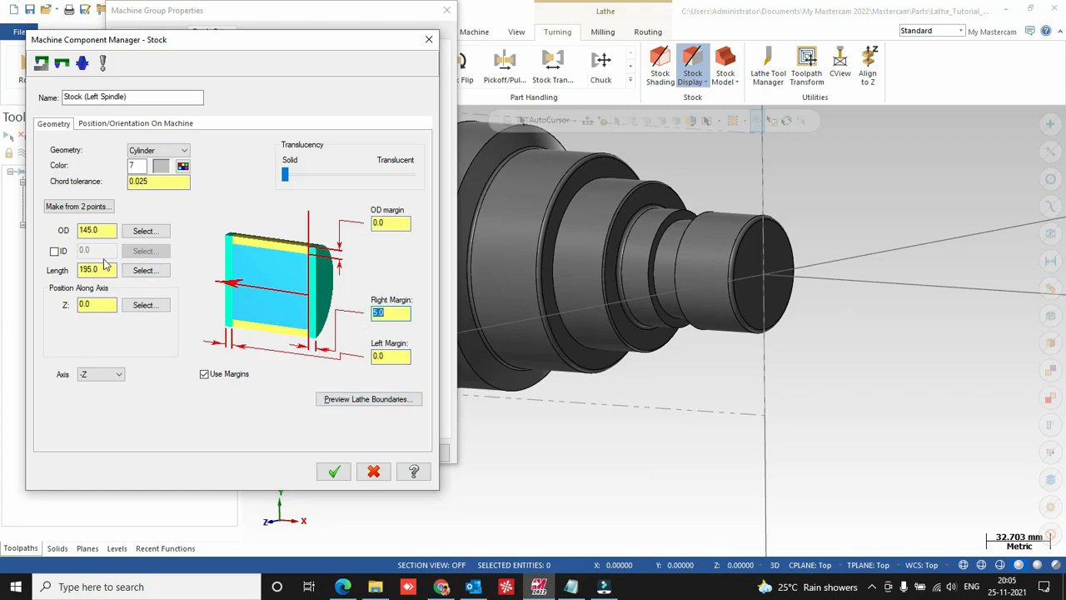
left_click(380, 224)
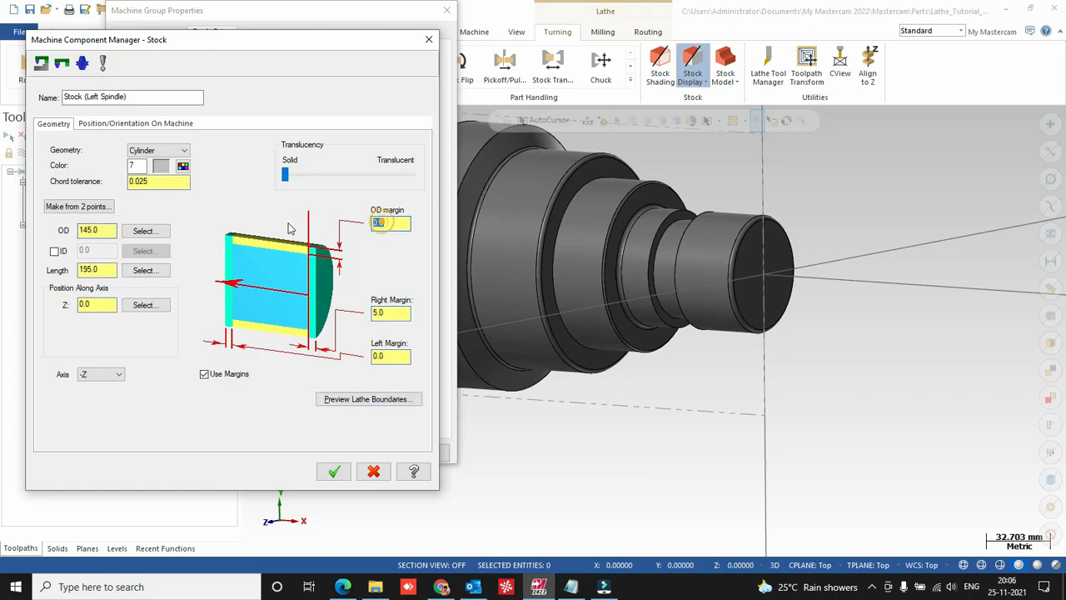
type("2.5")
Set the stock's outer diameter to 150 mm and the OD margin to 0.
left_click(102, 231)
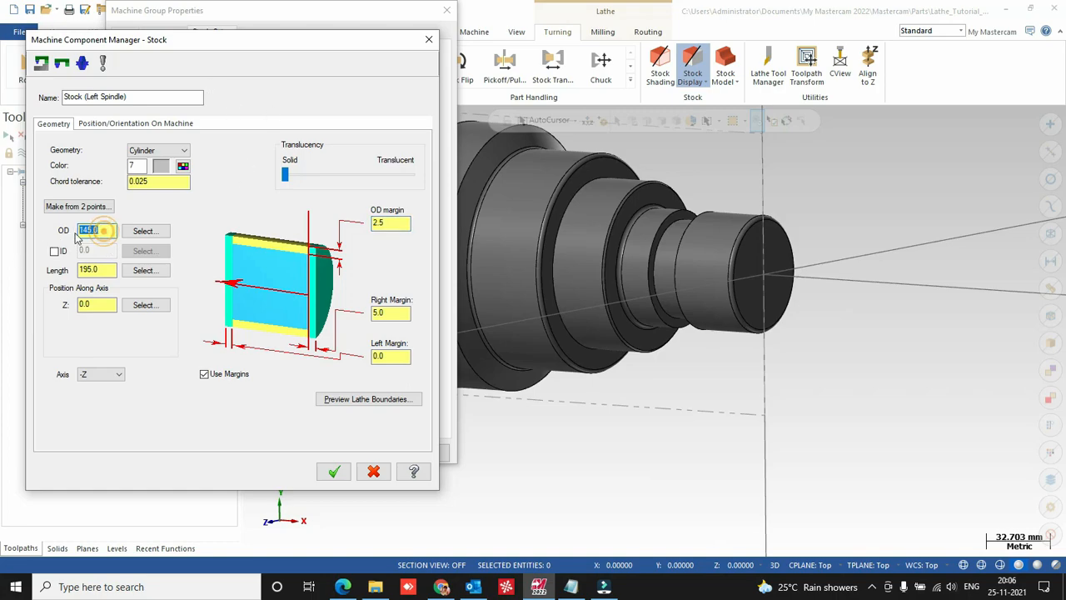
type("150")
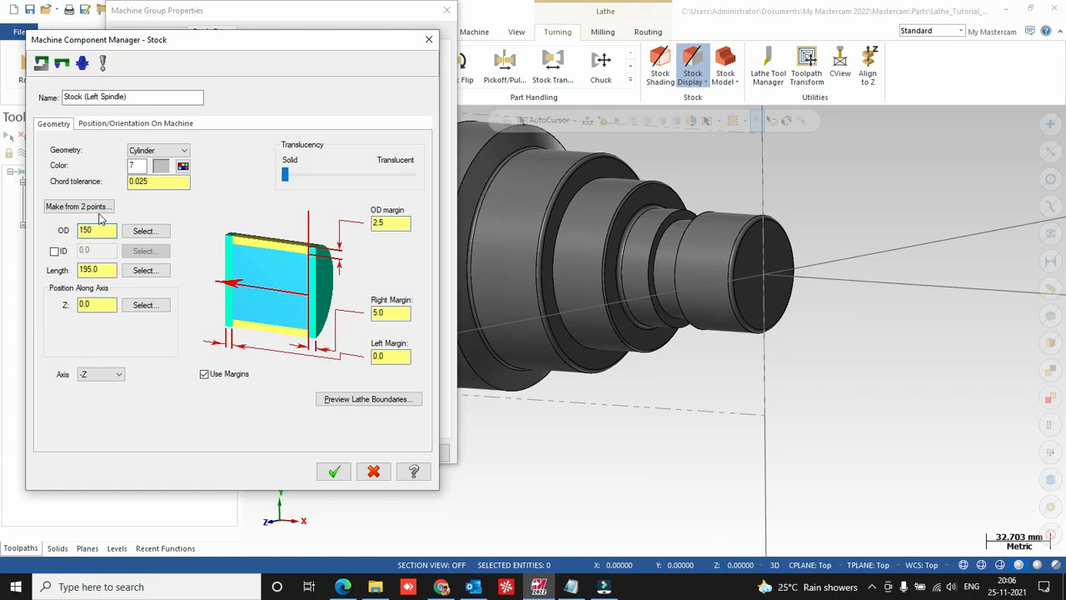
left_click(382, 222)
type("0.0")
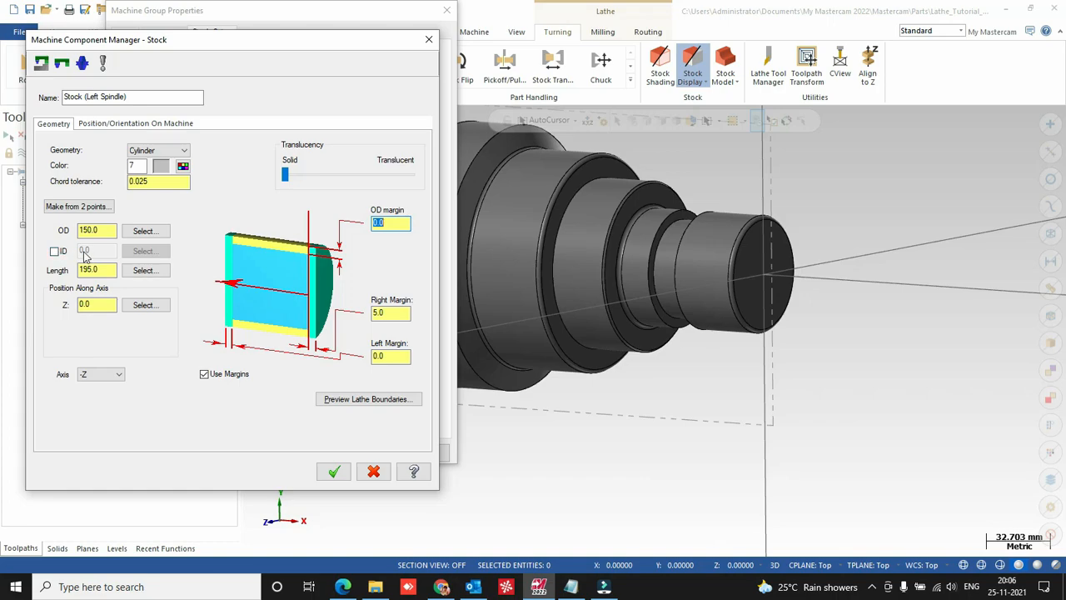
Set the stock's left margin to 20 mm.
left_click(402, 314)
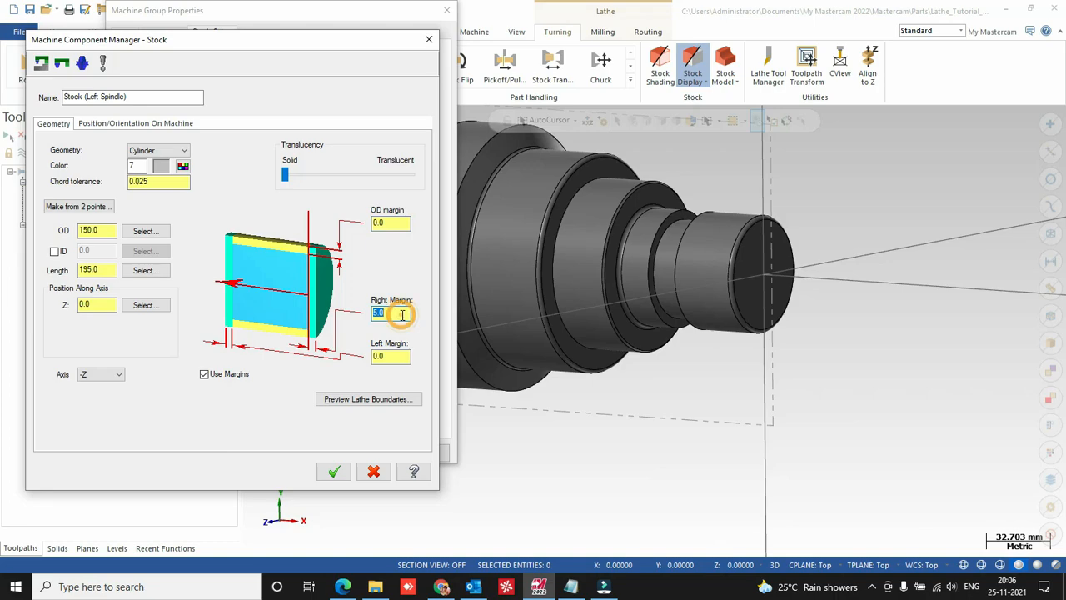
left_click(400, 355)
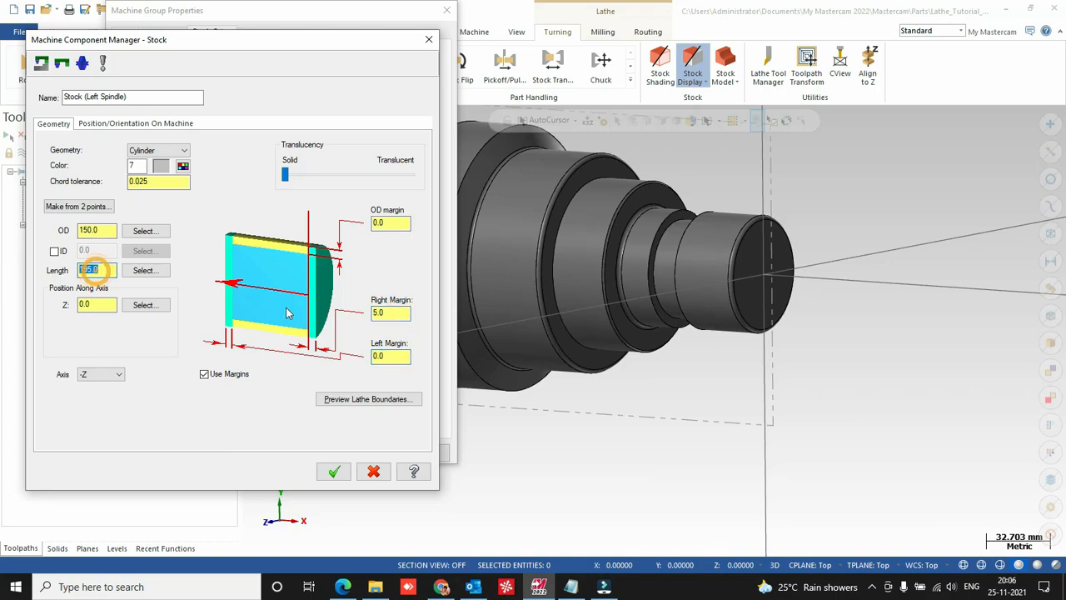
left_click(376, 314)
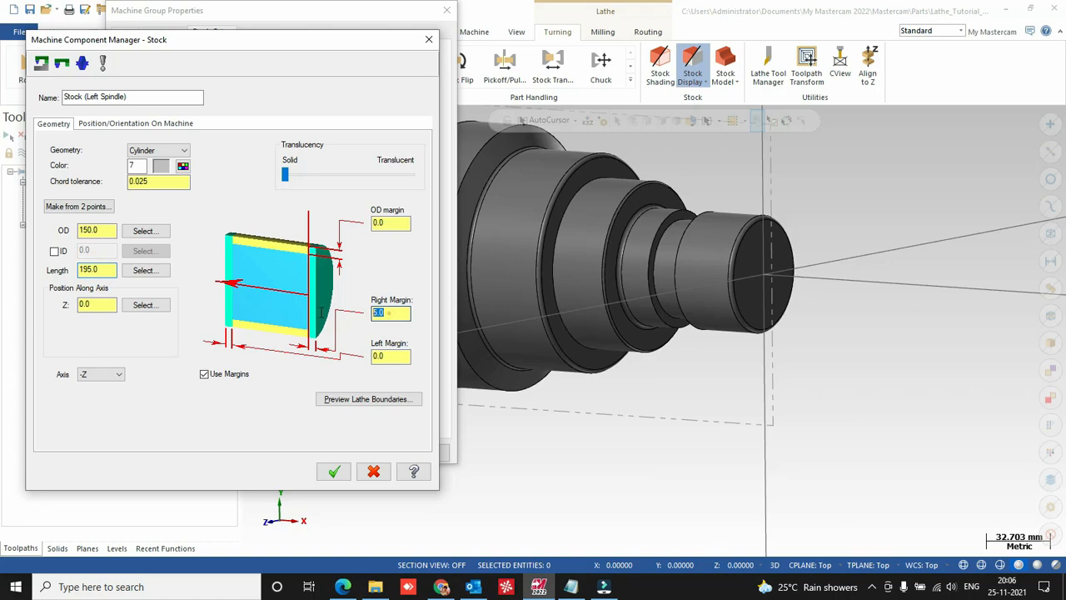
left_click(398, 359)
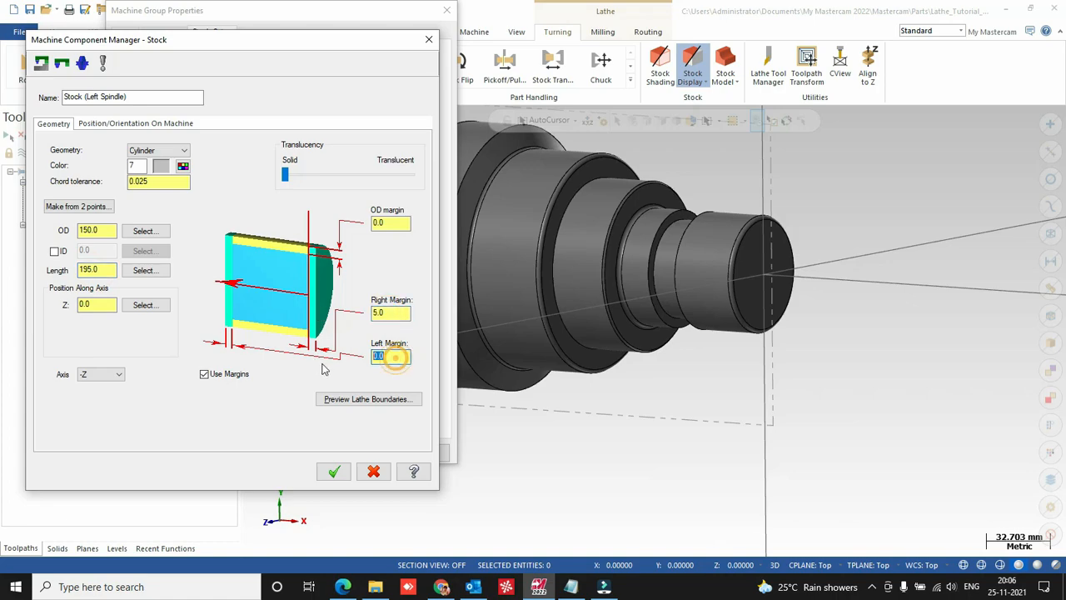
type("20")
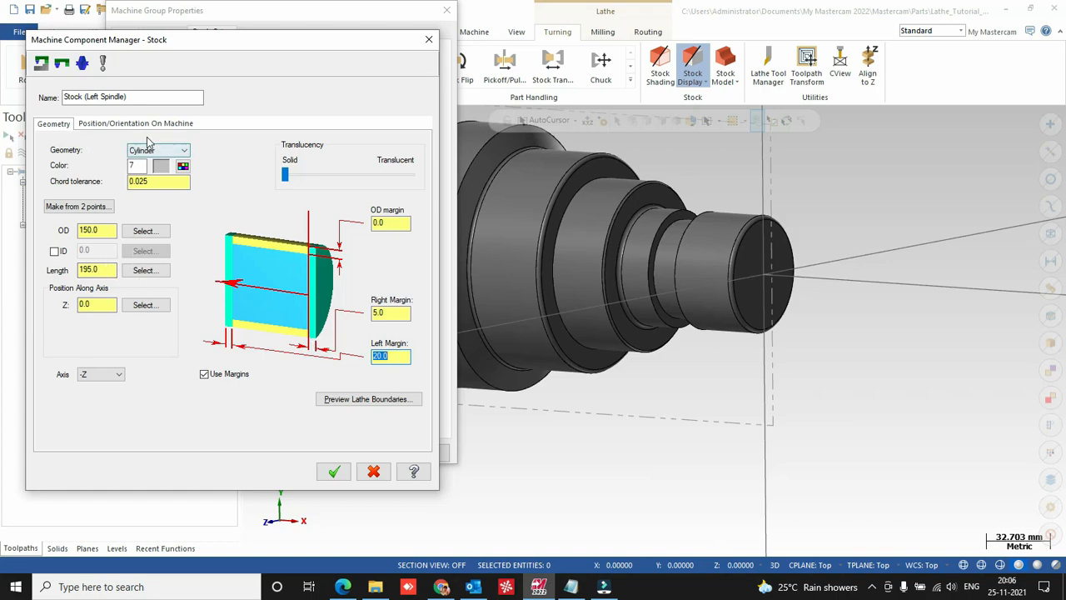
Preview the stock's lathe boundaries around the part from the top view and accept the stock definition.
left_click(360, 399)
left_click(768, 268)
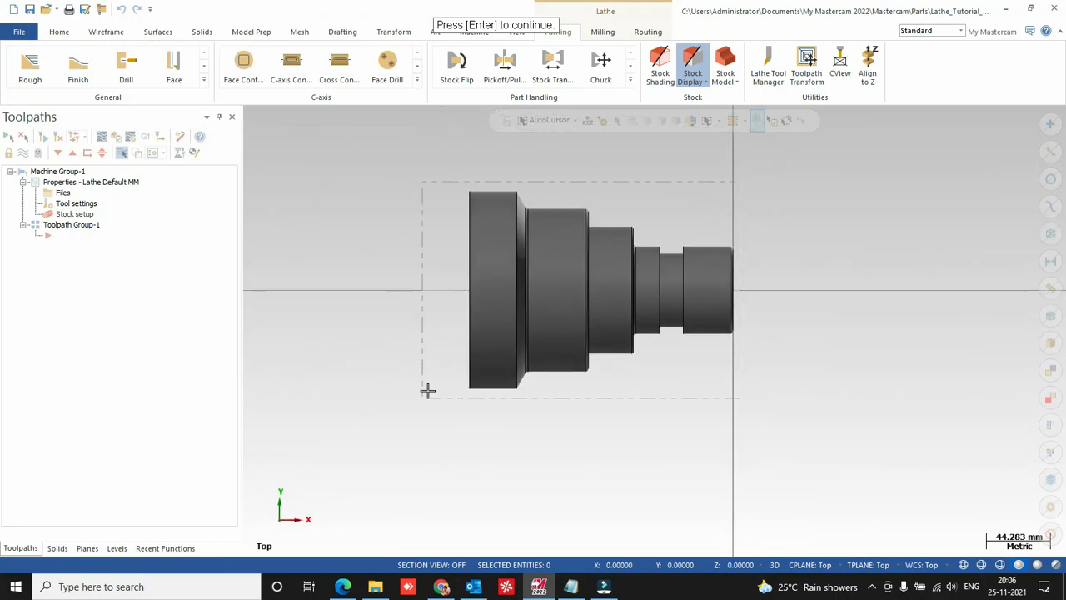
left_click(657, 72)
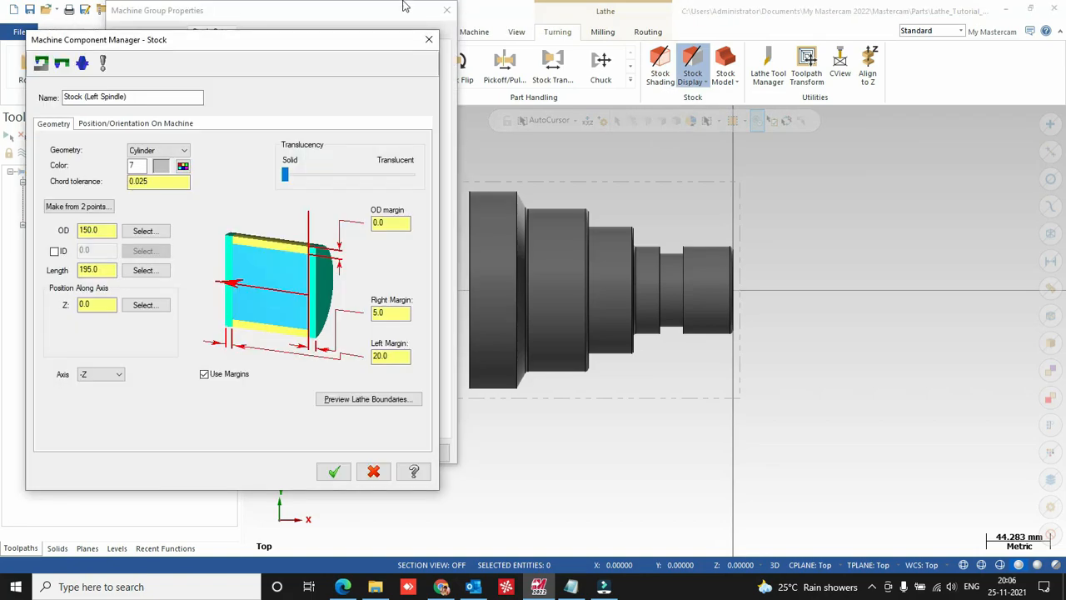
left_click(334, 472)
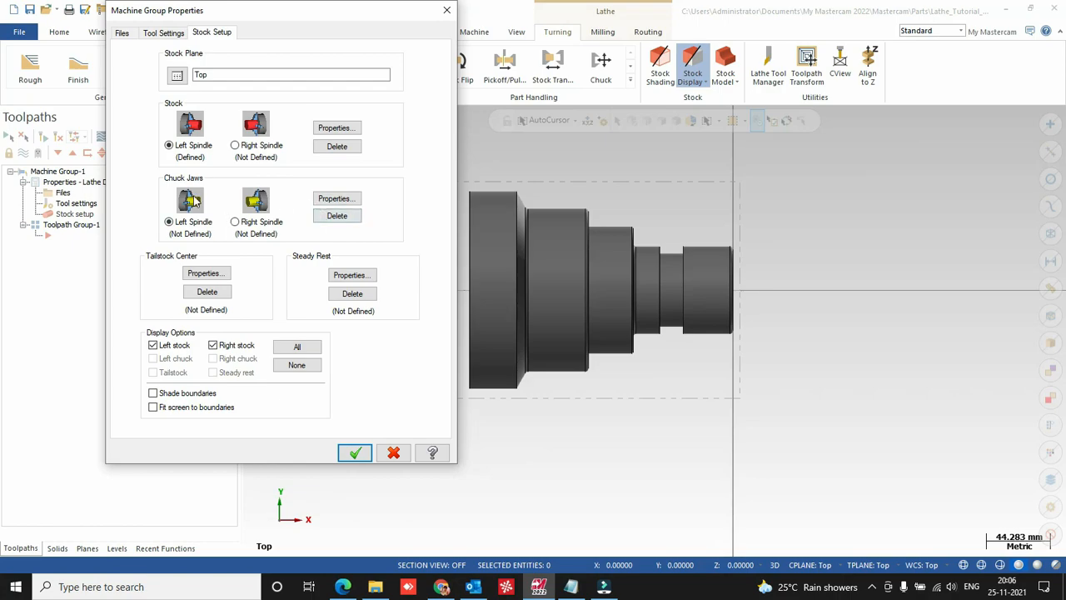
Position the left spindle's chuck jaws from the stock, gripping on the maximum diameter with a grip length of 15 mm.
left_click(320, 199)
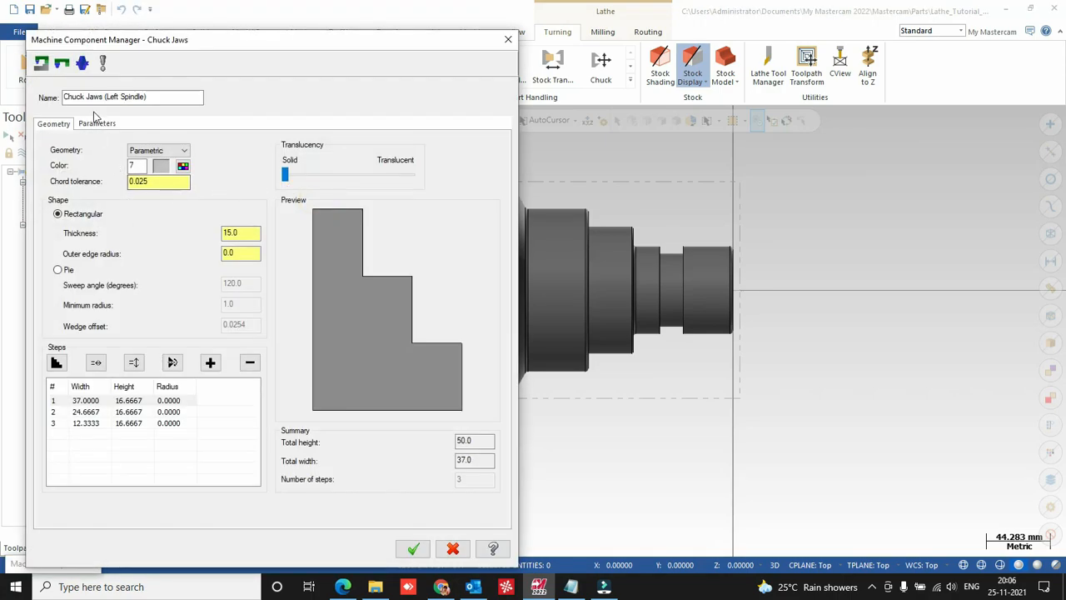
left_click_drag(395, 318, 321, 331)
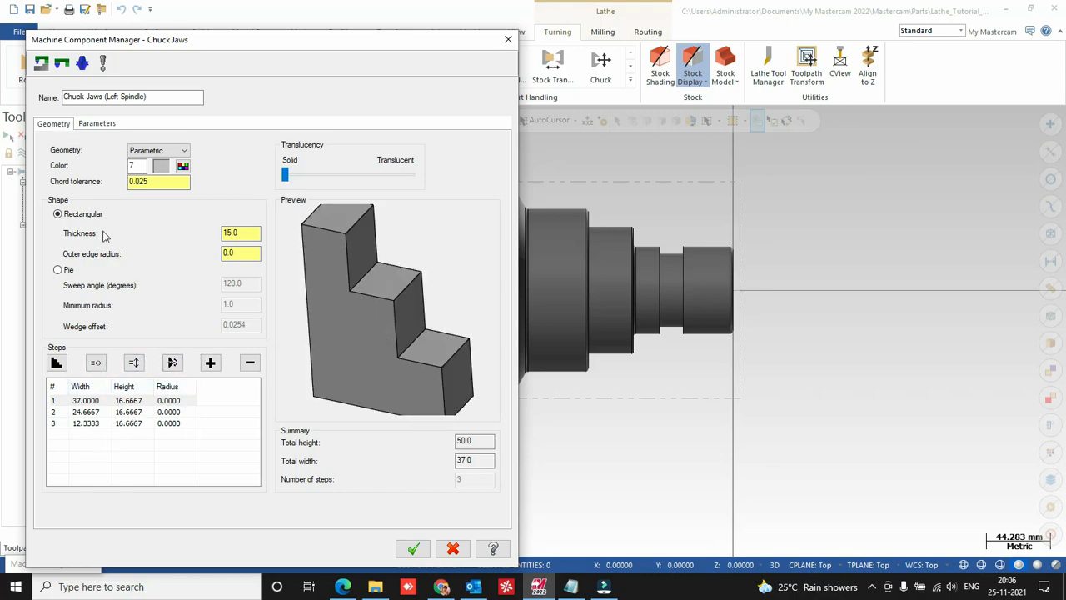
left_click(94, 124)
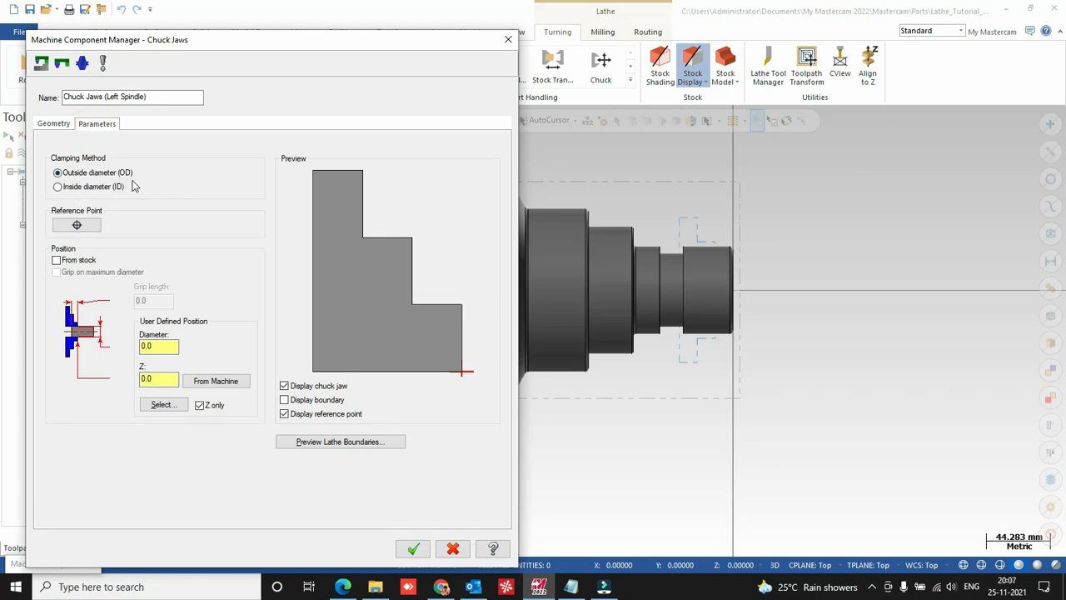
left_click(62, 262)
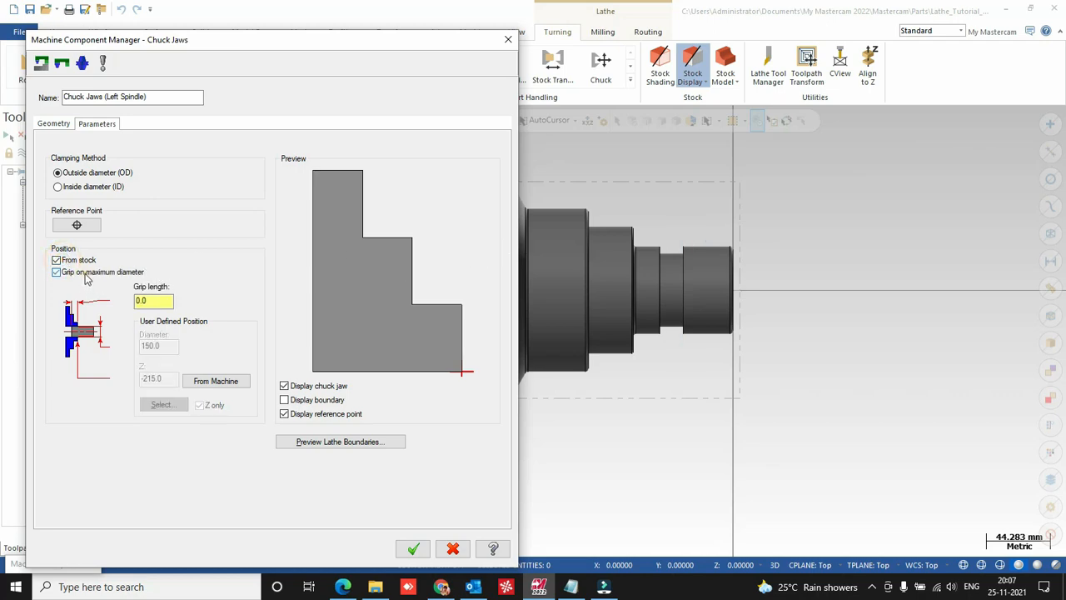
double_click(150, 300)
type("15")
Preview the lathe boundaries with the chuck jaws and accept the jaw definition.
left_click(358, 442)
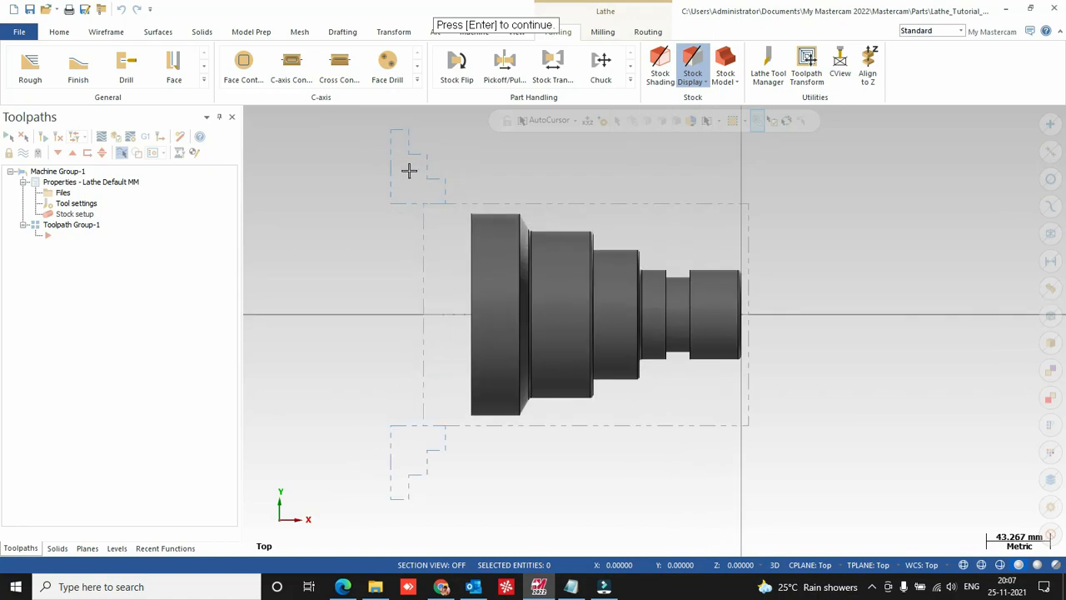
key("Return")
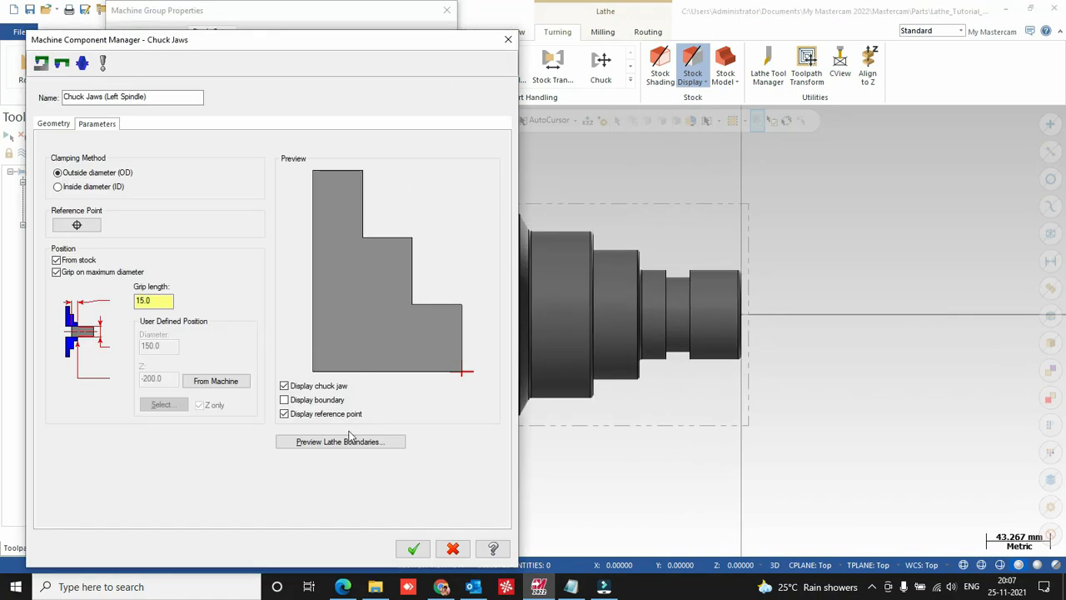
left_click(411, 548)
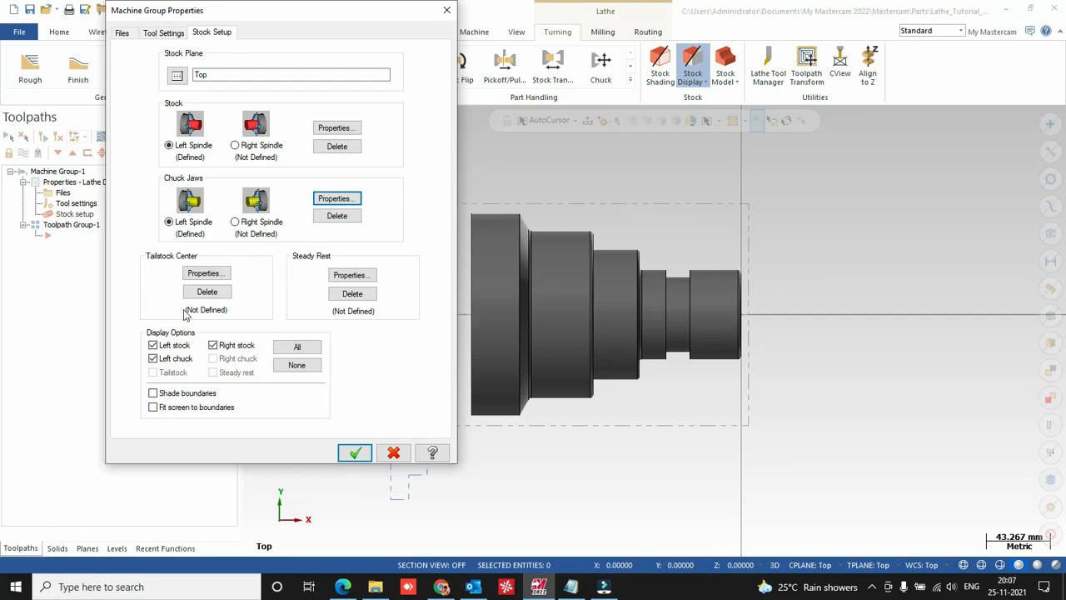
Shade the stock and chuck boundaries, fit the screen to them, and accept the machine group's stock setup.
left_click(182, 395)
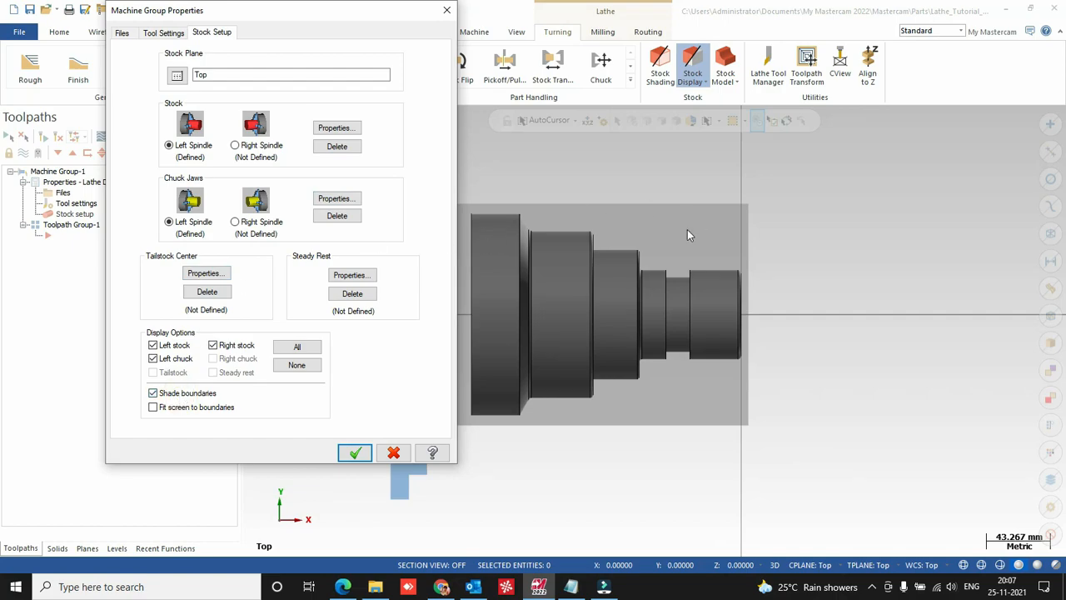
left_click(185, 408)
left_click(356, 450)
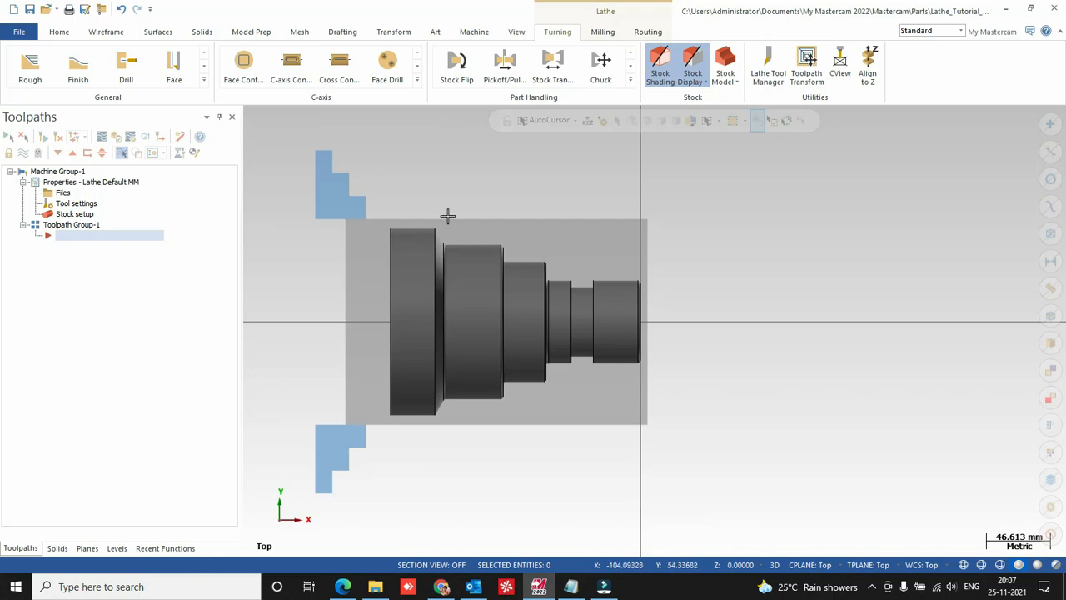
Start a lathe Face toolpath and edit tool T0101 OD rough right, loading the DNMG 15 06 08 insert.
left_click(190, 72)
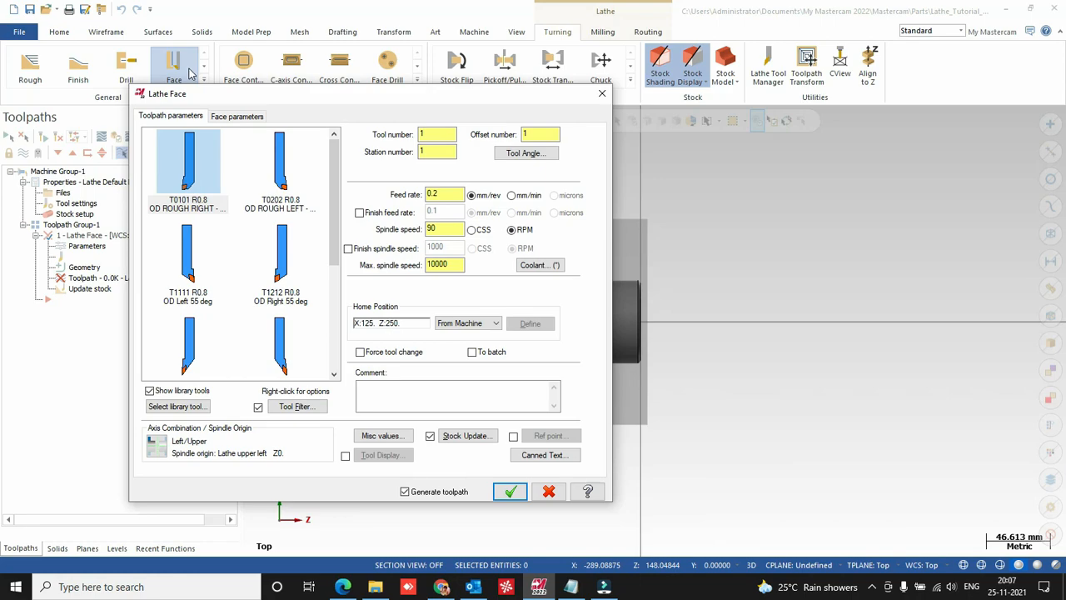
left_click_drag(214, 96, 335, 104)
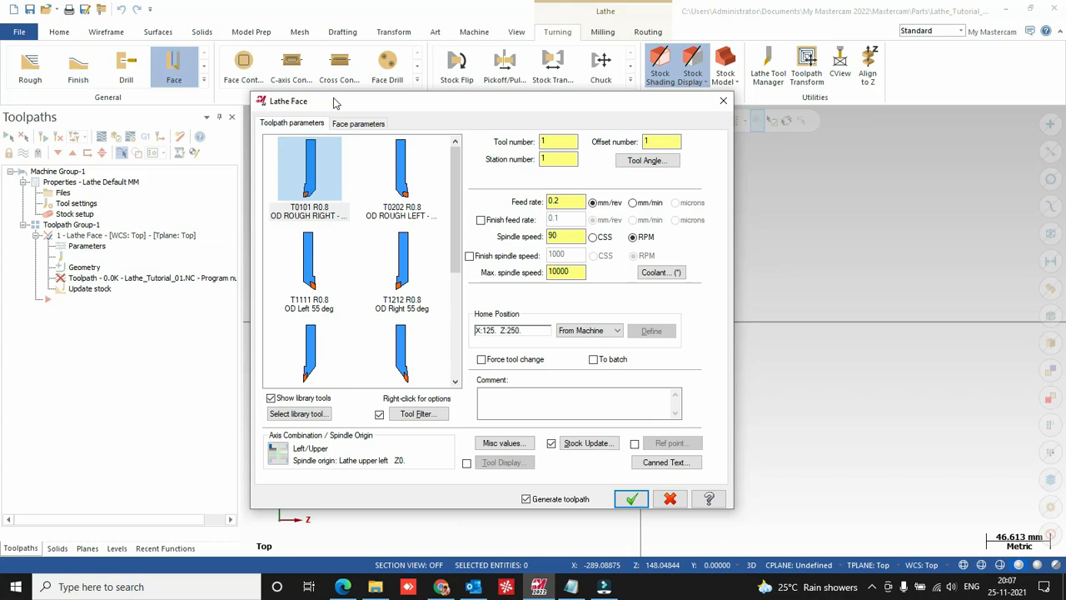
right_click(311, 189)
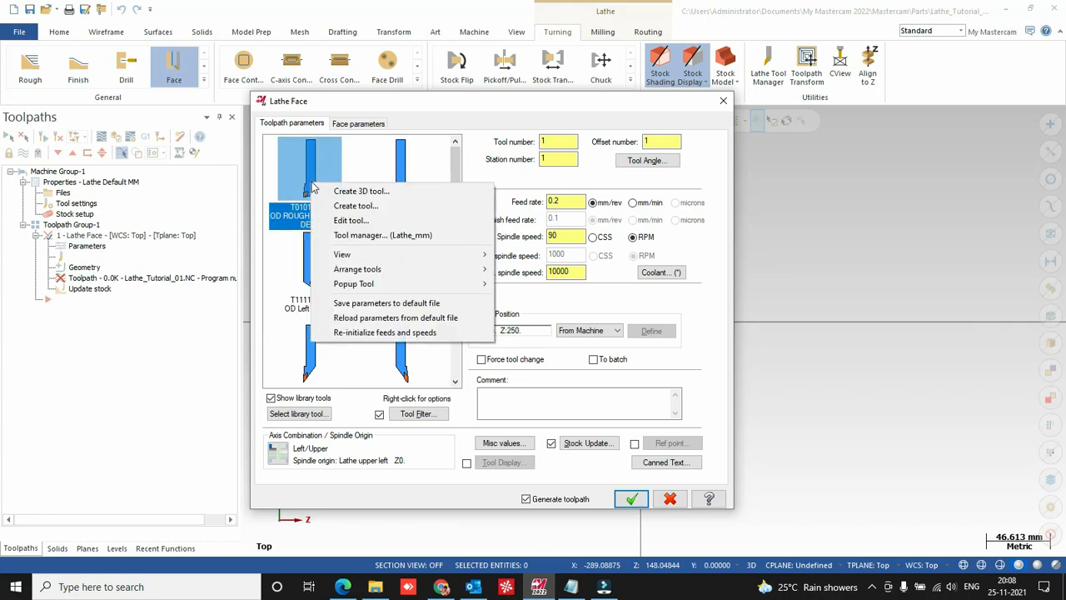
left_click(350, 221)
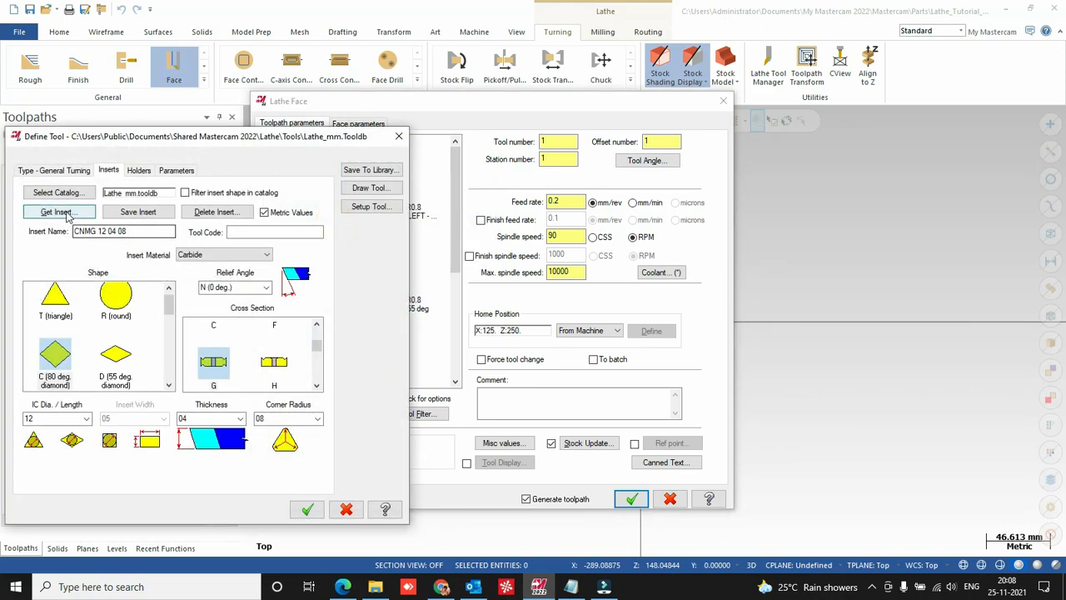
left_click(67, 213)
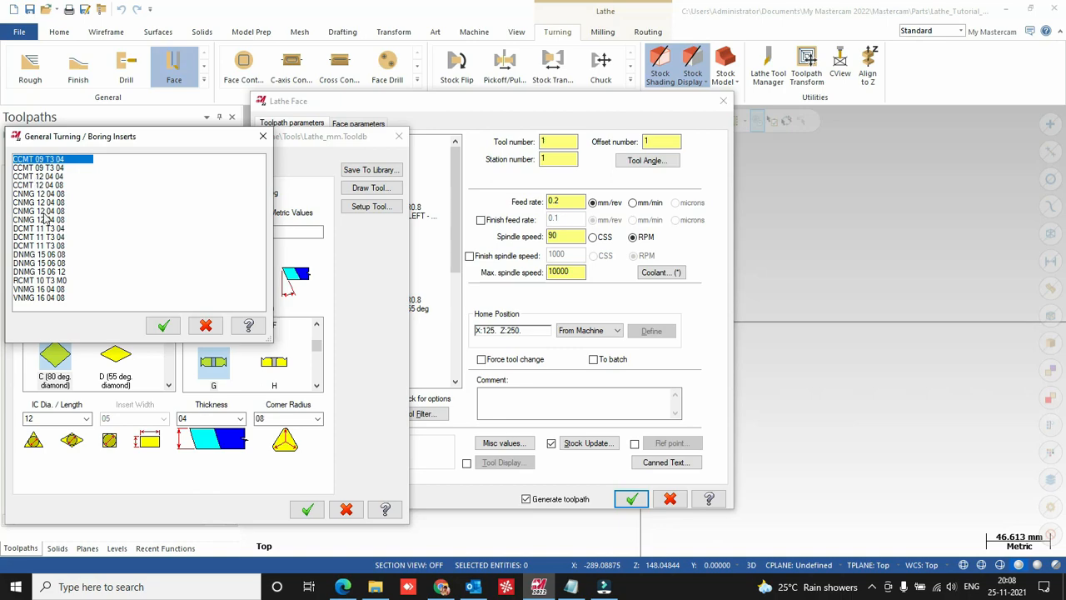
left_click(40, 212)
double_click(40, 212)
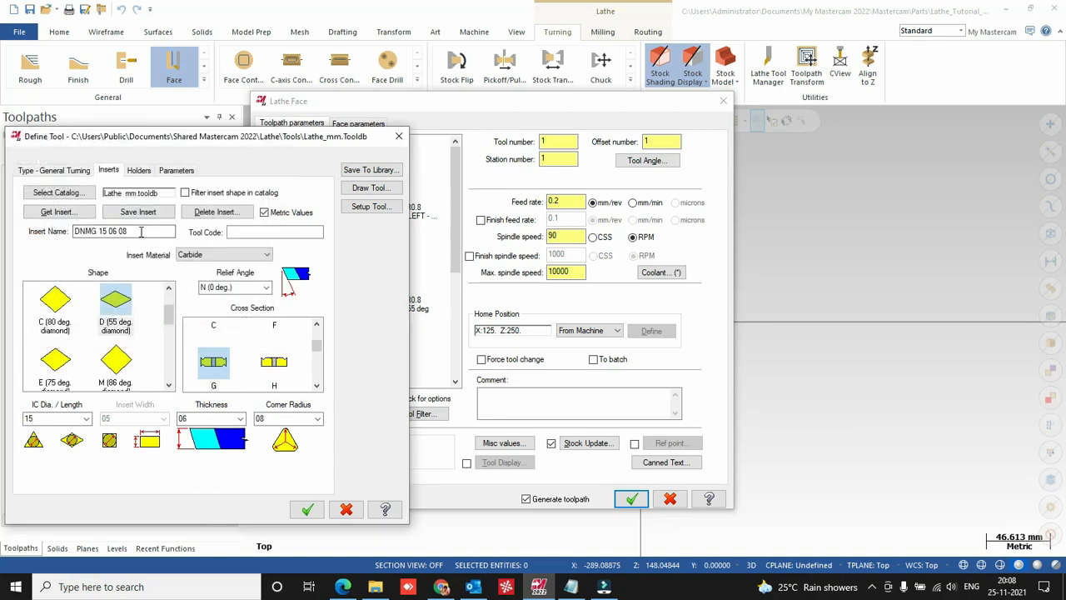
Preview the tool's drawn shape, review its holder and parameters, and accept the tool definition.
left_click(372, 189)
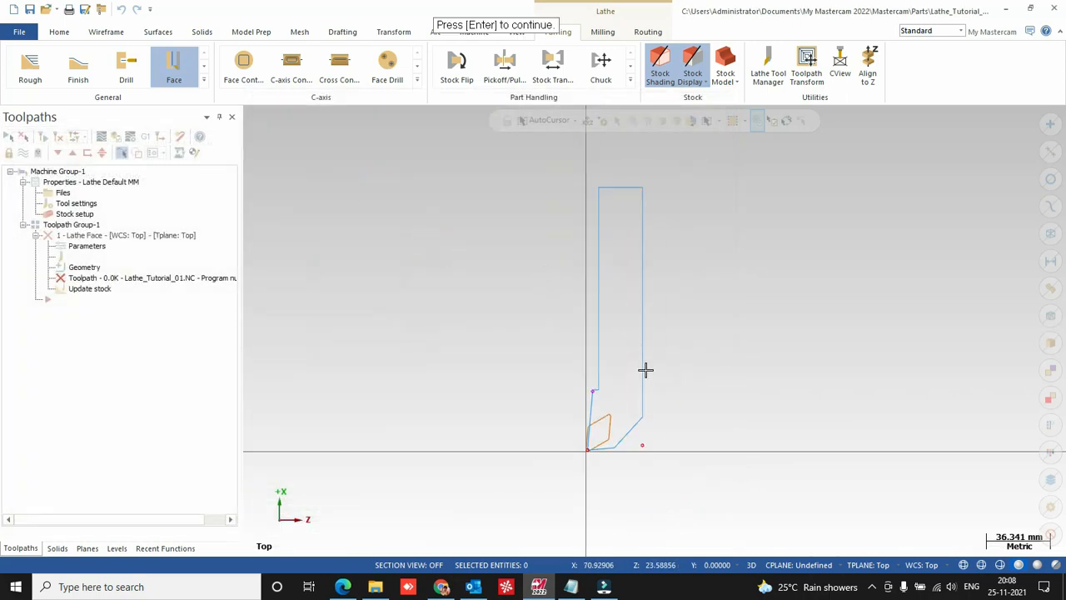
key("Return")
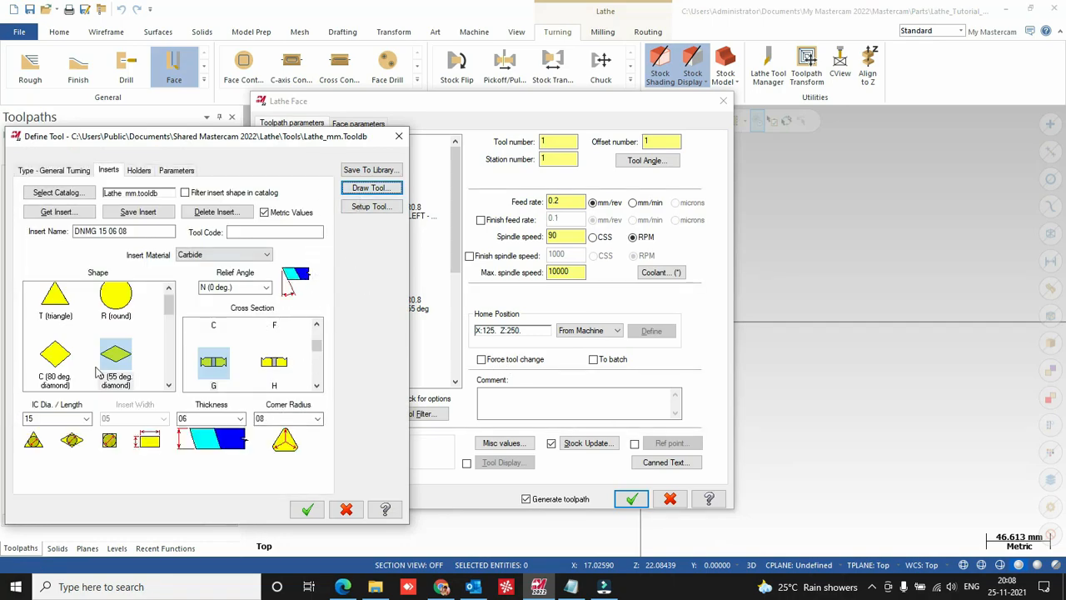
left_click(138, 170)
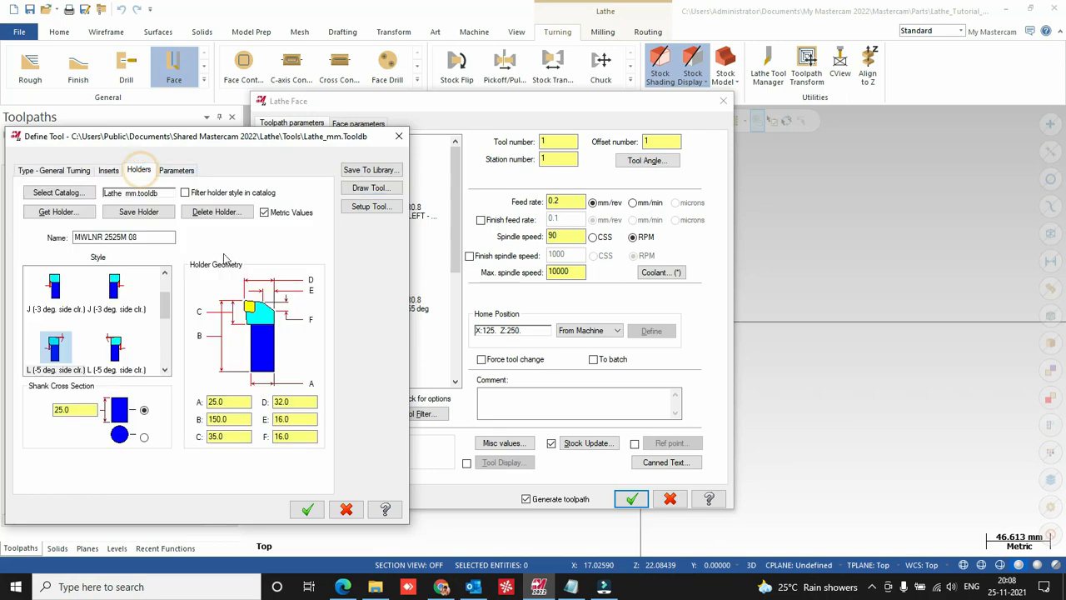
left_click(176, 170)
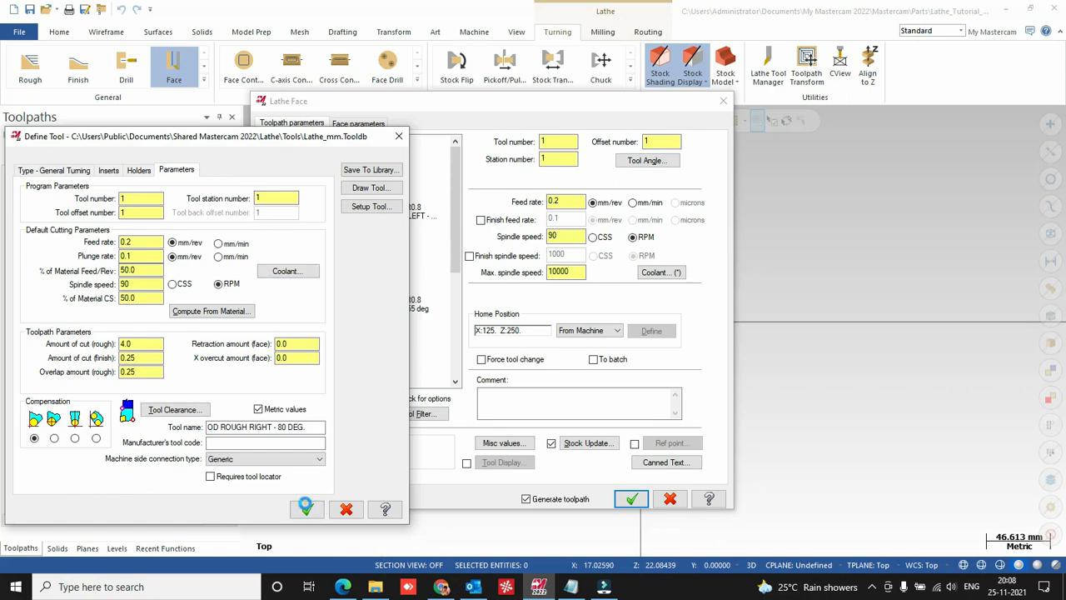
left_click(307, 509)
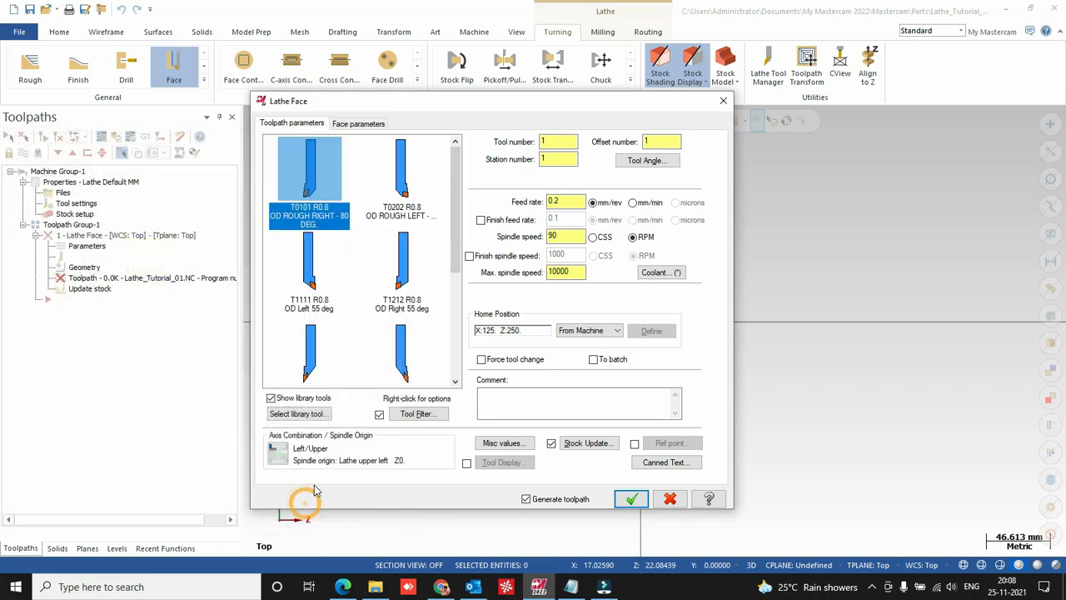
Set the facing feed rate to 0.25 mm/rev and the spindle speed to 400 RPM, keeping stock update enabled.
double_click(560, 202)
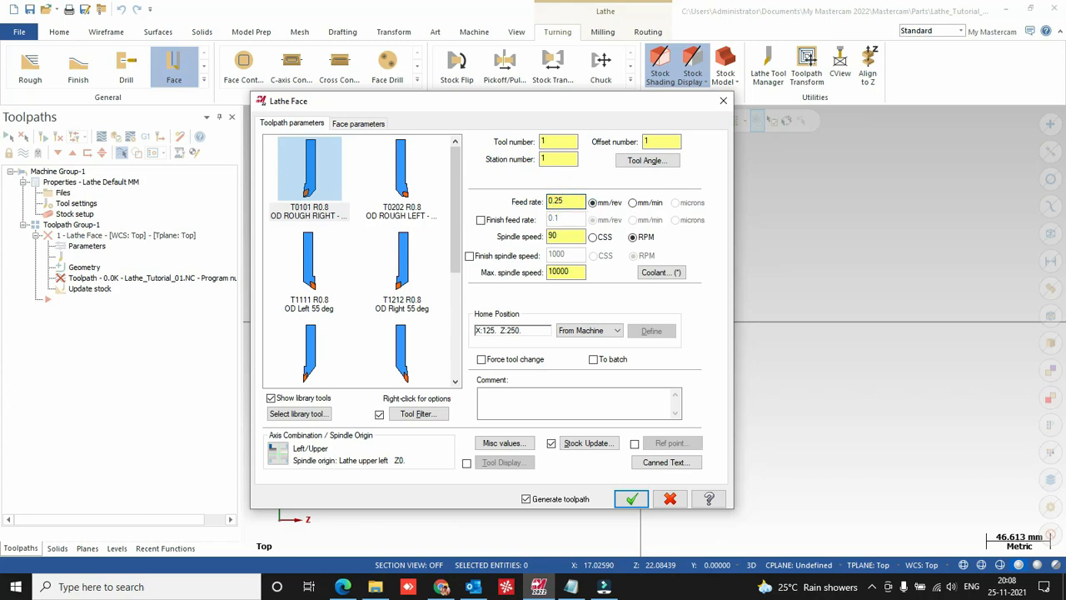
double_click(573, 238)
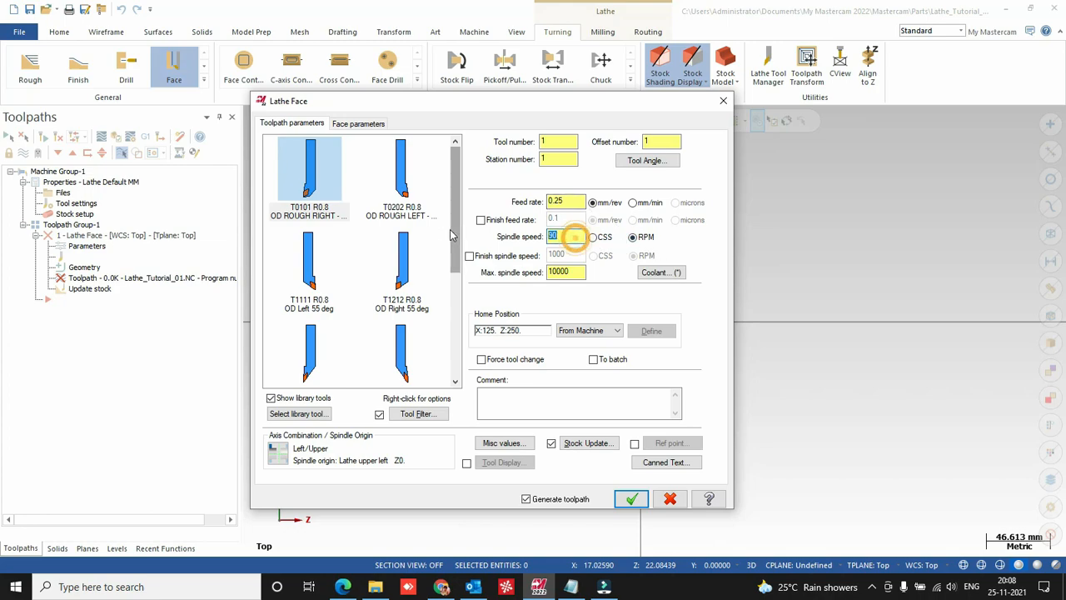
type("400")
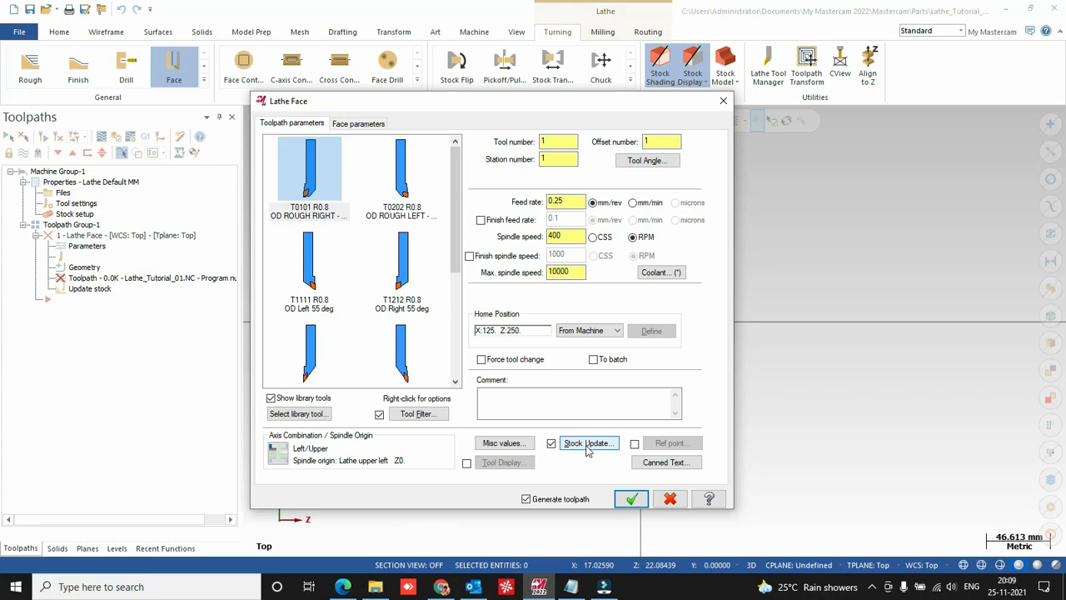
left_click(551, 443)
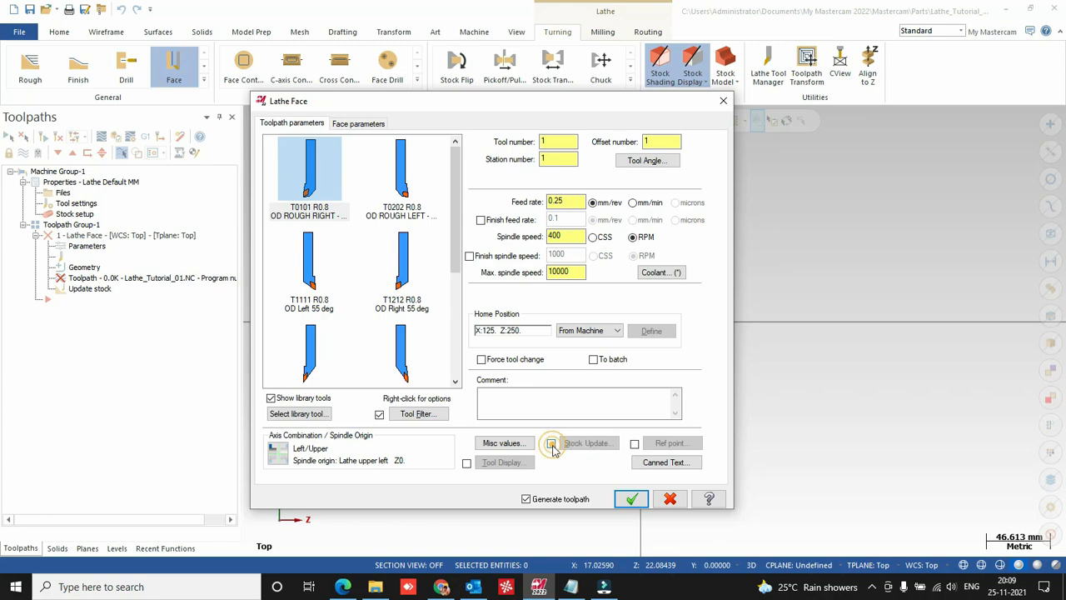
left_click(550, 444)
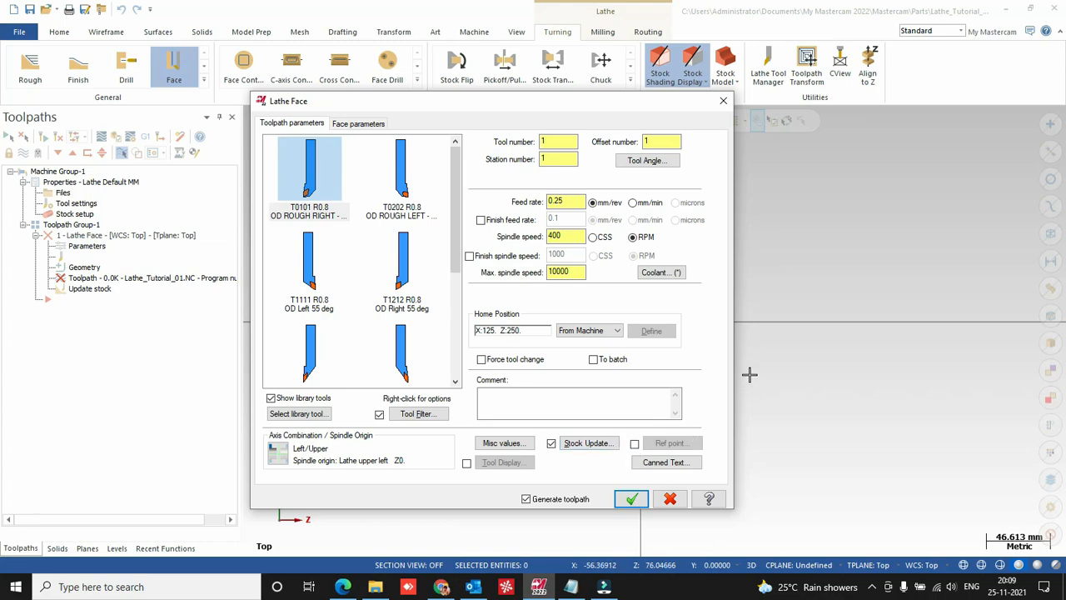
Enable reference points with the approach at X 80 and Z 10, and copy those values to the retract point.
left_click(635, 445)
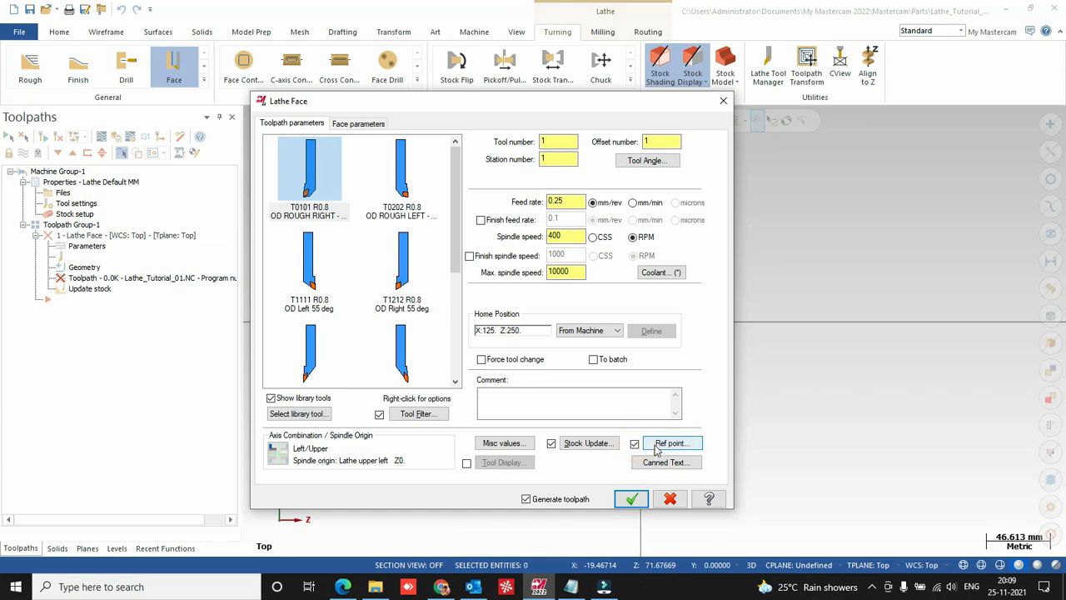
left_click(666, 443)
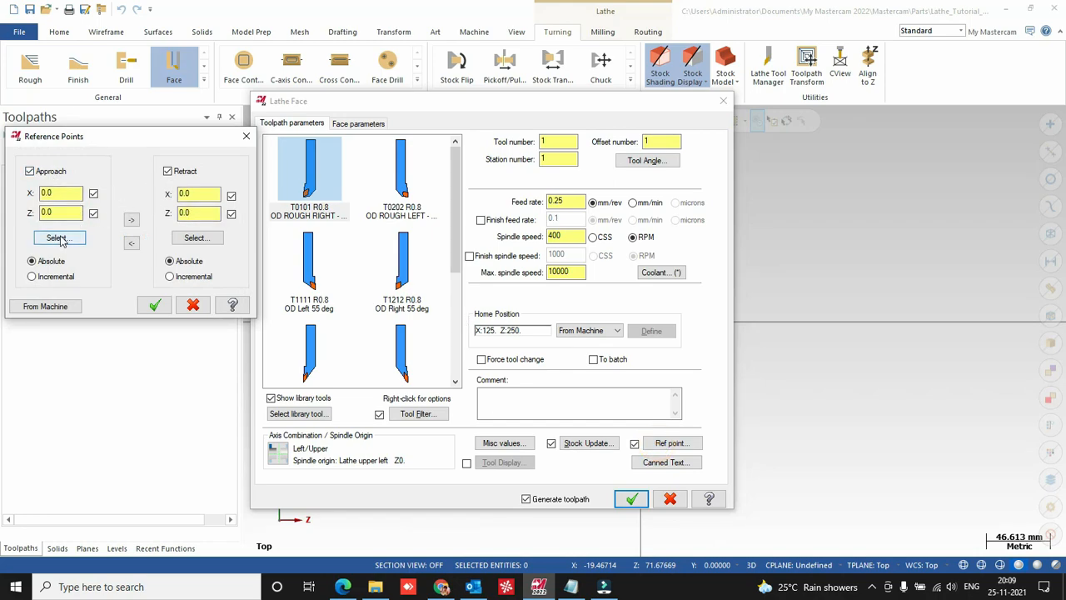
left_click(54, 193)
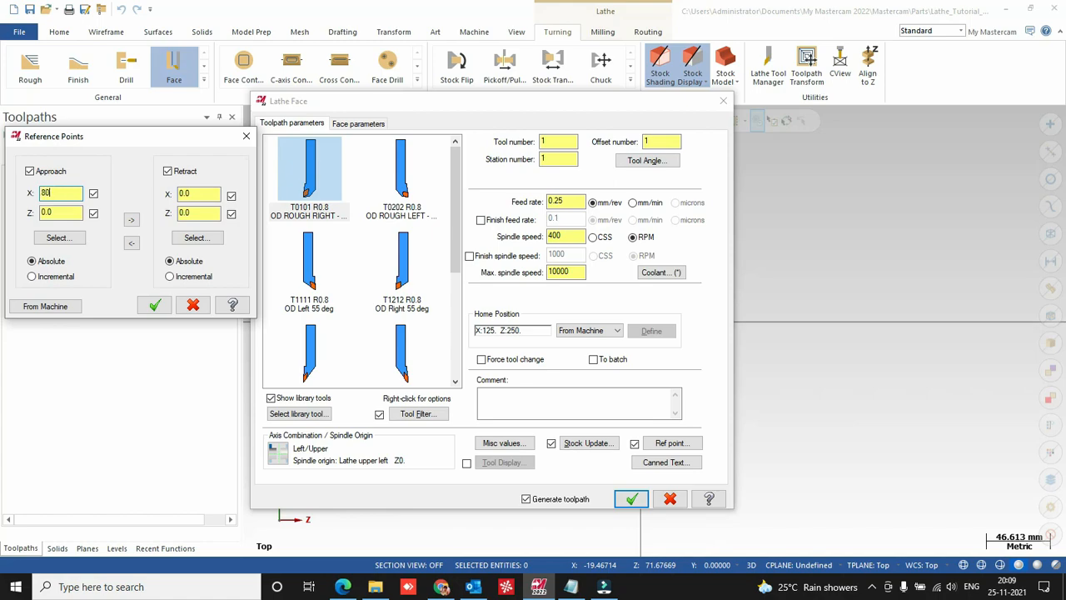
left_click(65, 212)
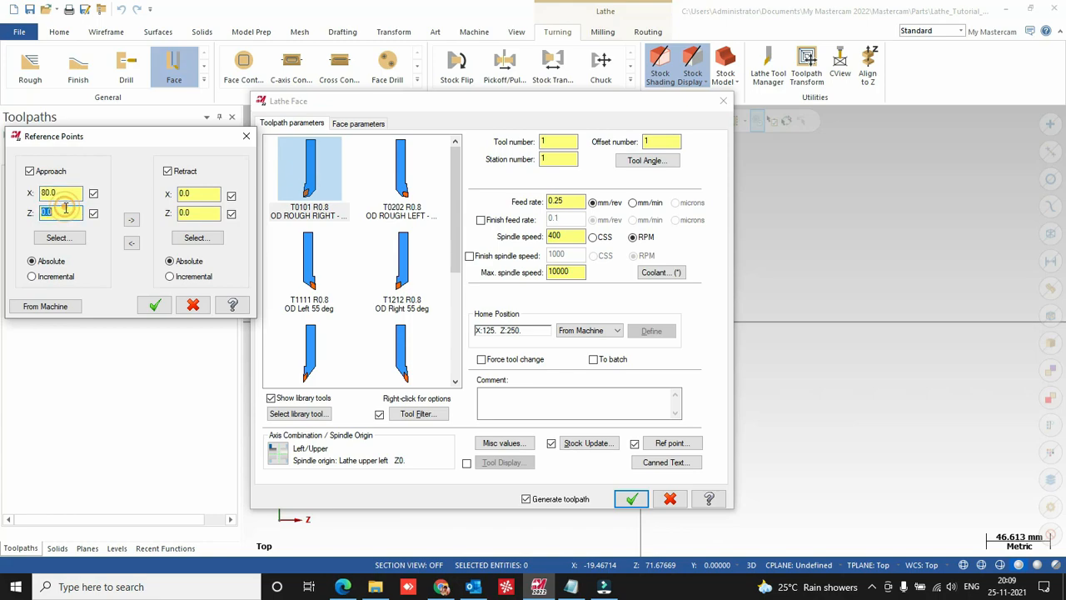
type("5")
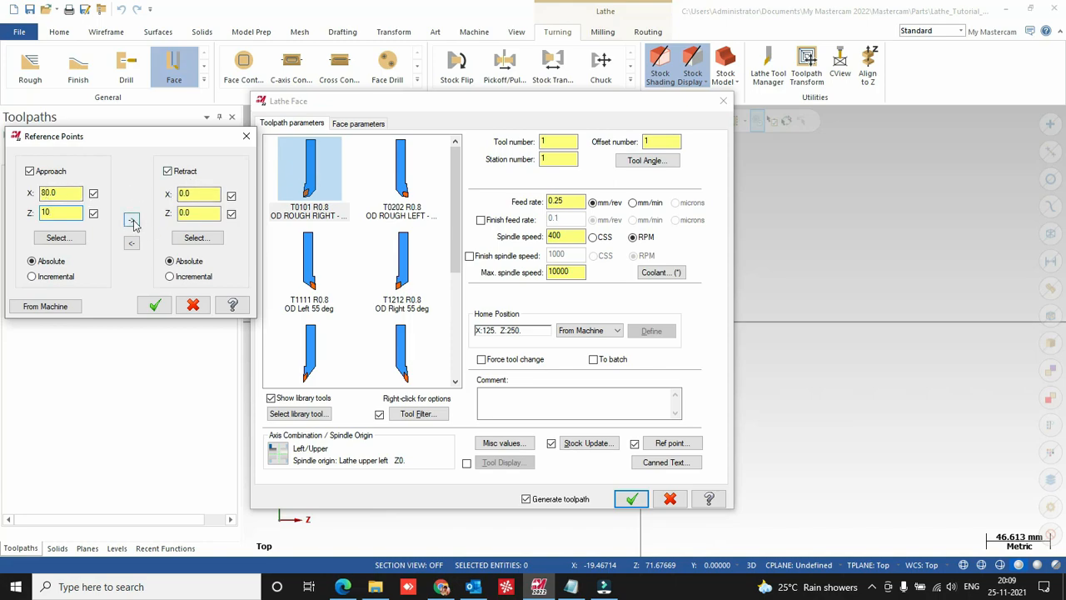
left_click(133, 221)
left_click(158, 307)
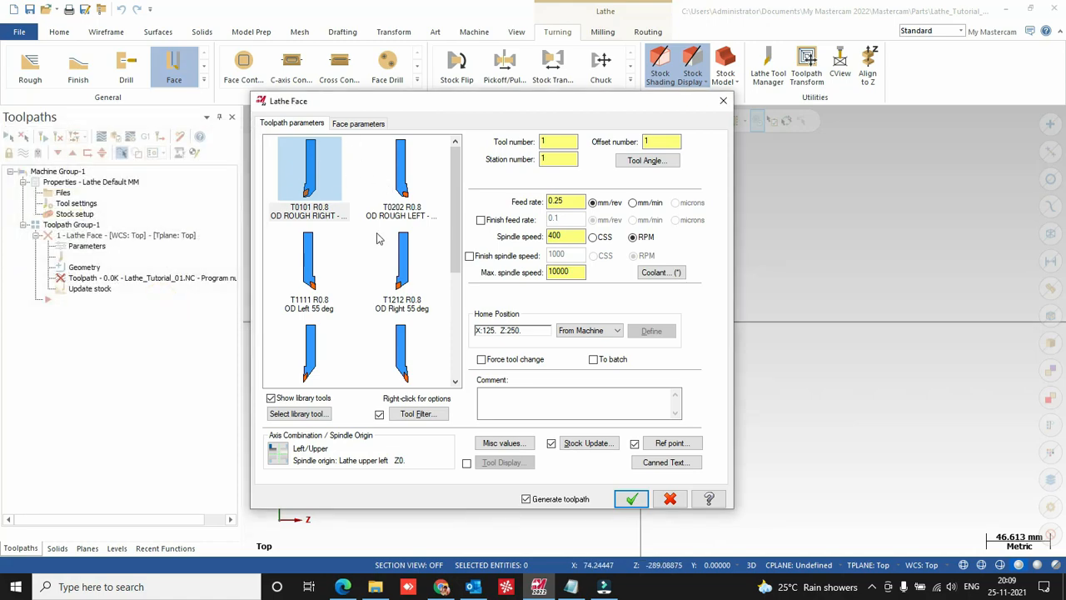
Open the face parameters and compare the part's front face with the end of the stock.
left_click(360, 124)
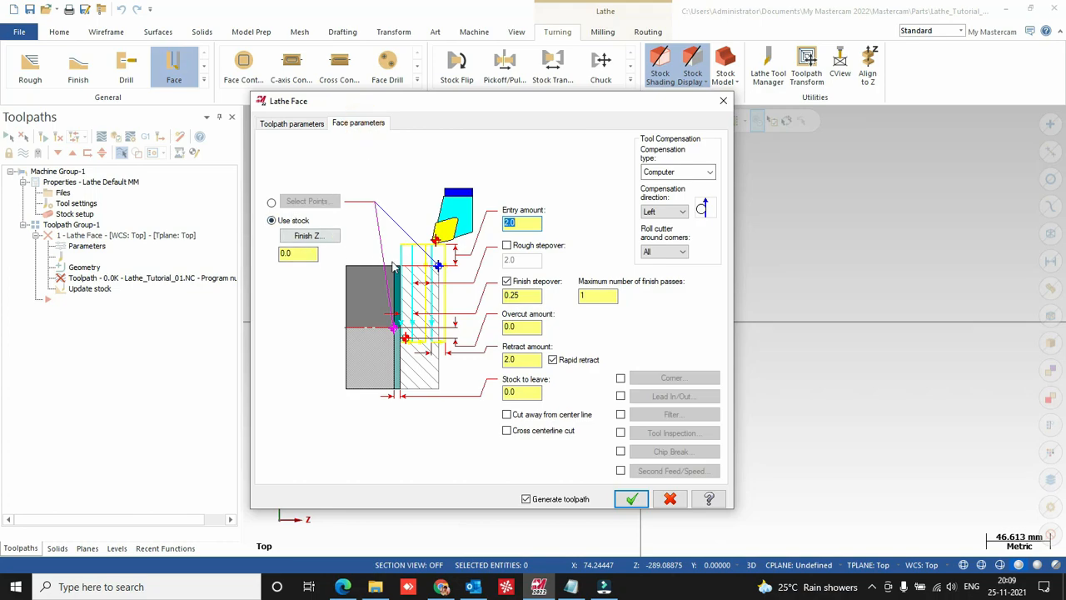
left_click(303, 253)
left_click_drag(514, 102, 133, 114)
scroll(641, 300, "up", 5)
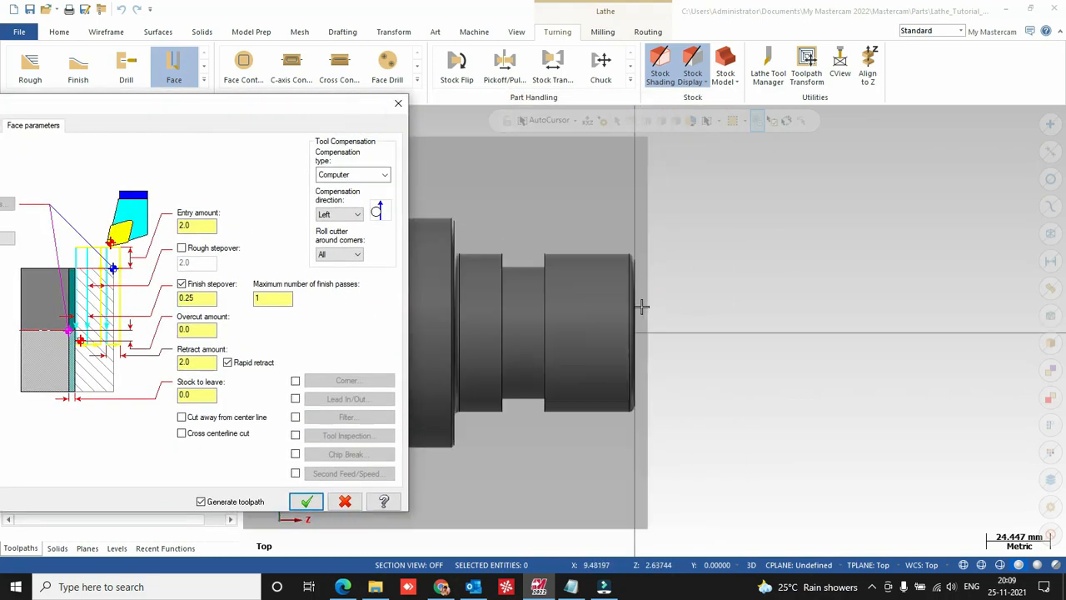
scroll(674, 298, "down", 4)
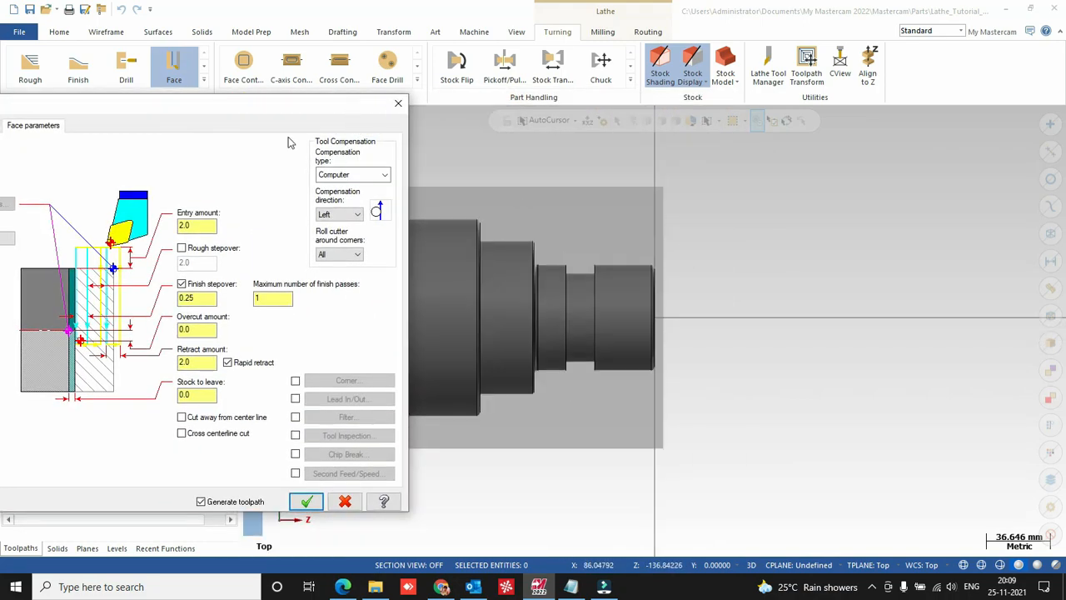
left_click_drag(393, 112, 537, 97)
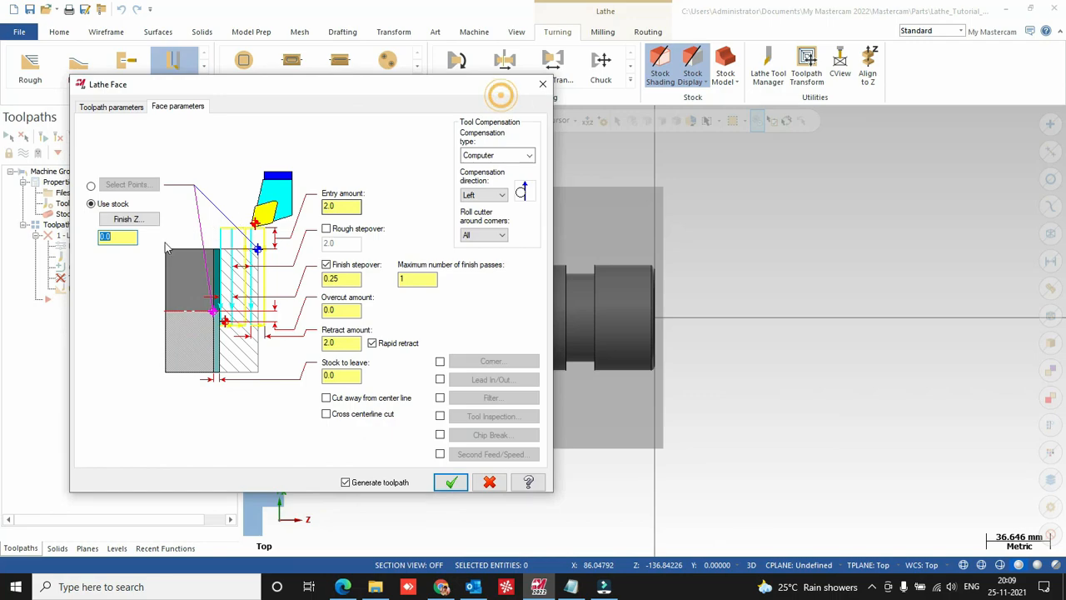
Try to pick the finish Z position directly in the graphics area.
left_click(116, 241)
left_click(125, 220)
scroll(523, 229, "up", 4)
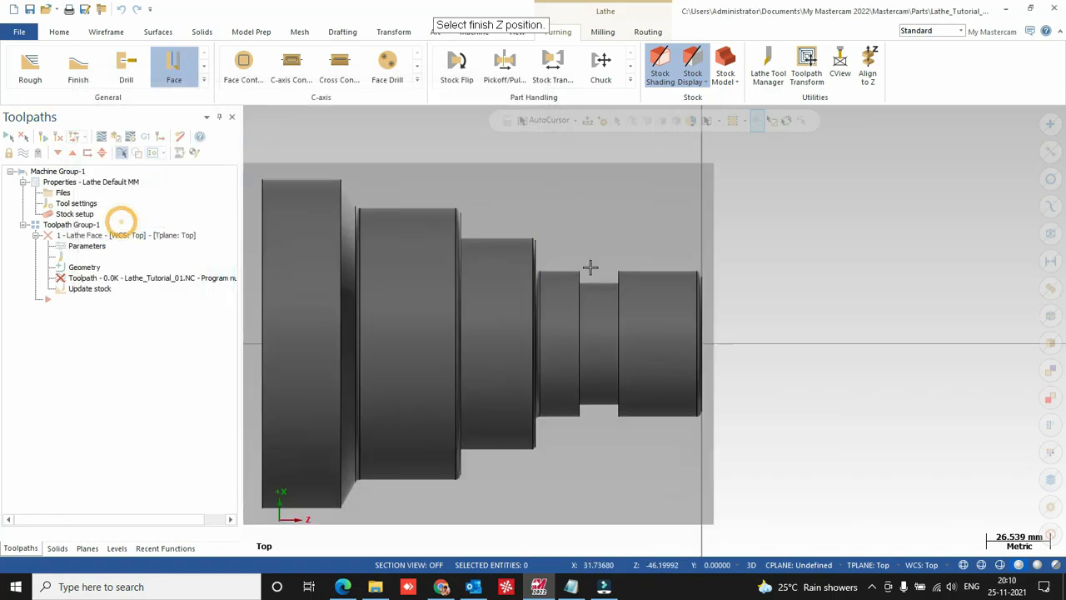
scroll(523, 228, "up", 2)
left_click(521, 236)
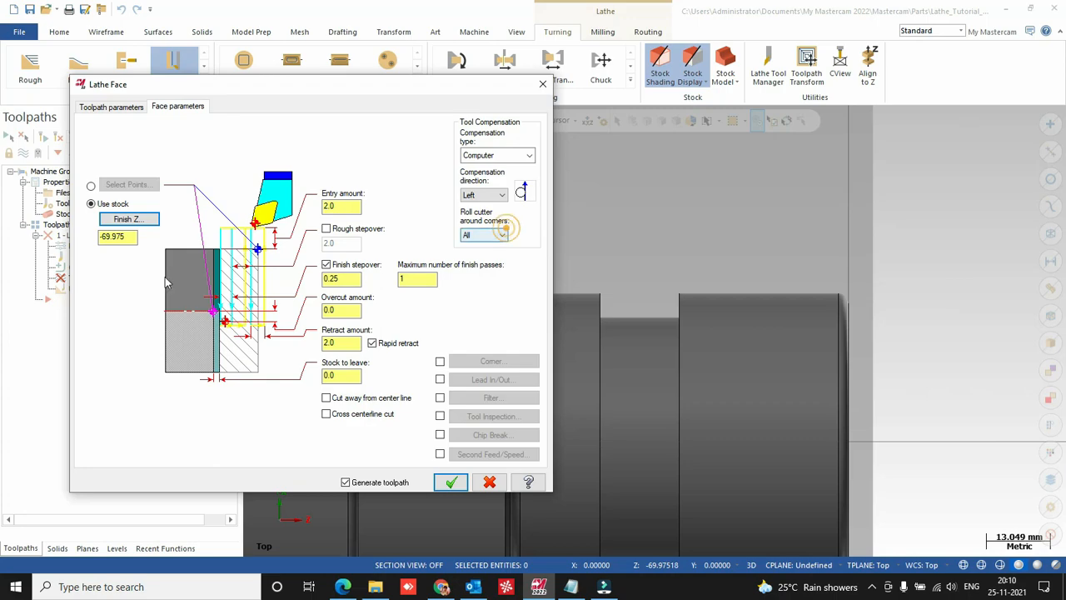
Set the finish Z to 0 and enable a rough stepover of 0.5 mm.
double_click(129, 240)
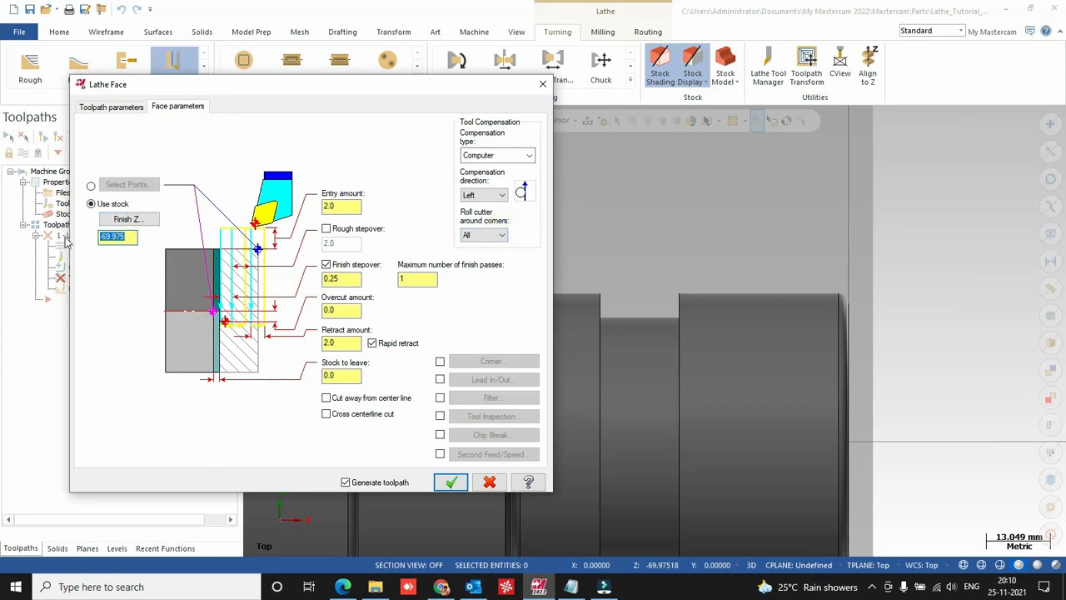
type("0")
left_click(352, 207)
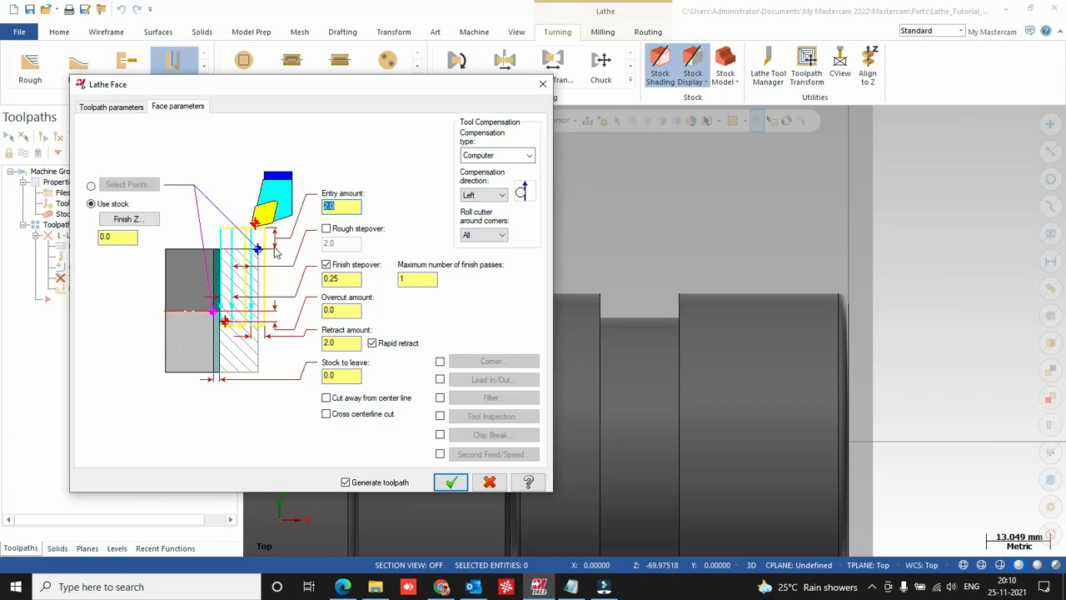
left_click(326, 229)
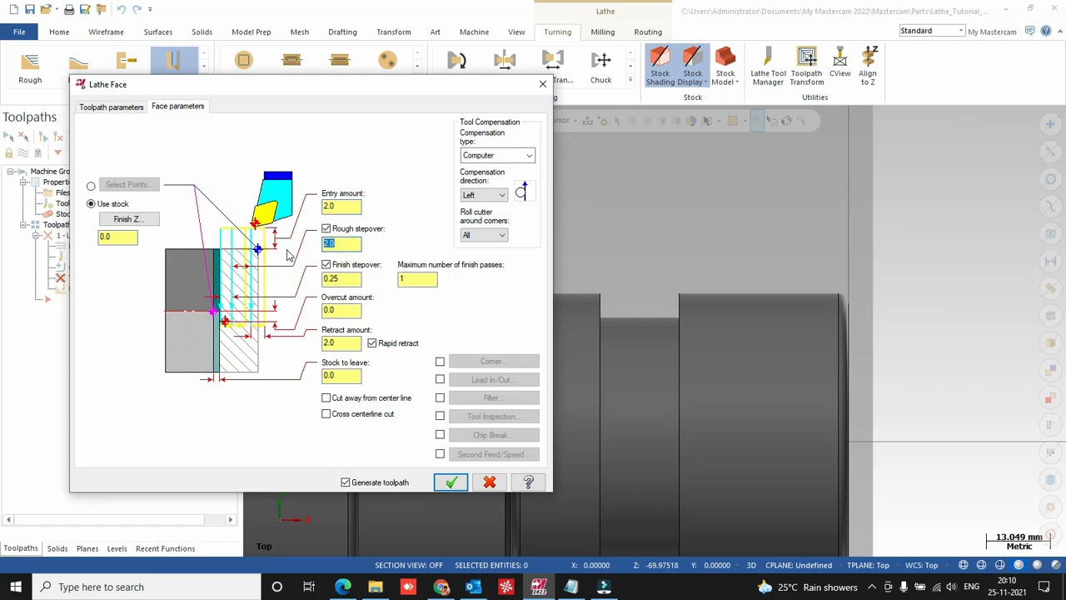
type("0.5")
key("Return")
Set the finish stepover to 0.2 mm with a maximum of 2 finish passes.
key("Tab")
key("Tab")
key("shift+Tab")
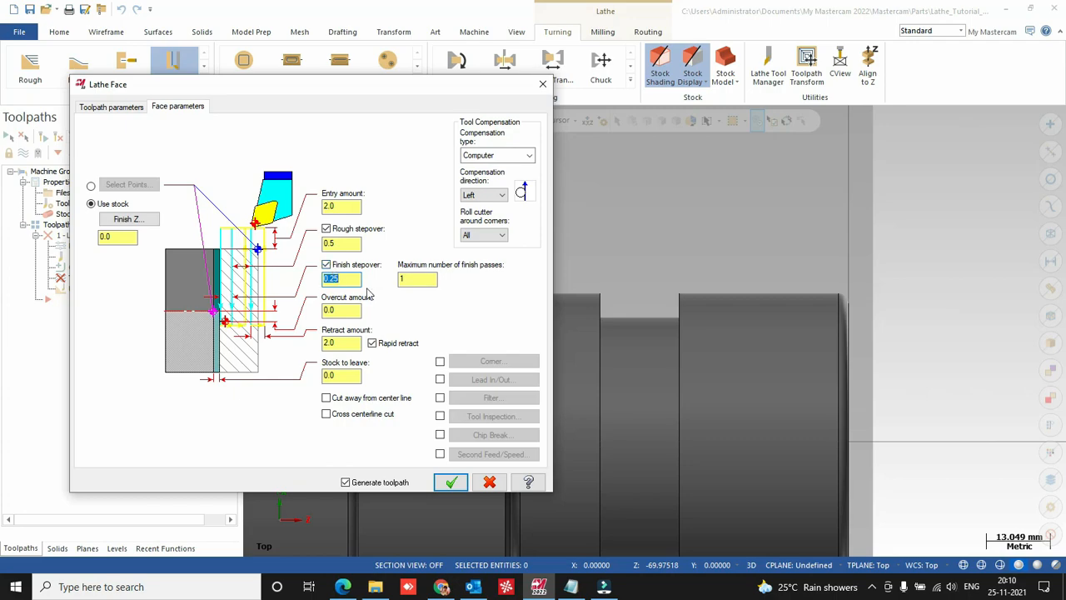
type("0.2")
key("Return")
left_click(418, 279)
type("2")
left_click(345, 312)
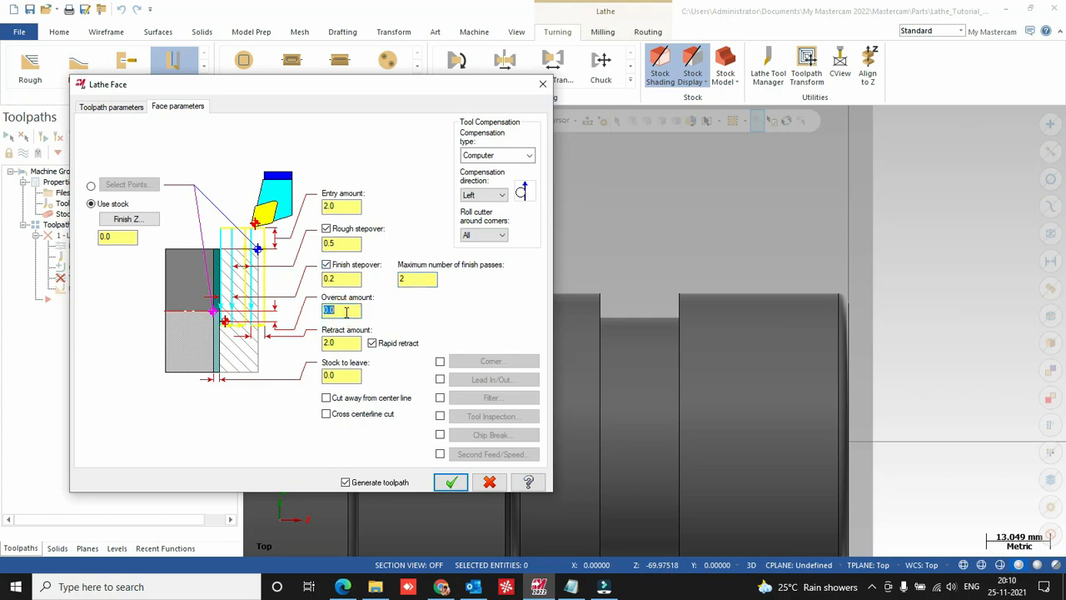
Enable a separate finish spindle speed for the face operation and set it to 650 RPM.
left_click(97, 108)
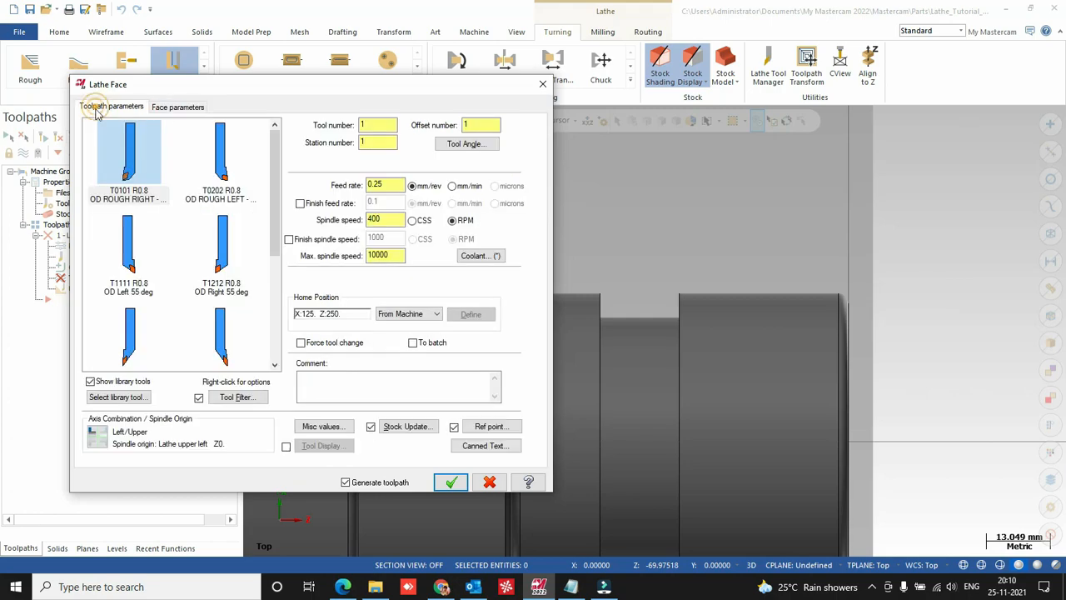
left_click(336, 245)
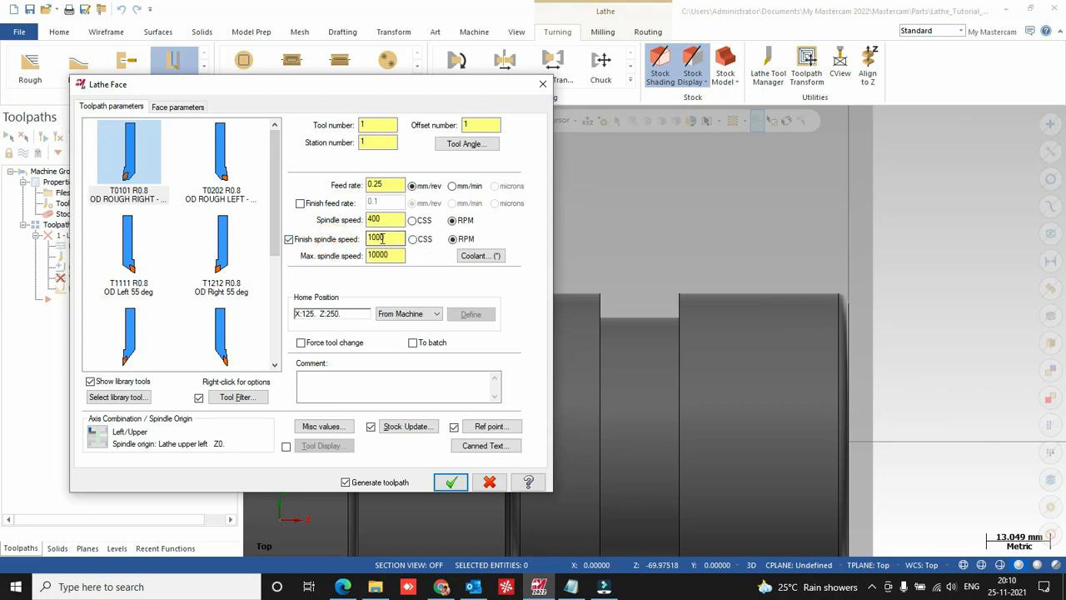
type("650")
Set the face operation's overcut amount to 1.5 mm.
left_click(185, 108)
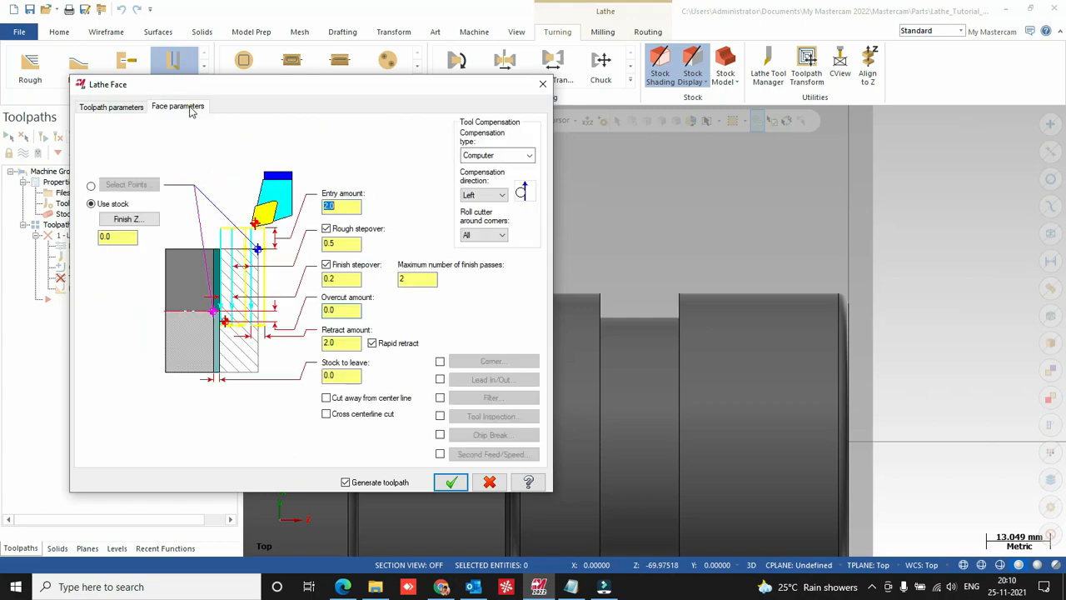
left_click(351, 310)
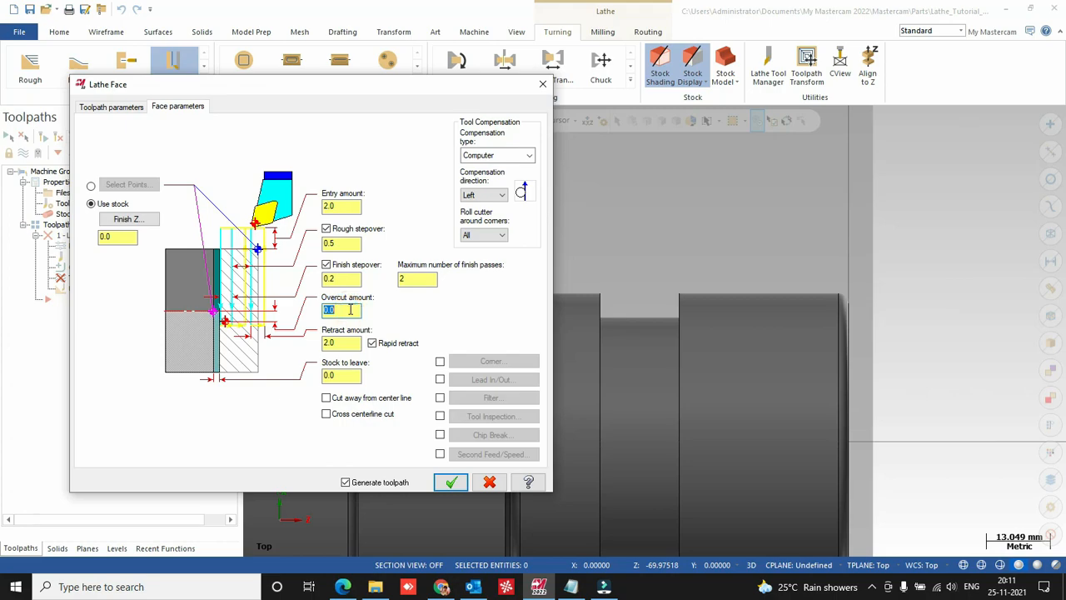
scroll(850, 419, "down", 2)
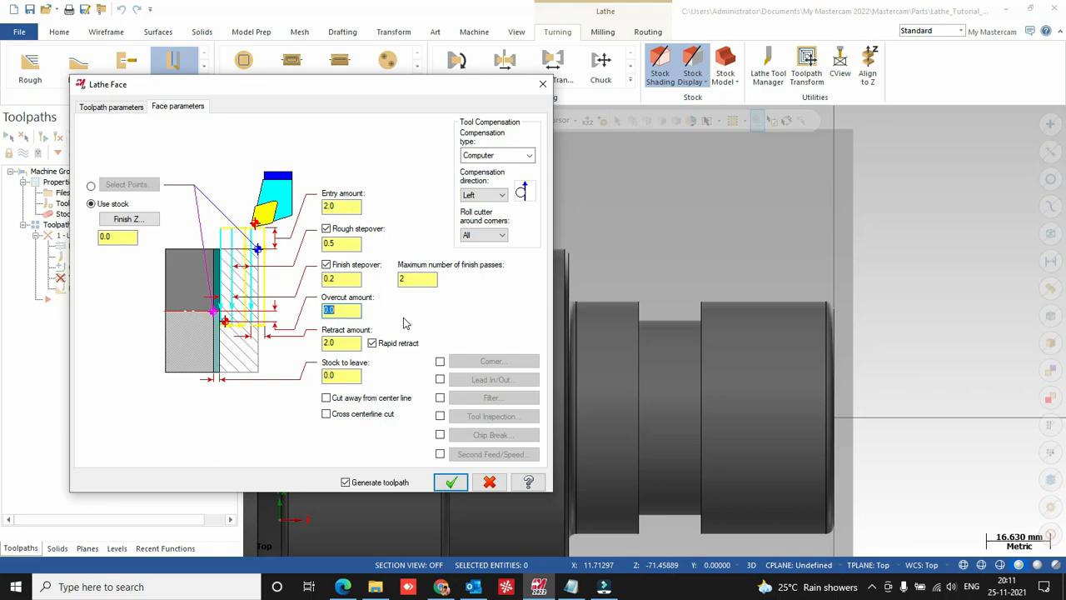
type("1.5")
key("Return")
Set the stock to leave on the face to 0.1 mm.
left_click(346, 343)
double_click(347, 343)
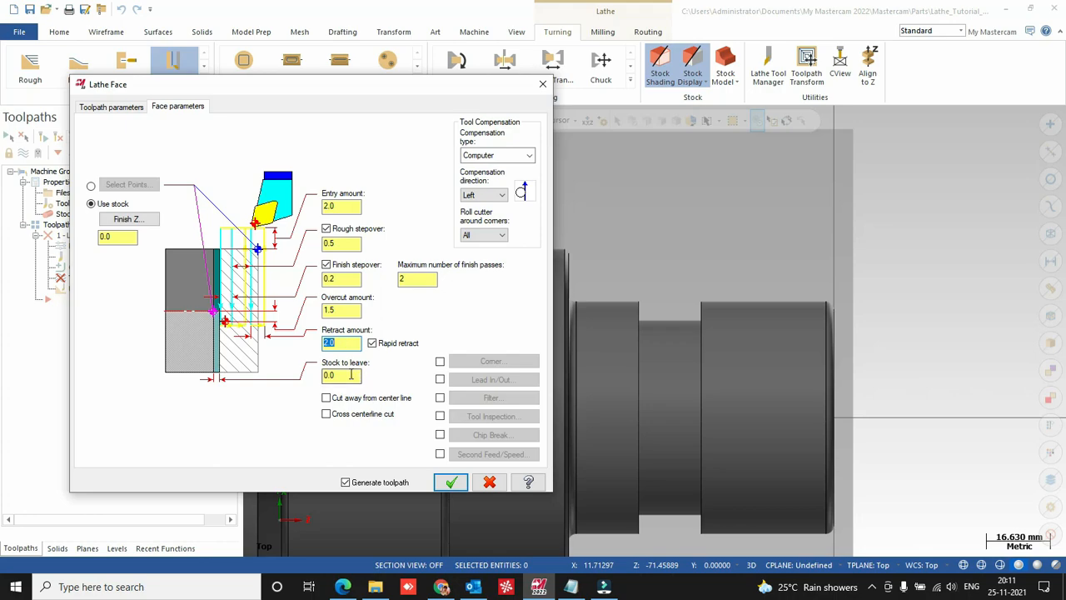
double_click(351, 375)
type("0")
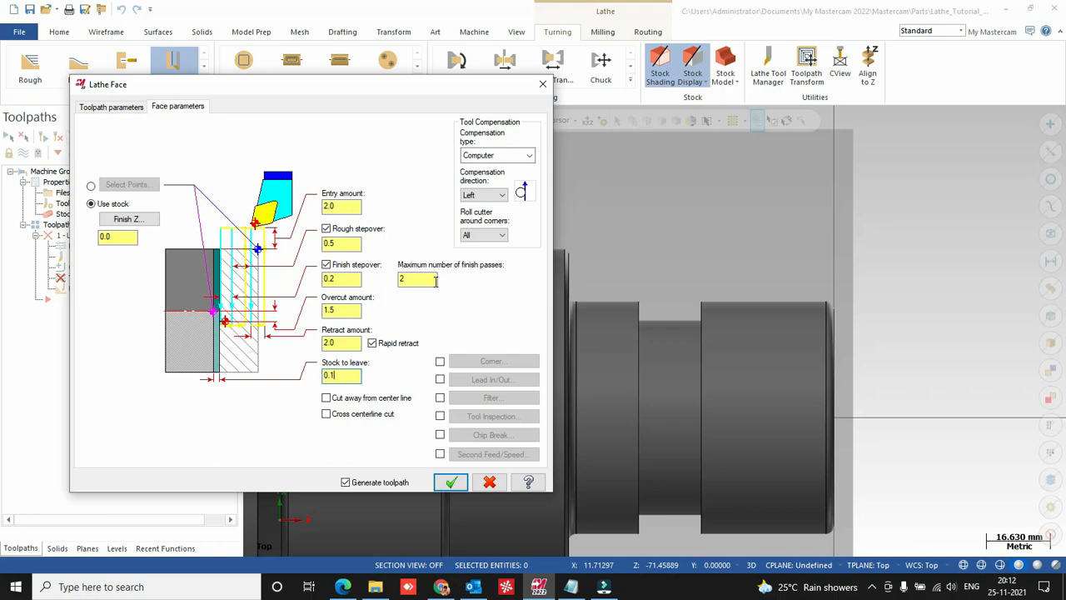
Choose Computer as the tool compensation type and generate the facing toolpath.
left_click(496, 156)
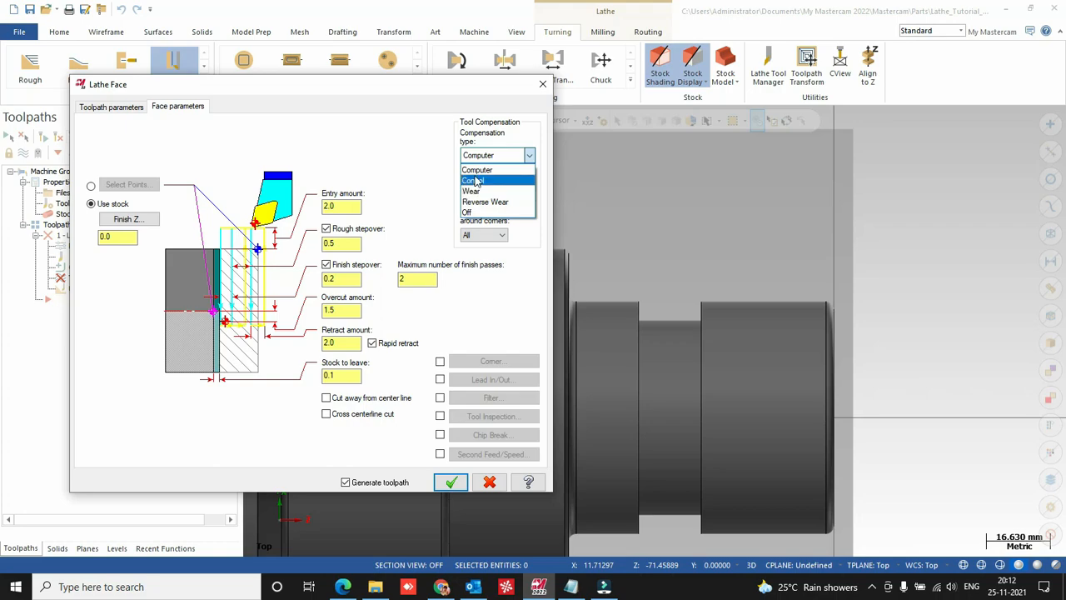
left_click(478, 170)
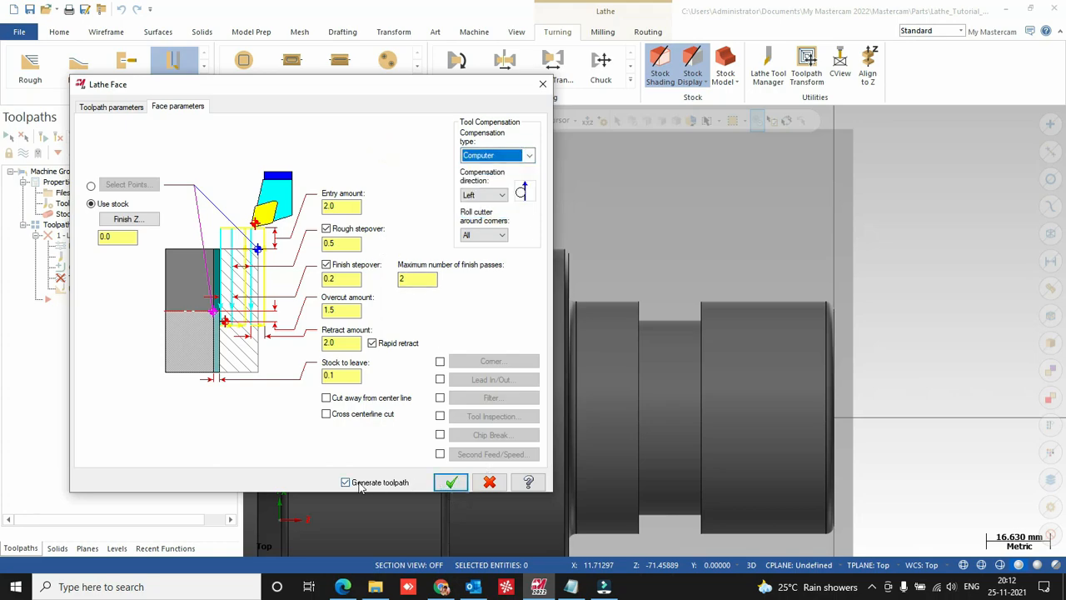
left_click(450, 488)
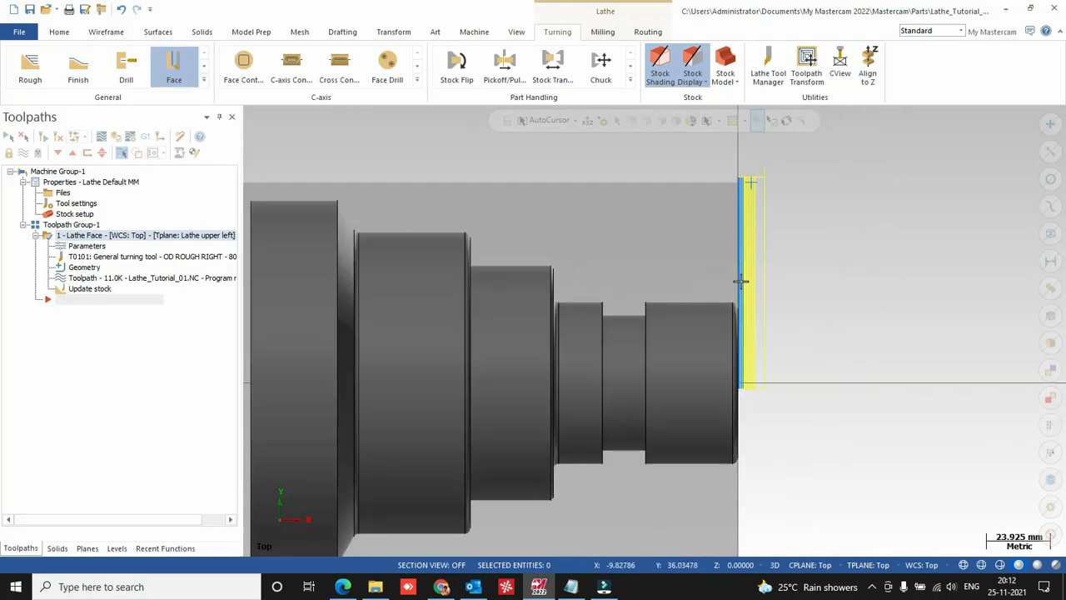
Examine the generated facing passes between the end of the stock and the part's front face.
scroll(712, 223, "down", 7)
scroll(771, 316, "up", 12)
scroll(675, 380, "down", 7)
scroll(719, 331, "up", 8)
scroll(663, 316, "down", 7)
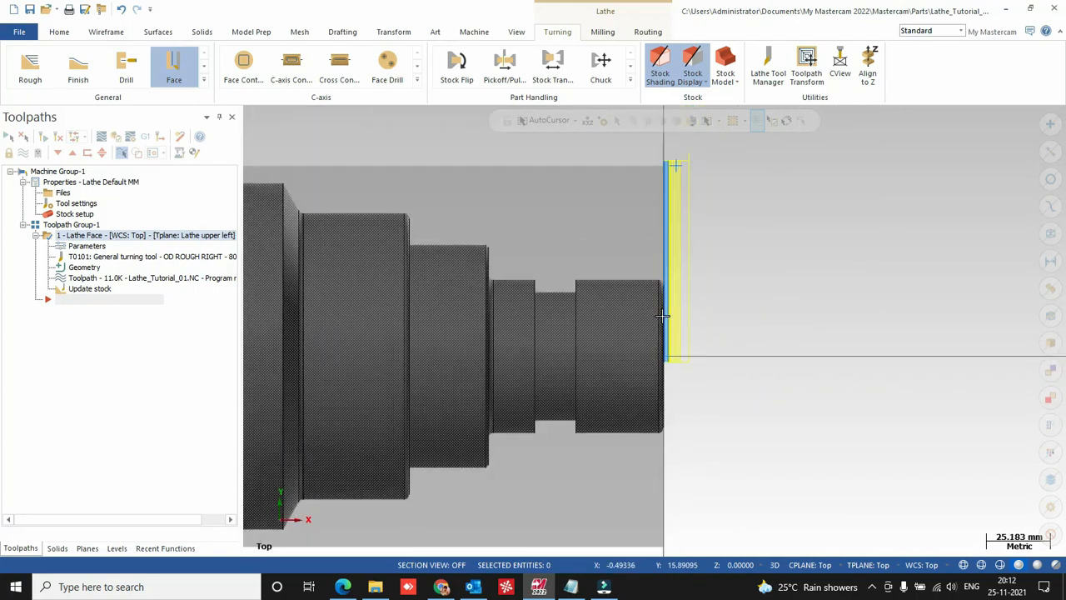
scroll(669, 178, "up", 2)
scroll(691, 156, "up", 3)
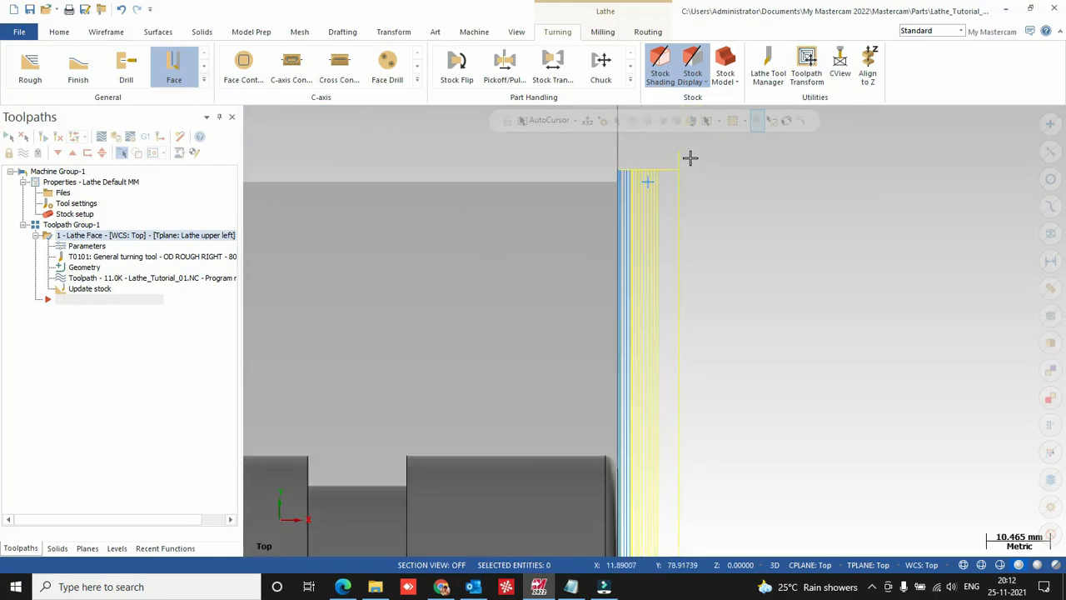
scroll(689, 157, "down", 2)
Review the face operation's toolpath parameters, including its spindle speeds and reference point option.
left_click(60, 32)
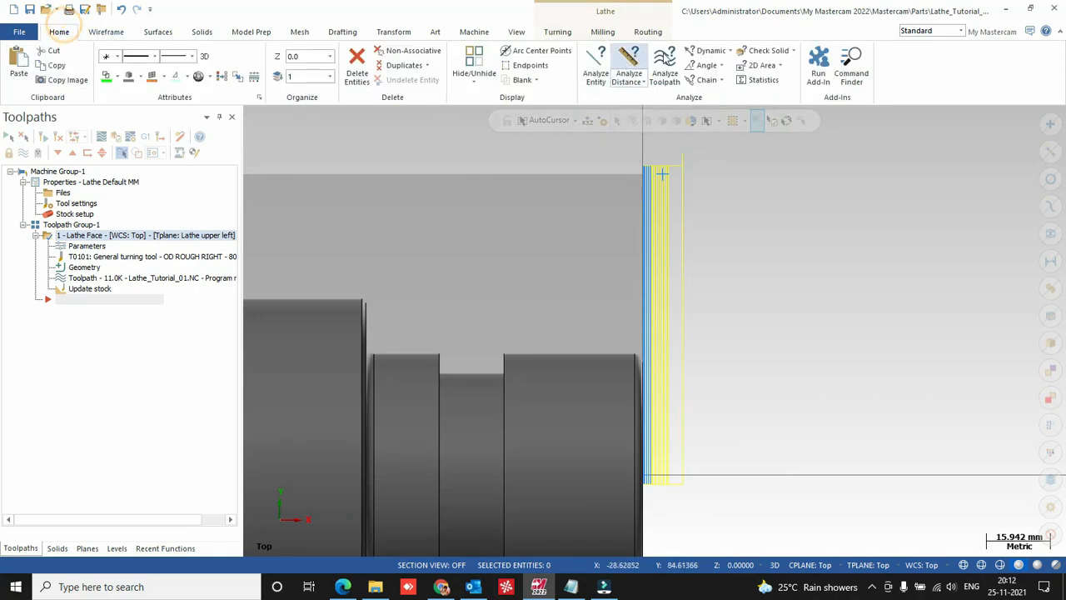
left_click(87, 246)
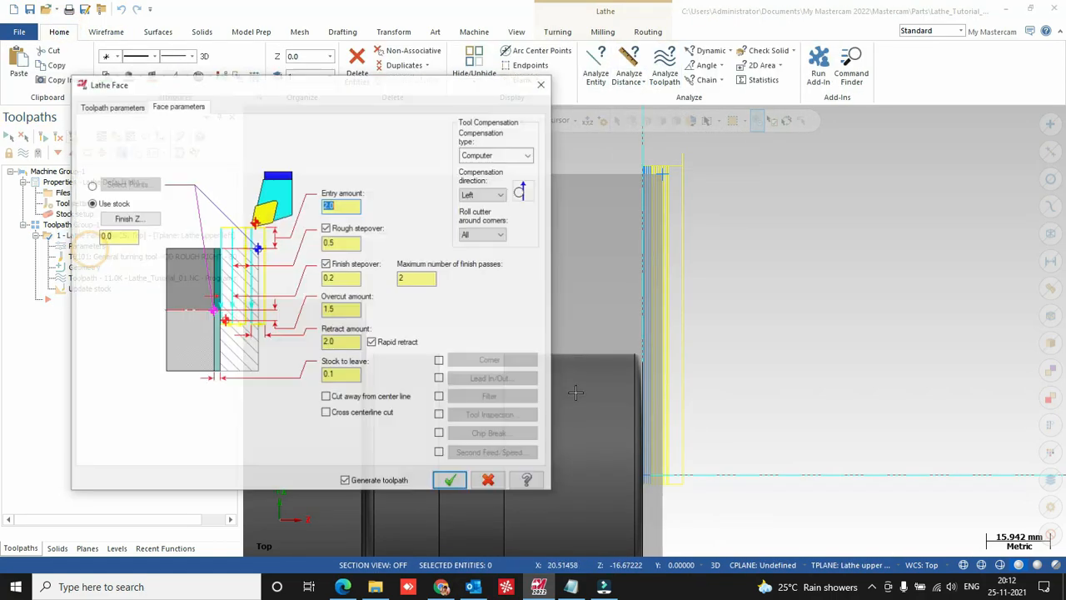
left_click(125, 108)
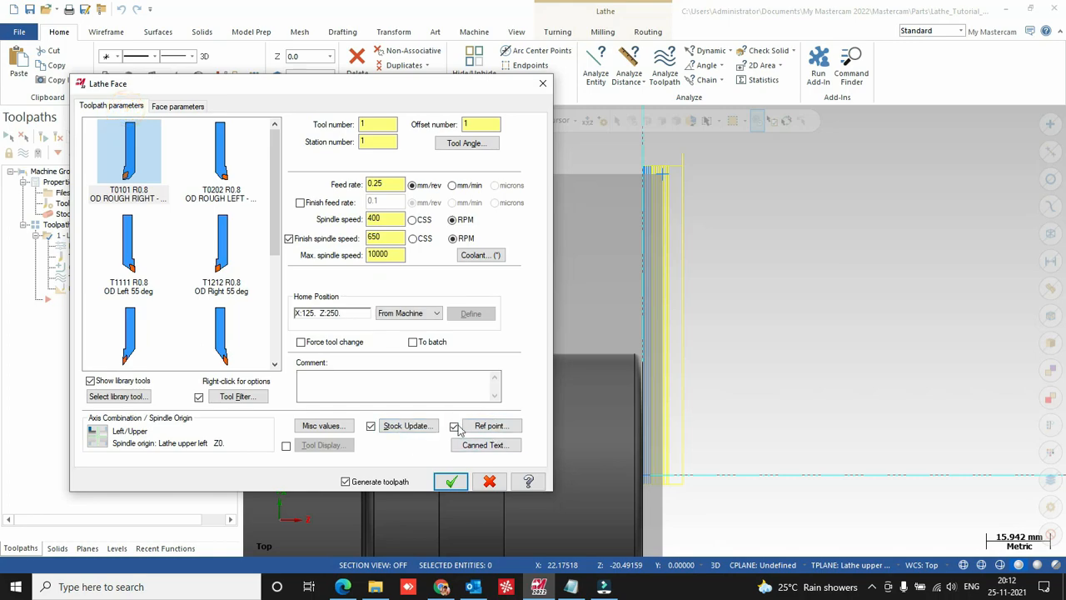
left_click(451, 482)
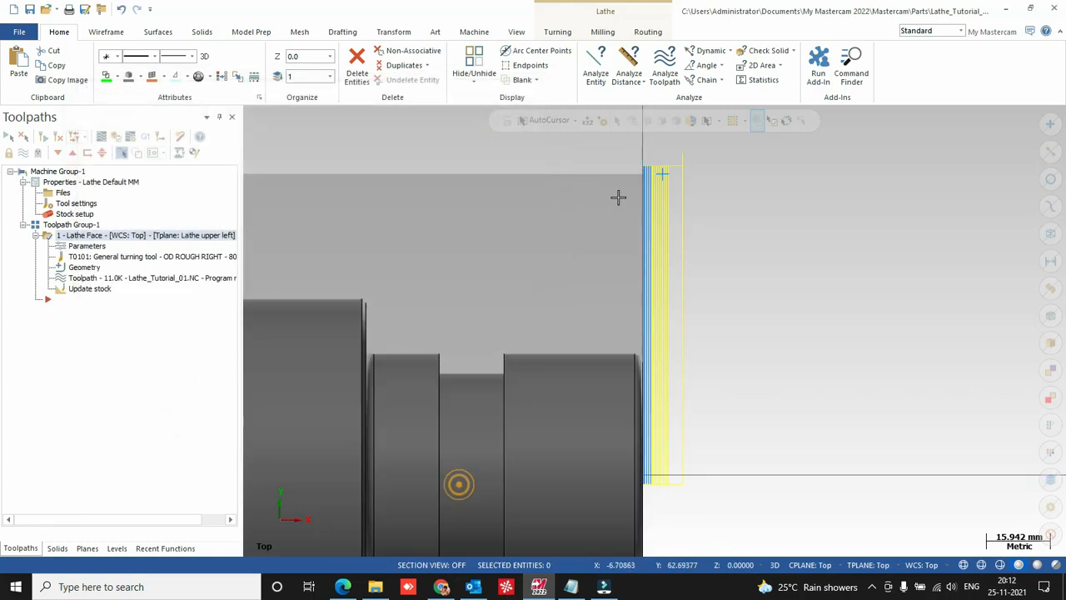
Analyze the facing toolpath to read the tool position on its outermost rapid move.
left_click(664, 65)
scroll(673, 162, "up", 3)
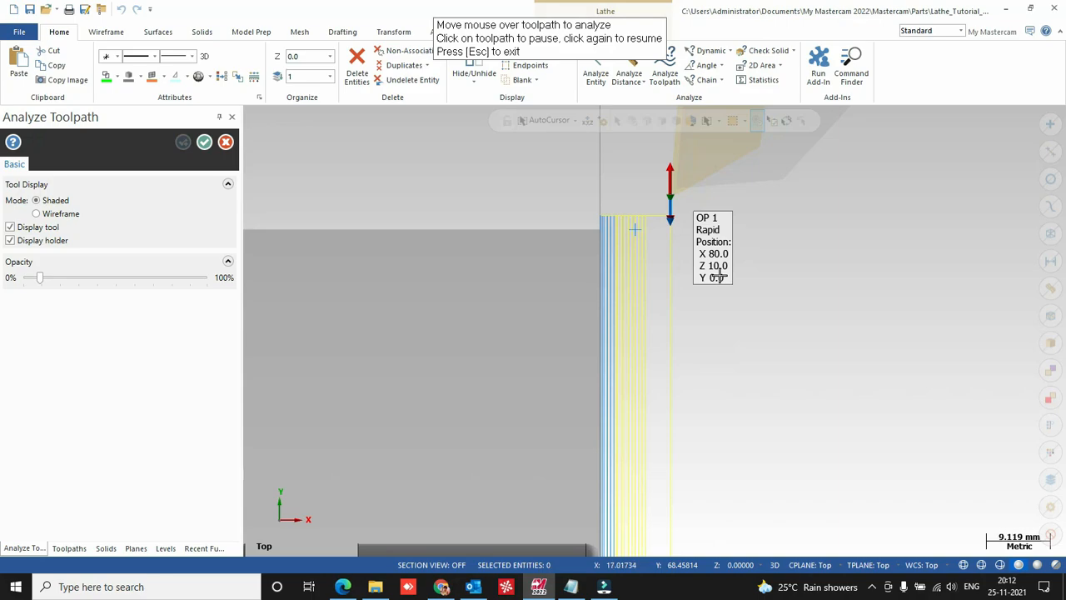
scroll(718, 277, "down", 6)
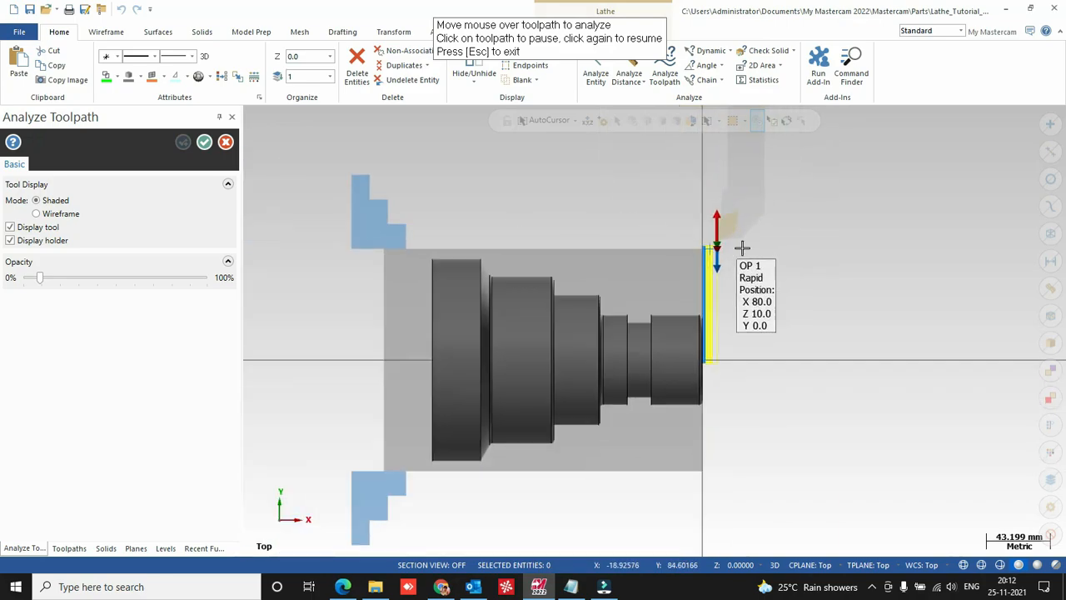
left_click(204, 141)
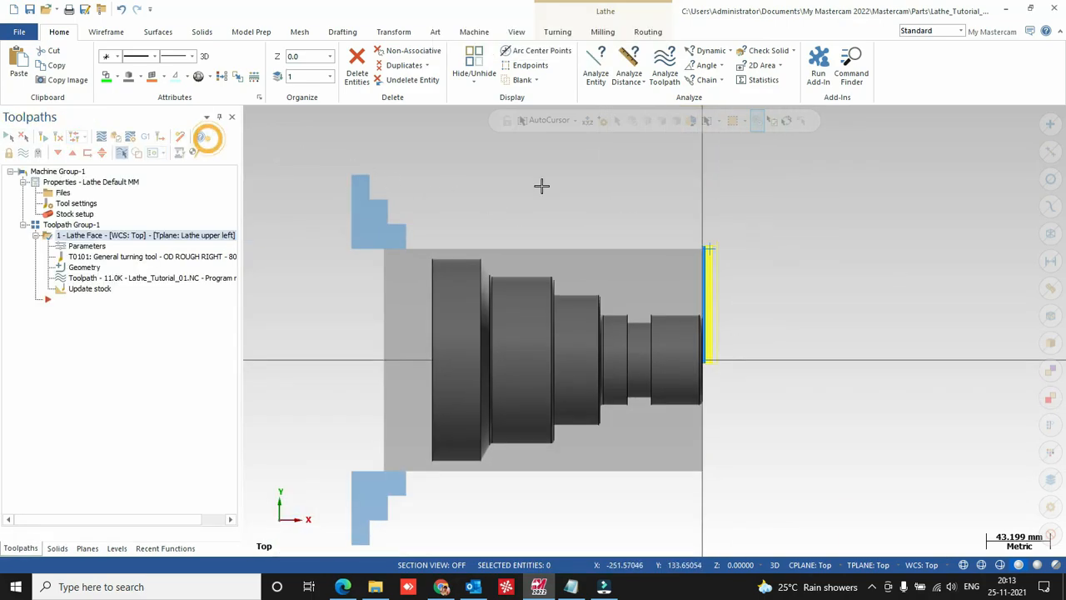
Backplot the face operation from the tool's home position and reduce the playback speed.
scroll(700, 264, "up", 2)
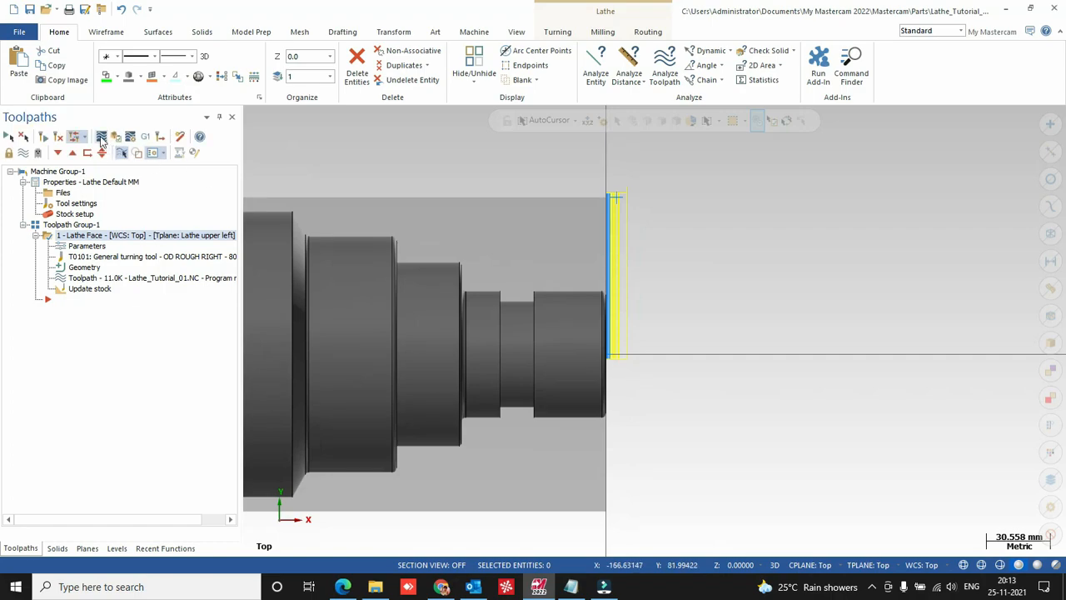
left_click(101, 136)
scroll(630, 252, "down", 3)
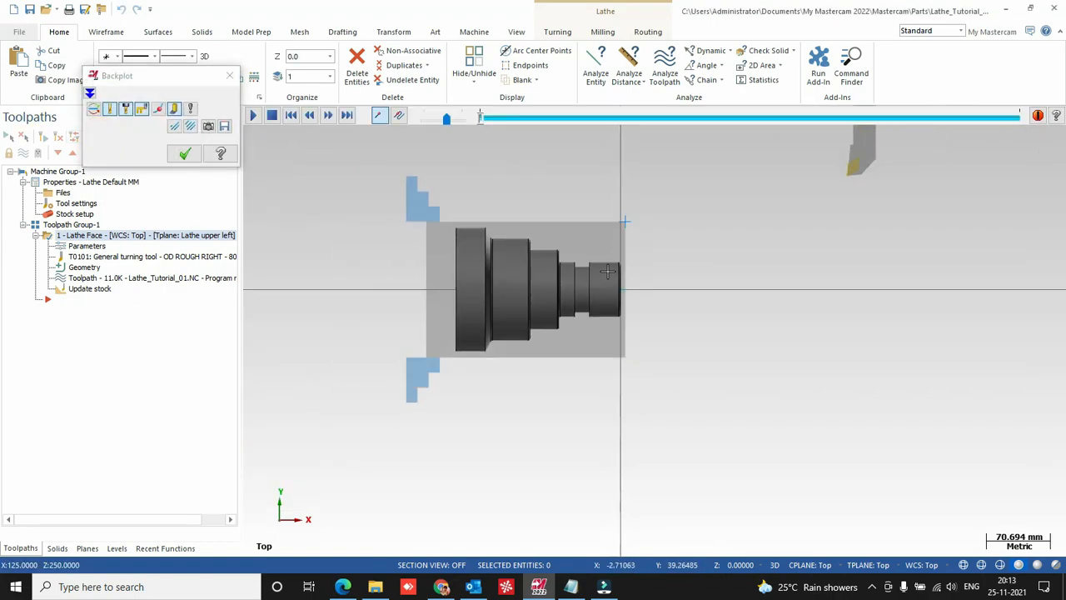
scroll(606, 271, "down", 3)
scroll(750, 216, "up", 5)
scroll(767, 215, "down", 3)
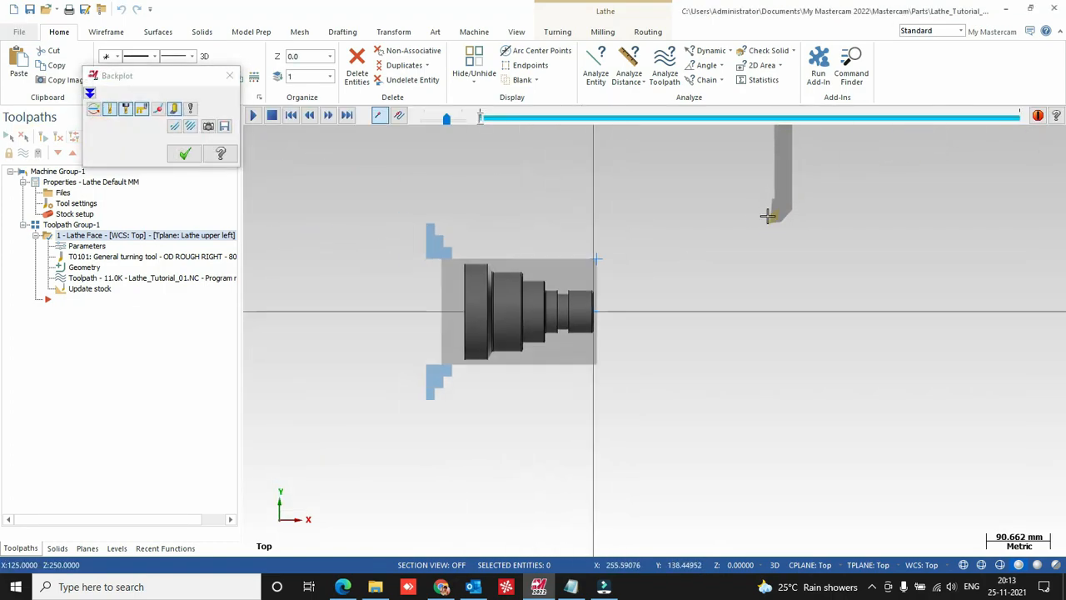
left_click(252, 116)
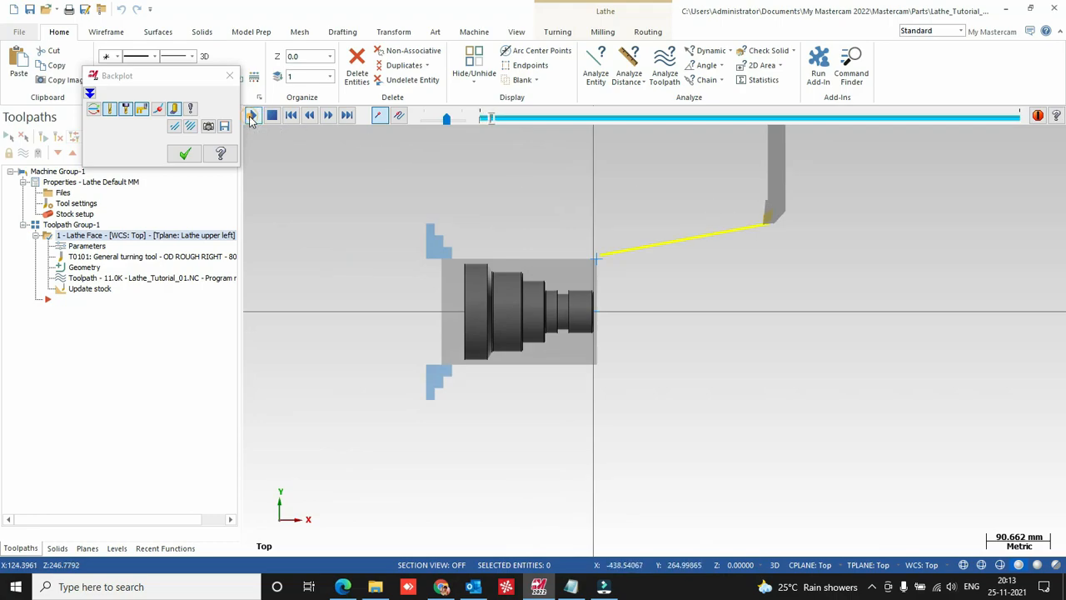
scroll(617, 275, "up", 3)
left_click_drag(446, 119, 433, 120)
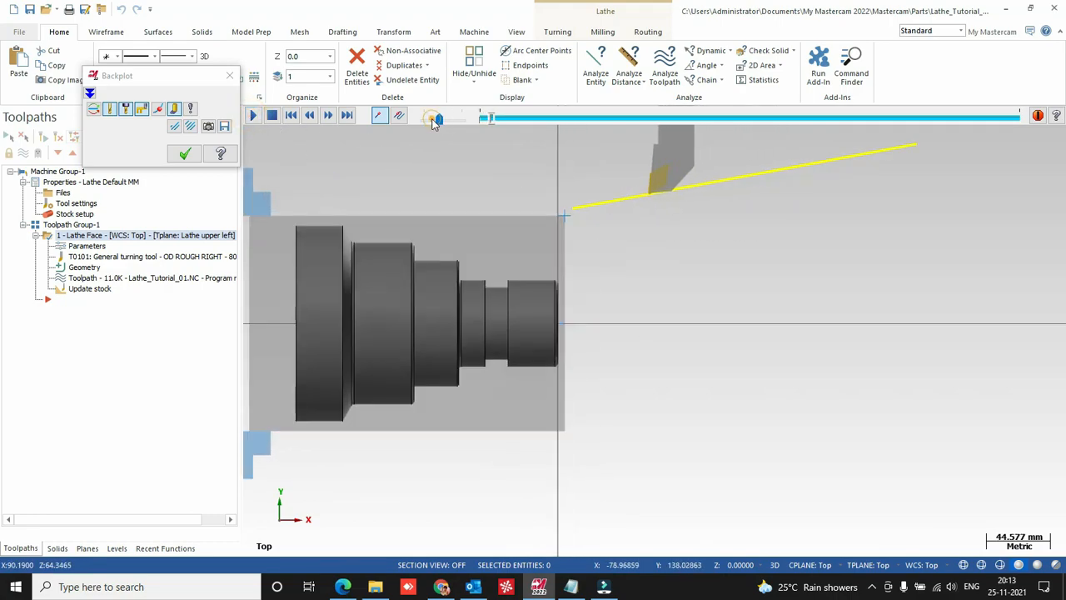
Follow the tool through the rough facing passes, checking the entry above the stock and the overcut past the centerline.
scroll(550, 216, "up", 3)
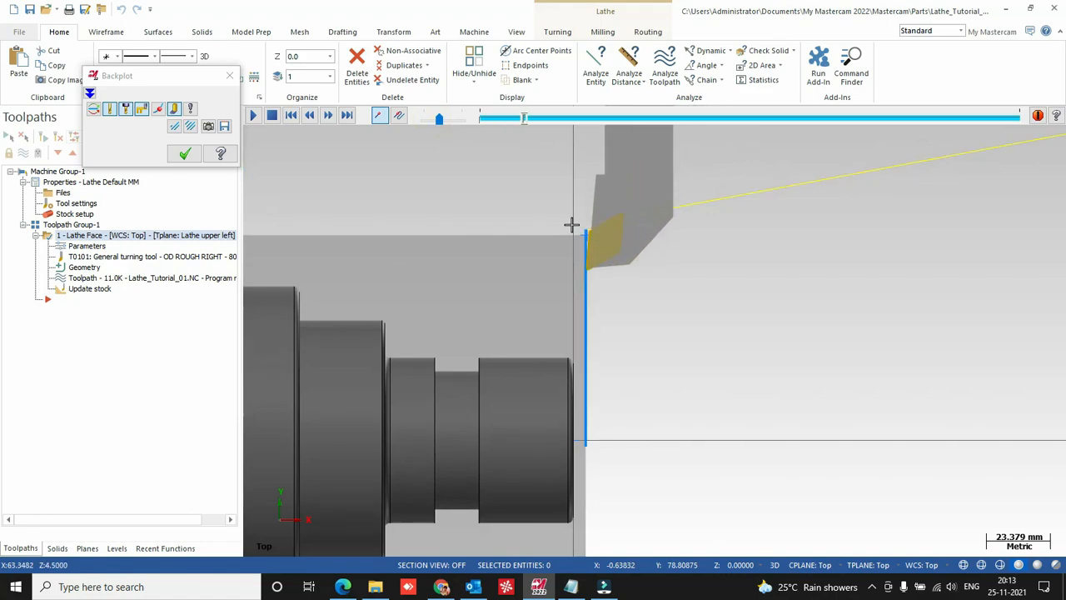
scroll(588, 437, "up", 2)
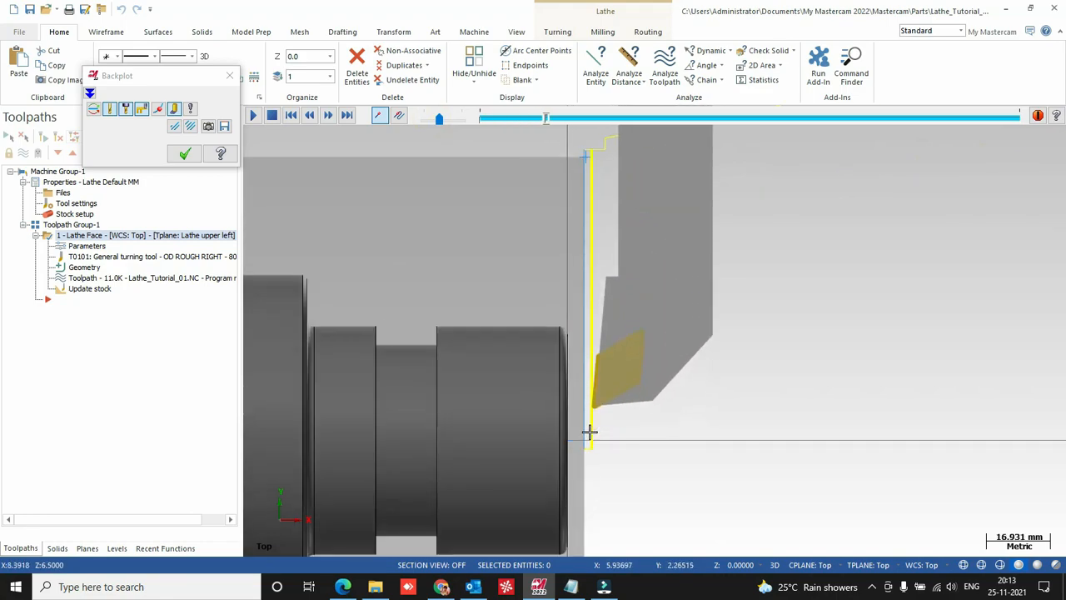
scroll(589, 431, "down", 2)
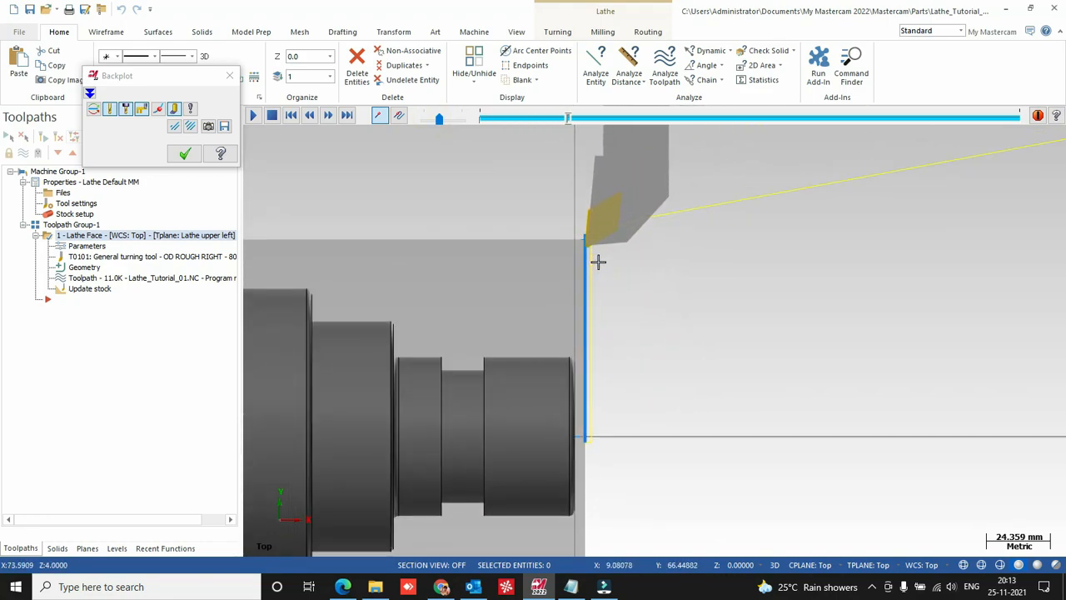
scroll(598, 262, "up", 10)
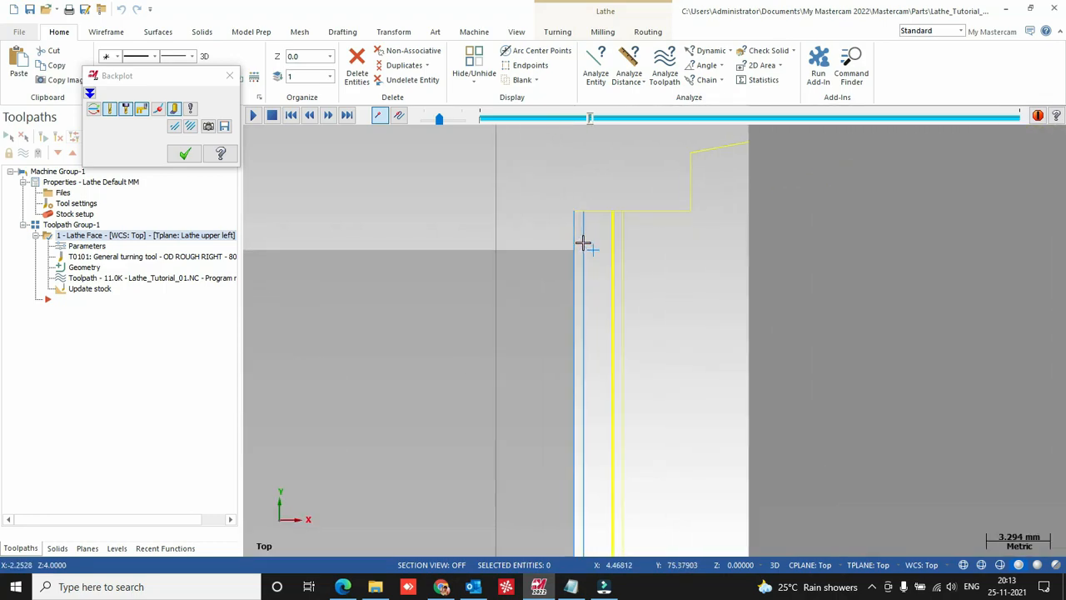
scroll(568, 214, "down", 2)
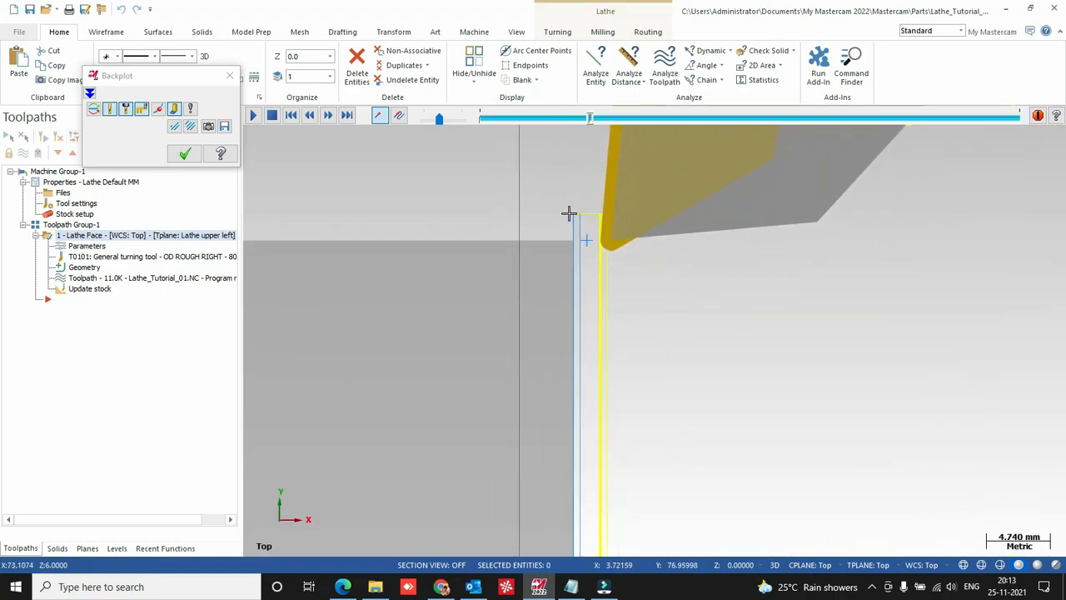
scroll(569, 214, "down", 5)
scroll(616, 391, "down", 2)
scroll(636, 393, "up", 3)
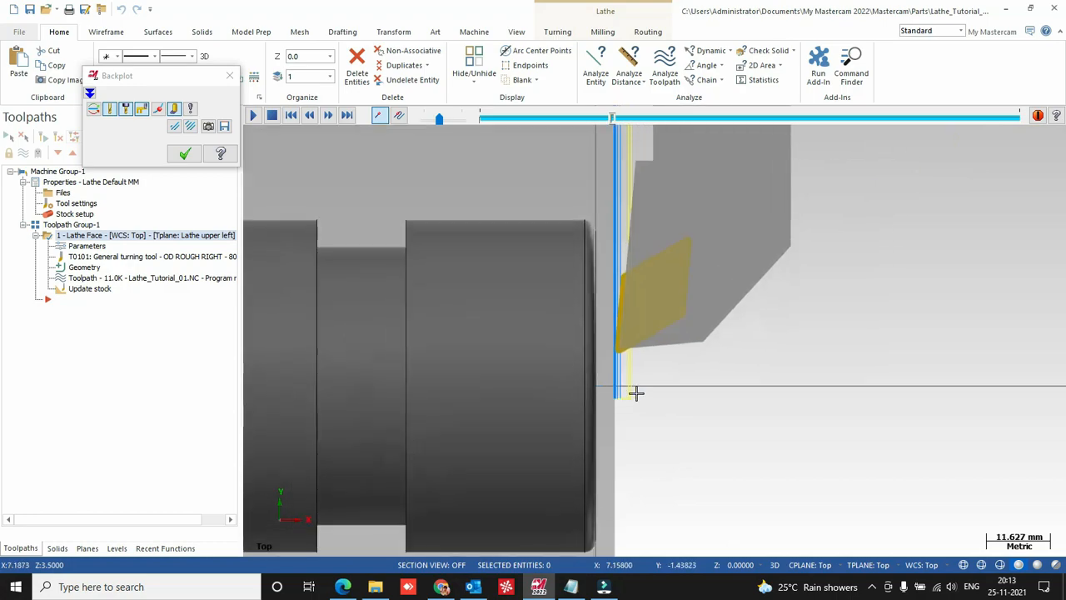
scroll(636, 393, "up", 7)
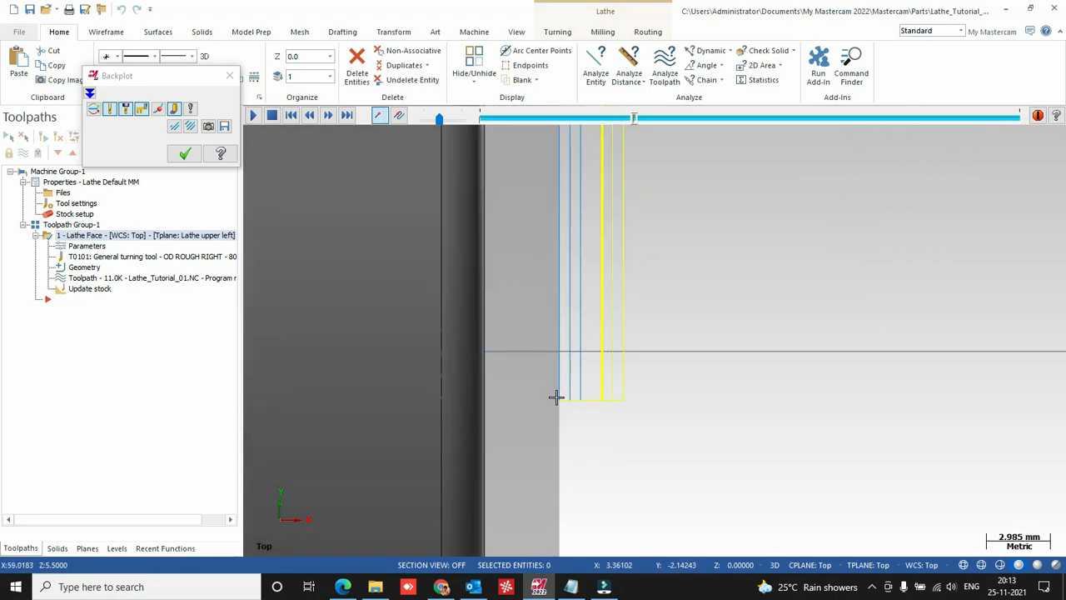
scroll(638, 386, "down", 8)
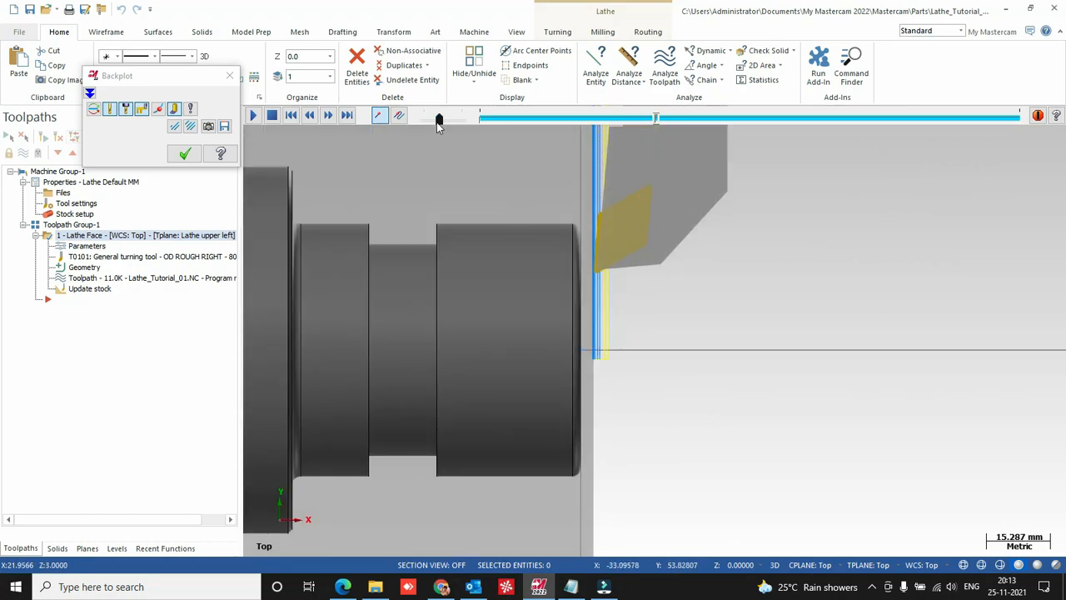
Slow the backplot further, follow the remaining facing passes near the part face, and close the backplot.
left_click_drag(439, 122, 428, 119)
scroll(605, 393, "up", 2)
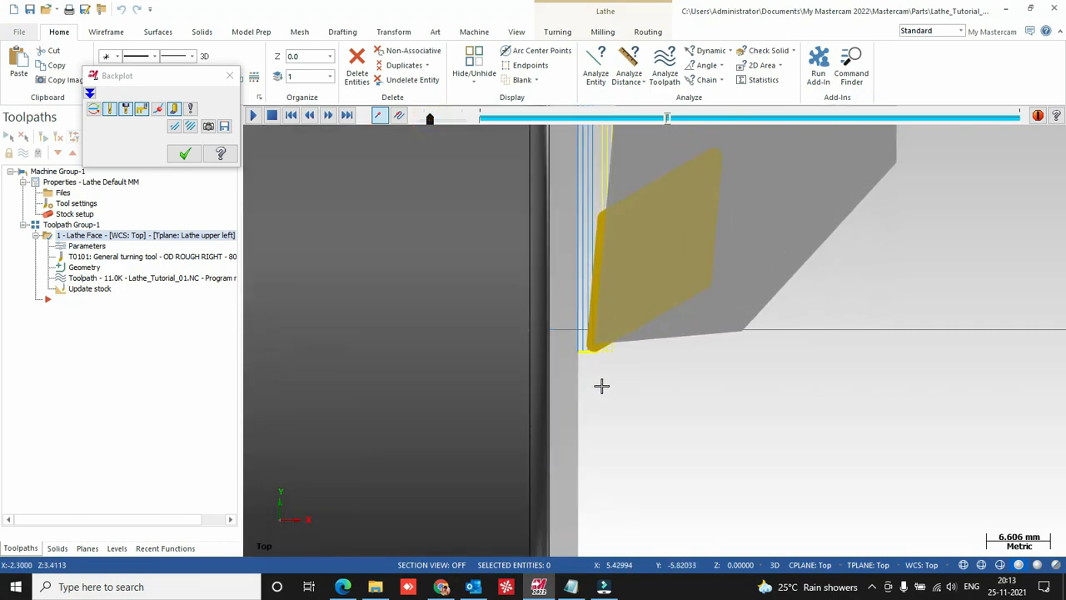
scroll(602, 385, "down", 5)
scroll(599, 383, "up", 5)
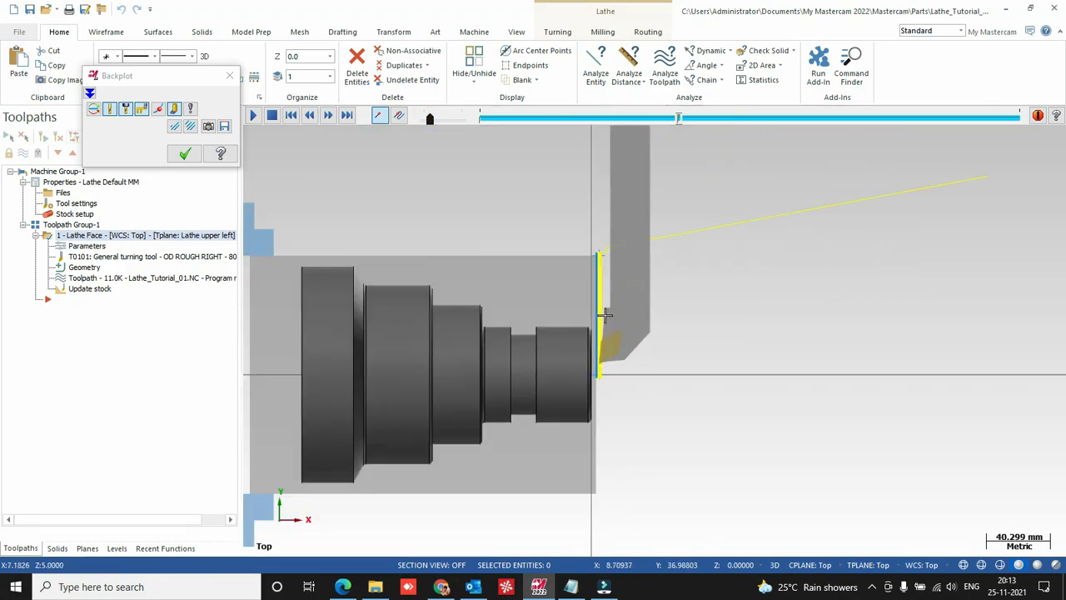
scroll(583, 442, "up", 4)
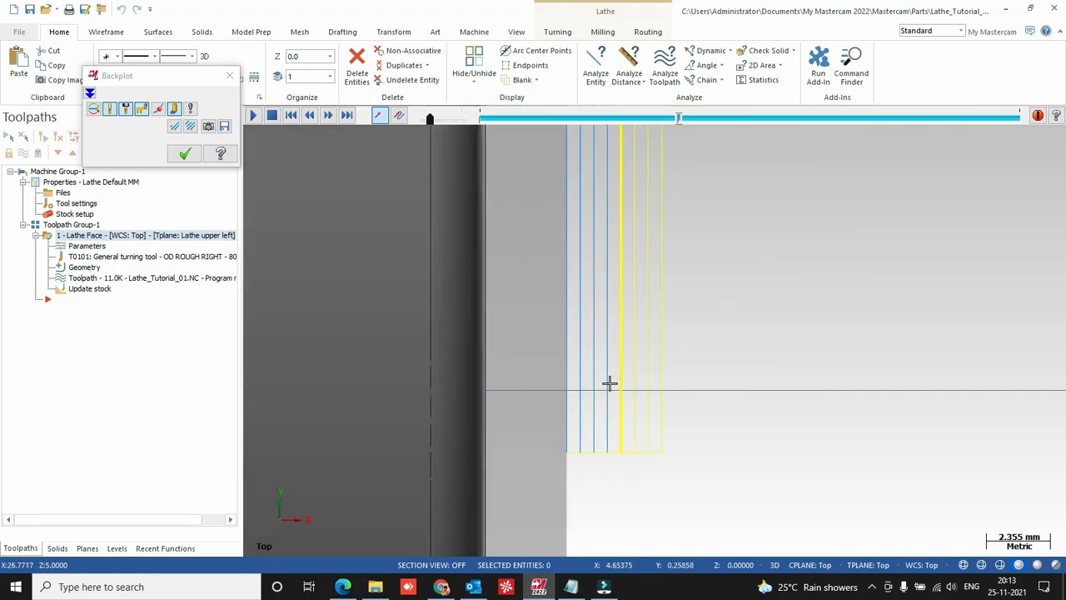
scroll(574, 374, "down", 6)
scroll(583, 359, "down", 5)
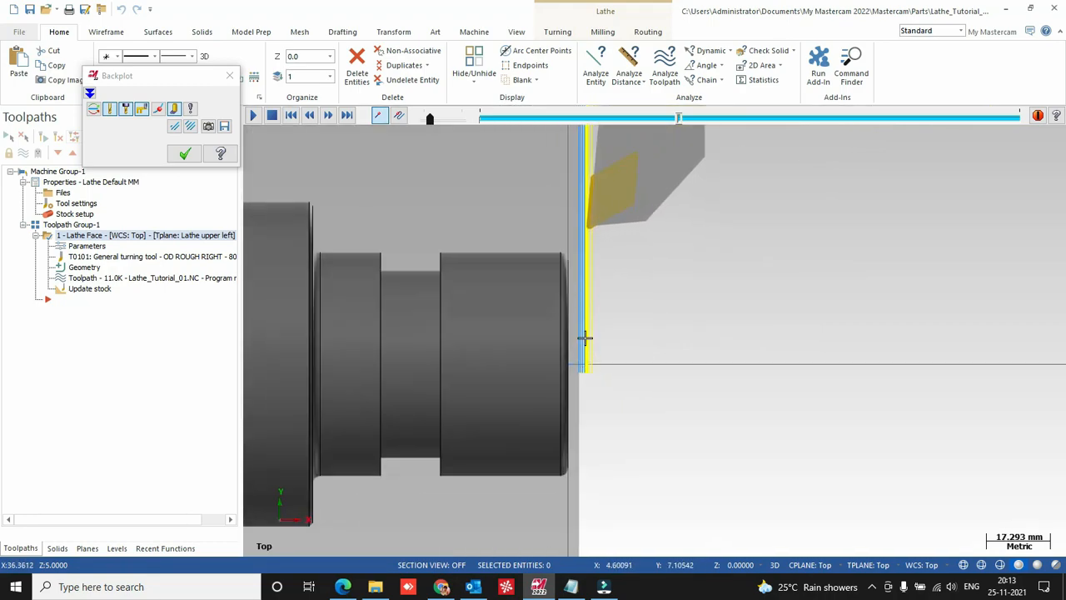
left_click(185, 153)
scroll(522, 222, "down", 3)
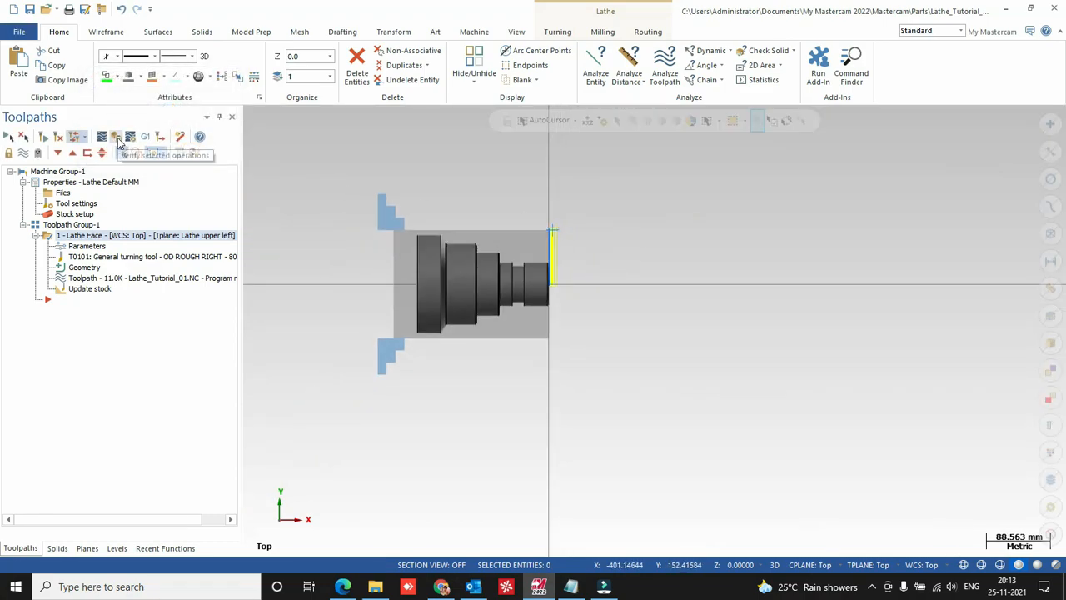
Open the face operation in the Verify simulator, tilt the stock and chuck into a 3D view, and slow the simulation speed.
left_click(118, 140)
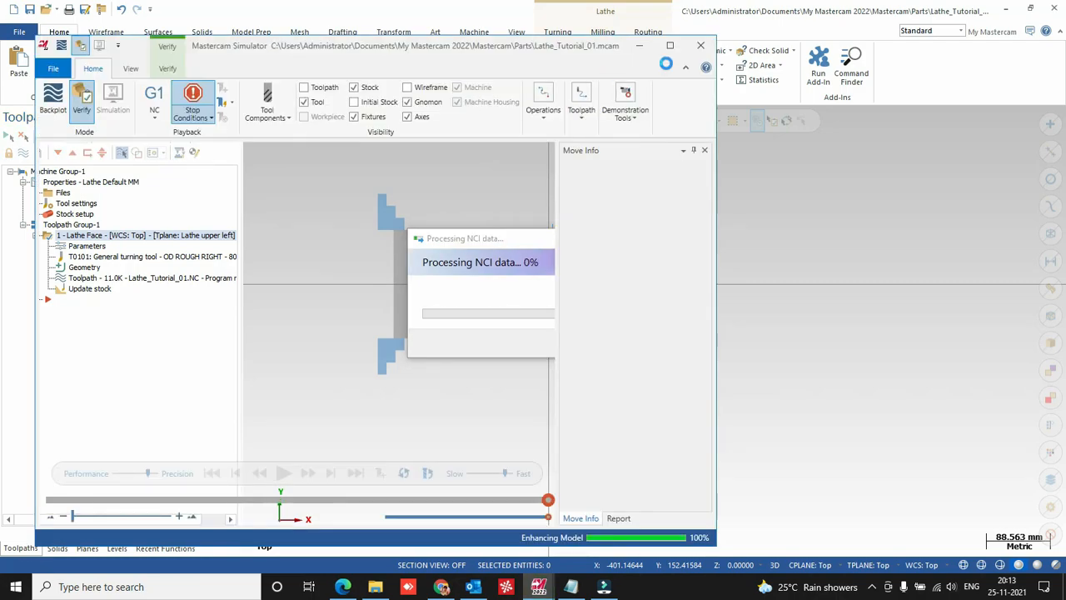
scroll(177, 279, "up", 6)
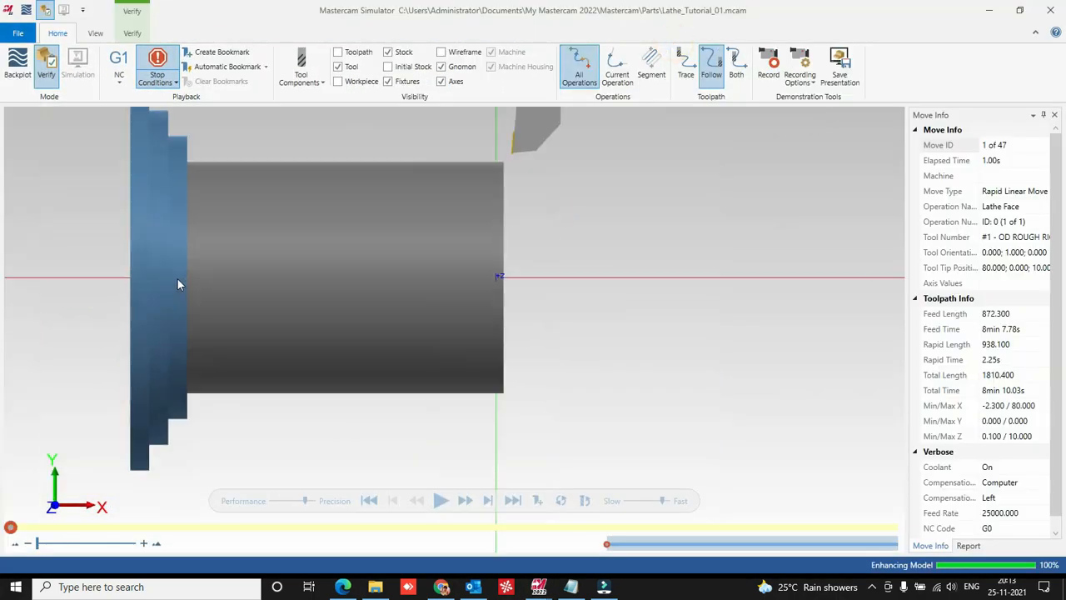
scroll(375, 274, "down", 4)
middle_click_drag(395, 266, 375, 219)
scroll(337, 210, "up", 4)
scroll(374, 220, "down", 5)
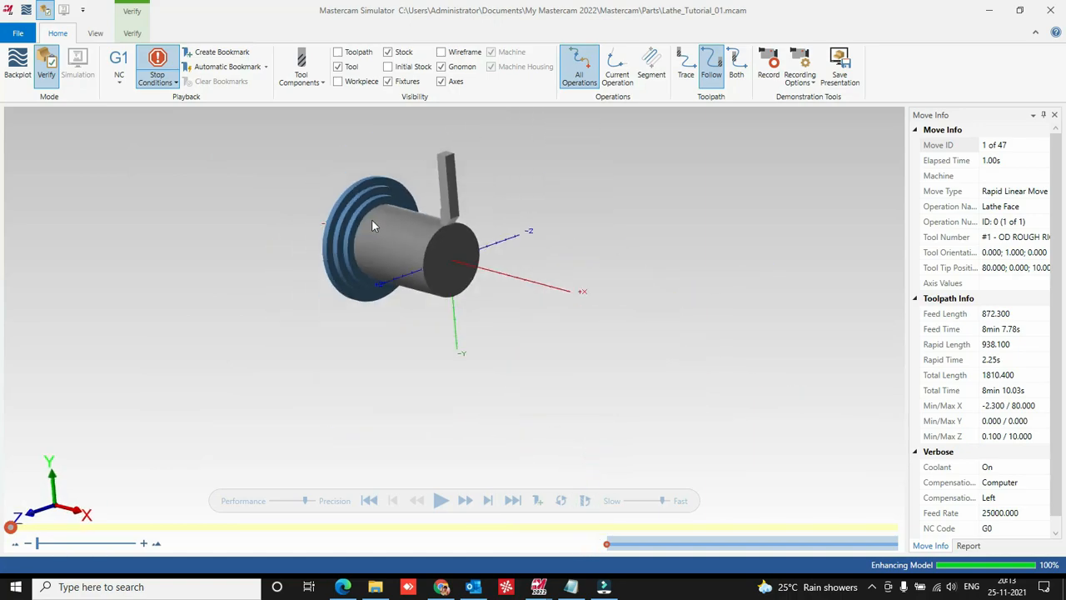
scroll(375, 220, "up", 4)
left_click_drag(630, 501, 636, 501)
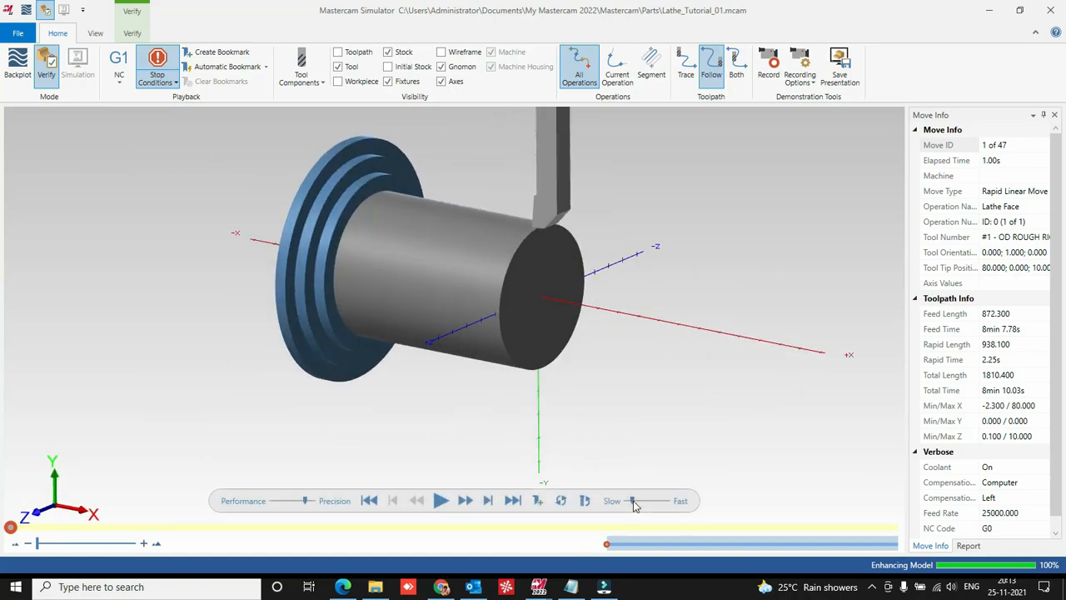
Run the facing simulation through to its end and inspect the machined front face of the stock.
left_click(445, 502)
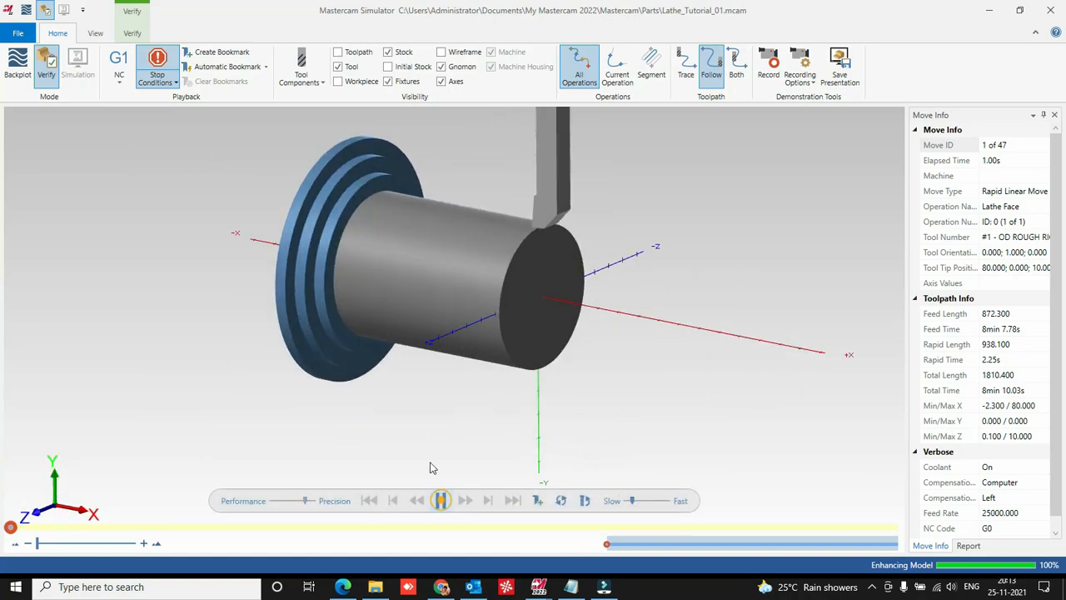
scroll(525, 287, "up", 2)
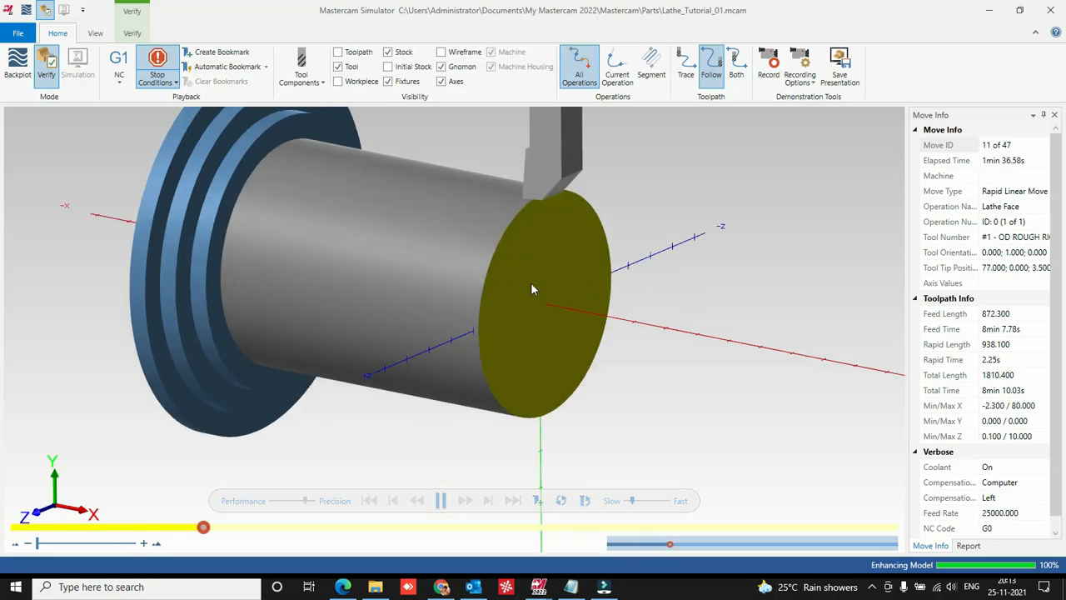
scroll(530, 283, "down", 2)
scroll(528, 285, "up", 3)
scroll(524, 291, "down", 2)
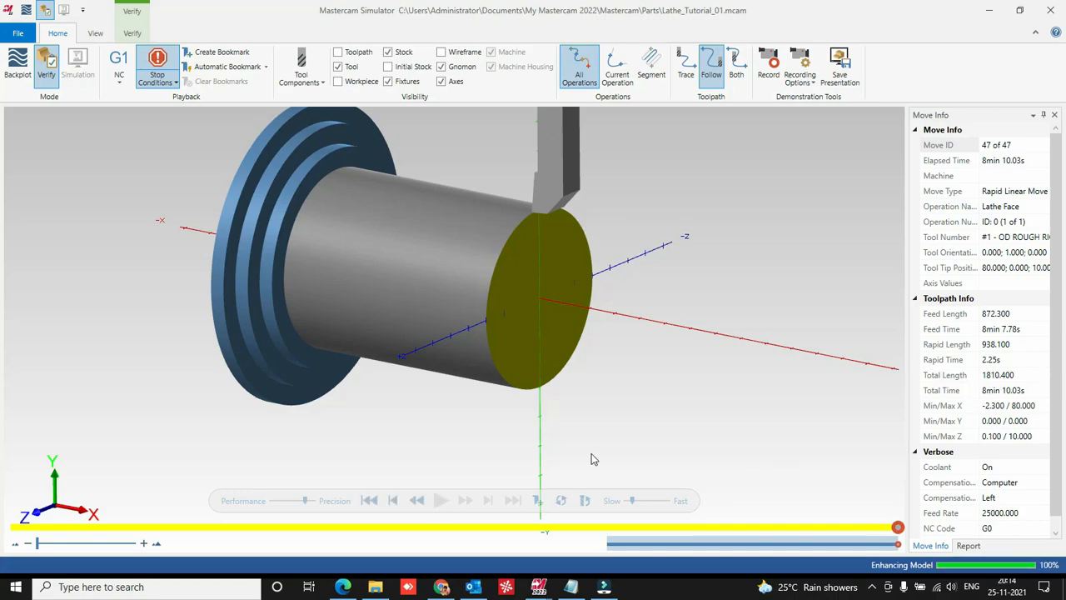
scroll(577, 272, "up", 1)
scroll(572, 259, "down", 3)
mouse_move(572, 259)
middle_mouse_down()
mouse_move(581, 256)
mouse_move(569, 258)
middle_mouse_up()
Minimise the simulator window and return the part in Mastercam to the Top view.
left_click(989, 11)
right_click(503, 198)
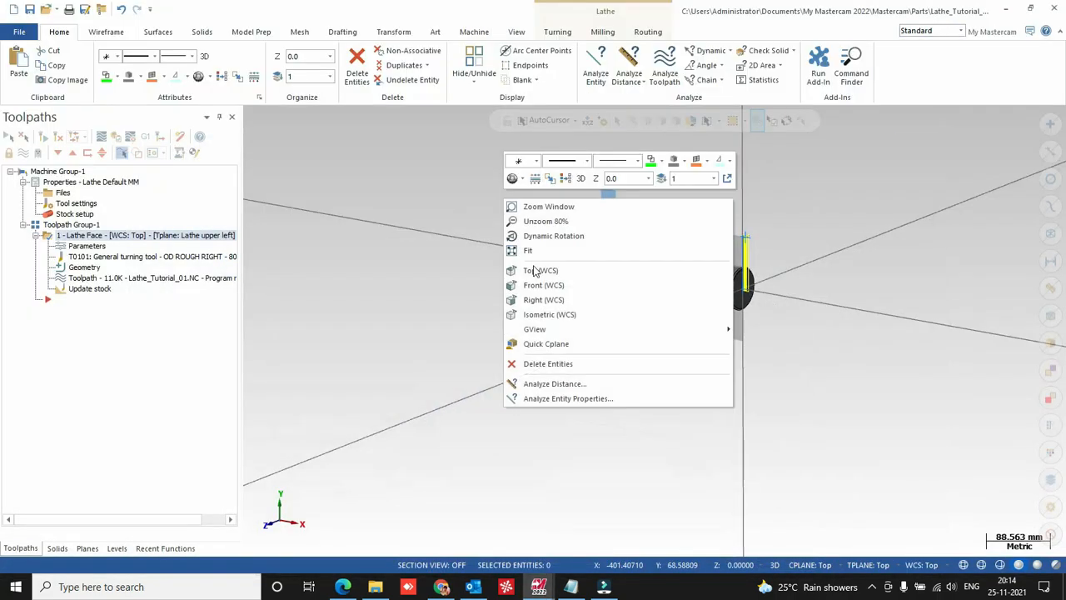
left_click(533, 270)
scroll(612, 265, "up", 5)
scroll(642, 260, "down", 2)
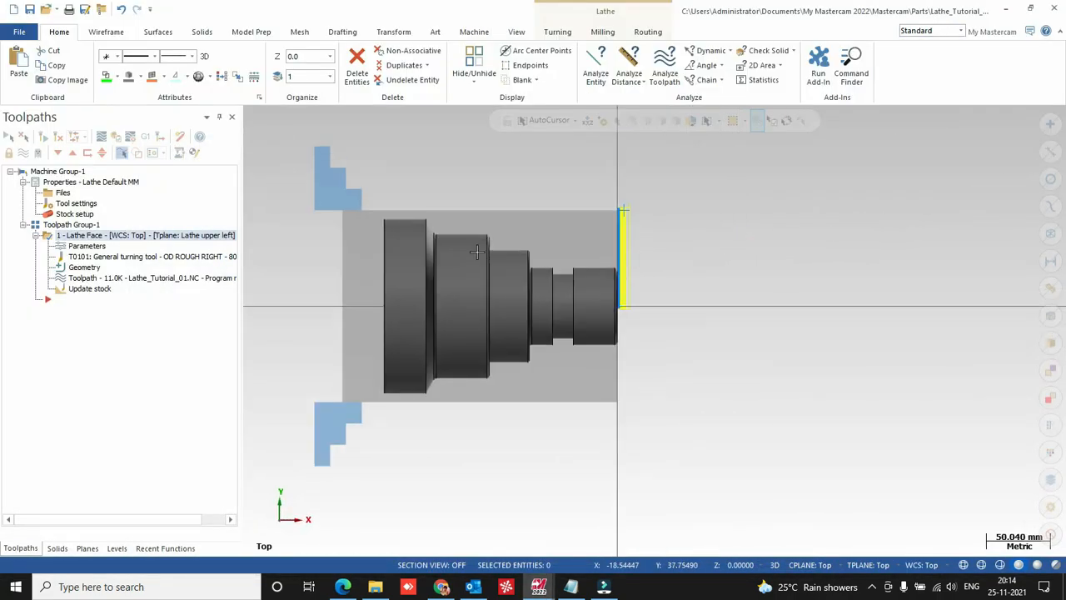
Post the face operation and save the NC program as Test in the Lathe NC folder.
left_click(155, 140)
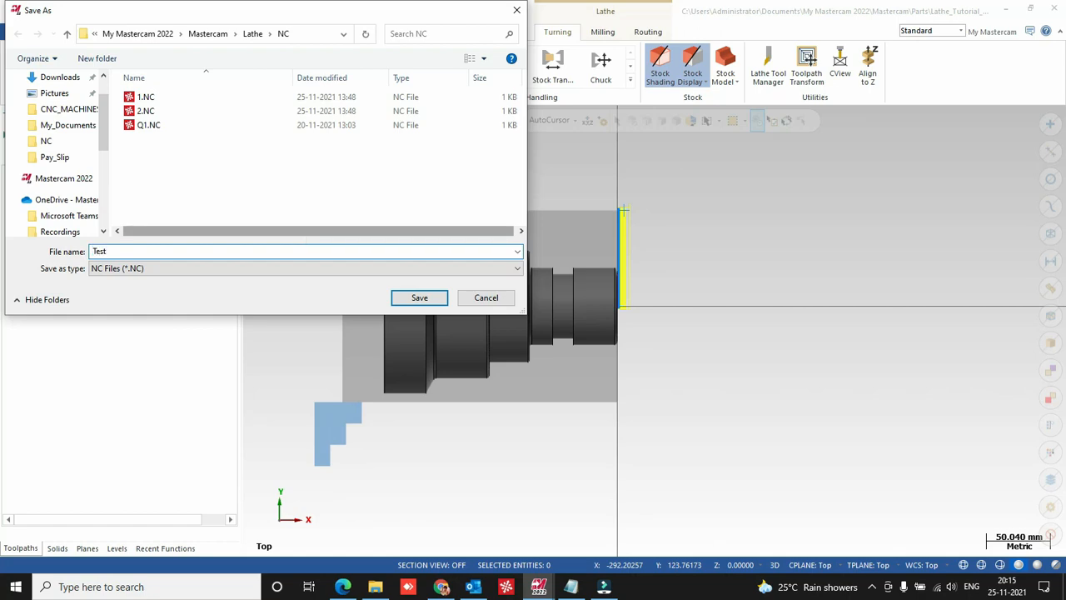
left_click(418, 299)
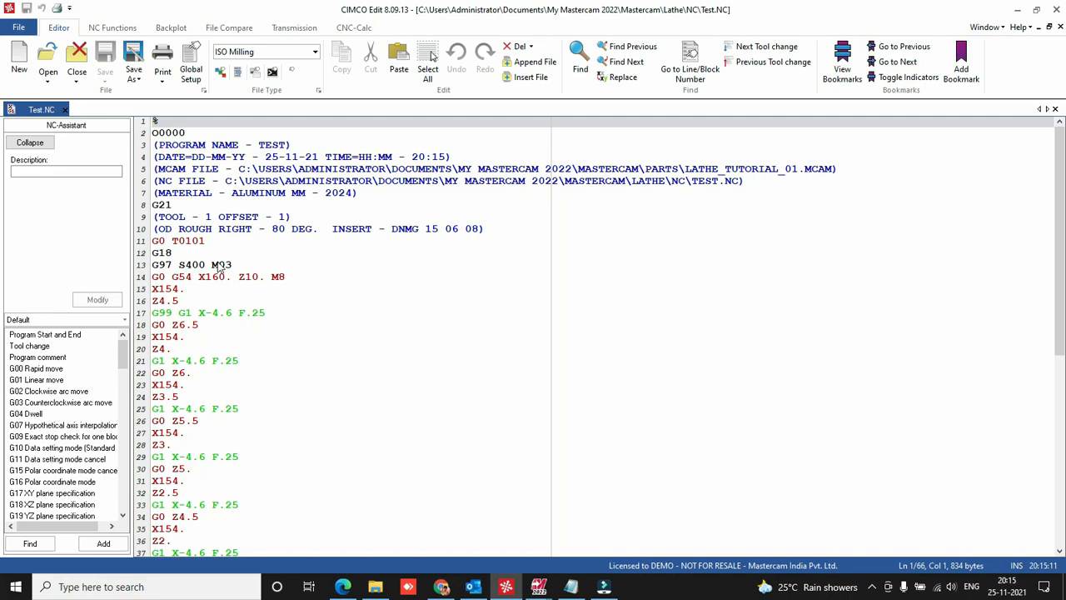
Enlarge the text of the posted Test.NC program and read through its facing moves, spindle speeds and program end.
scroll(213, 264, "down", 5)
scroll(169, 261, "up", 5)
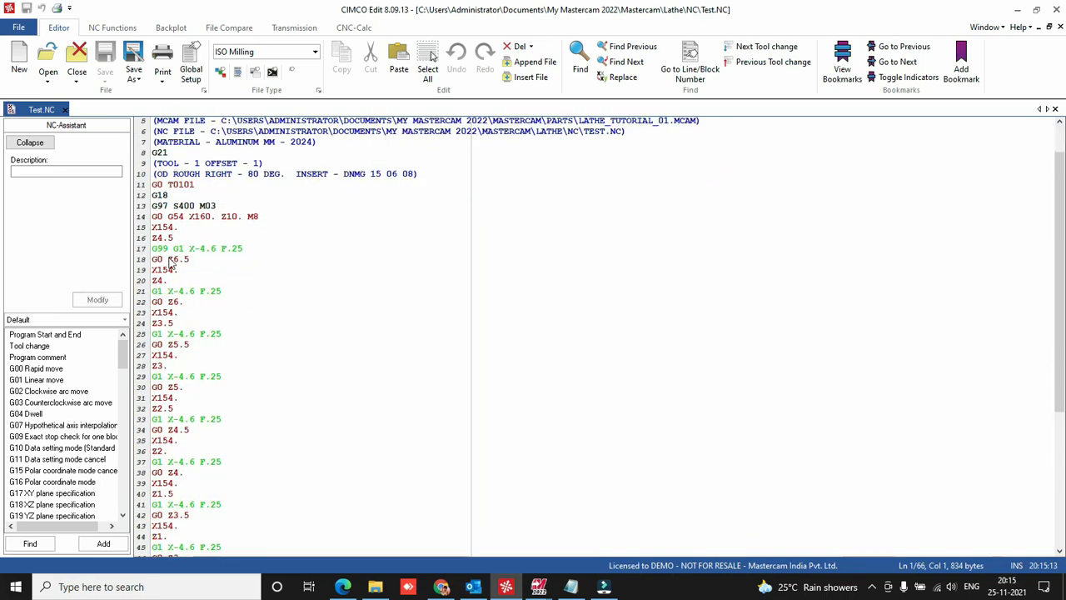
scroll(169, 262, "up", 3, "ctrl")
scroll(170, 261, "up", 1, "ctrl")
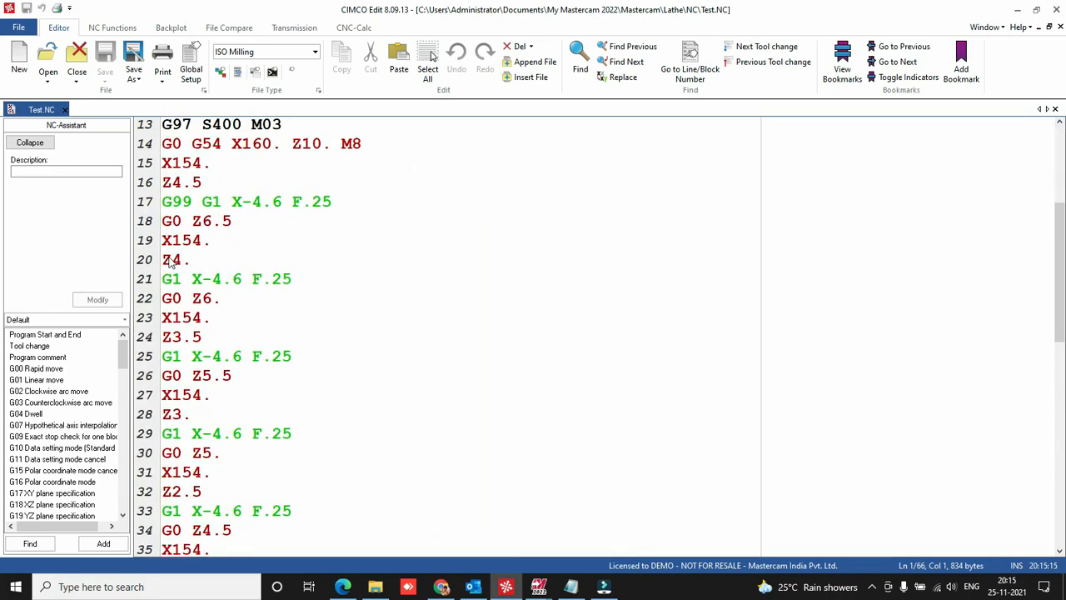
scroll(169, 262, "up", 3)
scroll(169, 262, "down", 14)
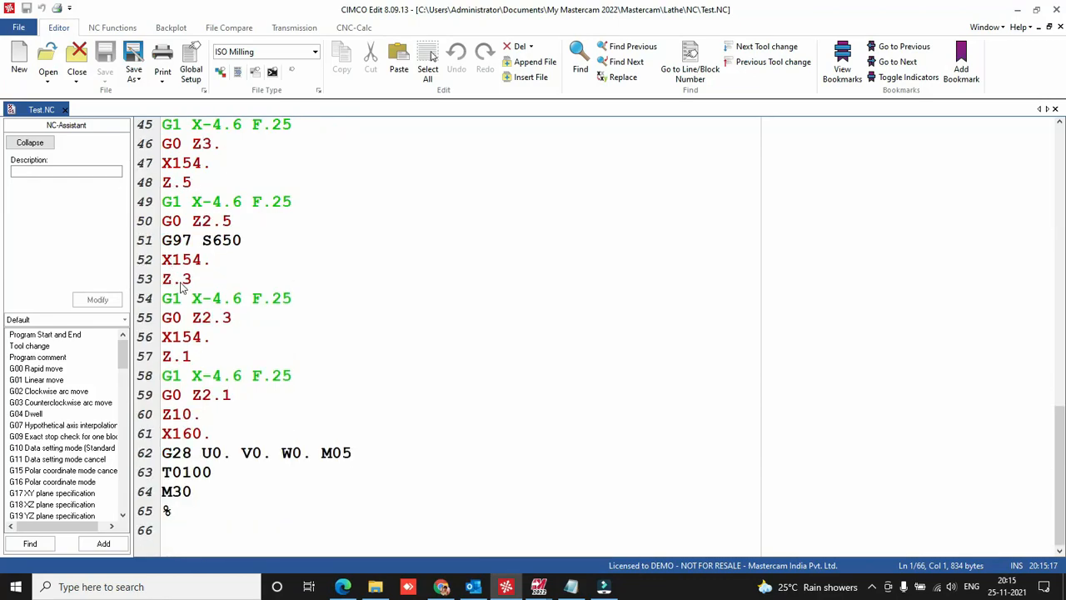
scroll(182, 285, "up", 15)
scroll(212, 325, "down", 7)
scroll(222, 336, "up", 4)
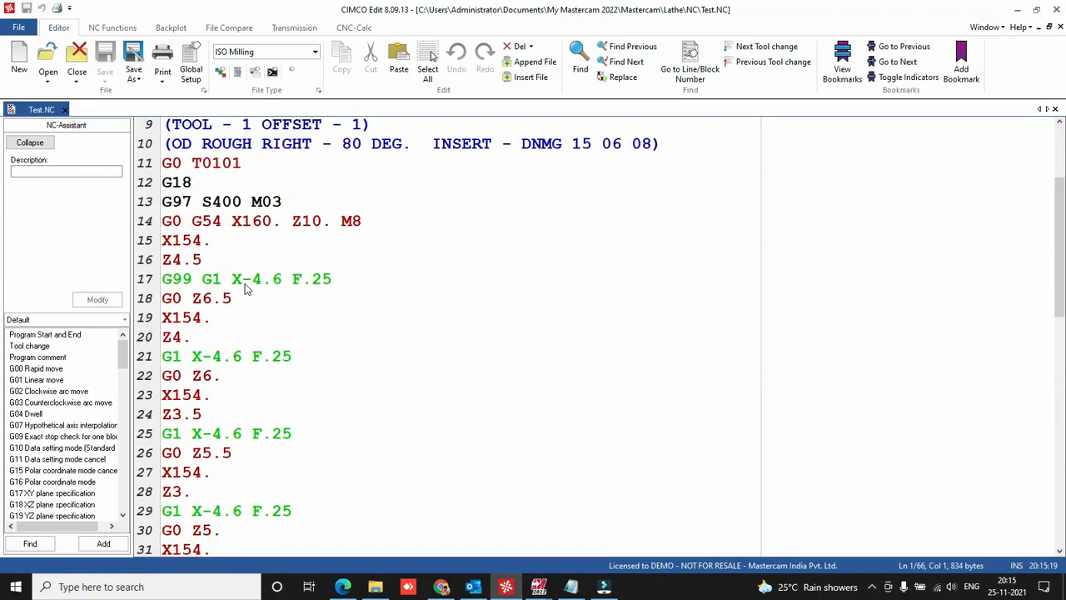
scroll(246, 287, "up", 2)
scroll(244, 287, "down", 3)
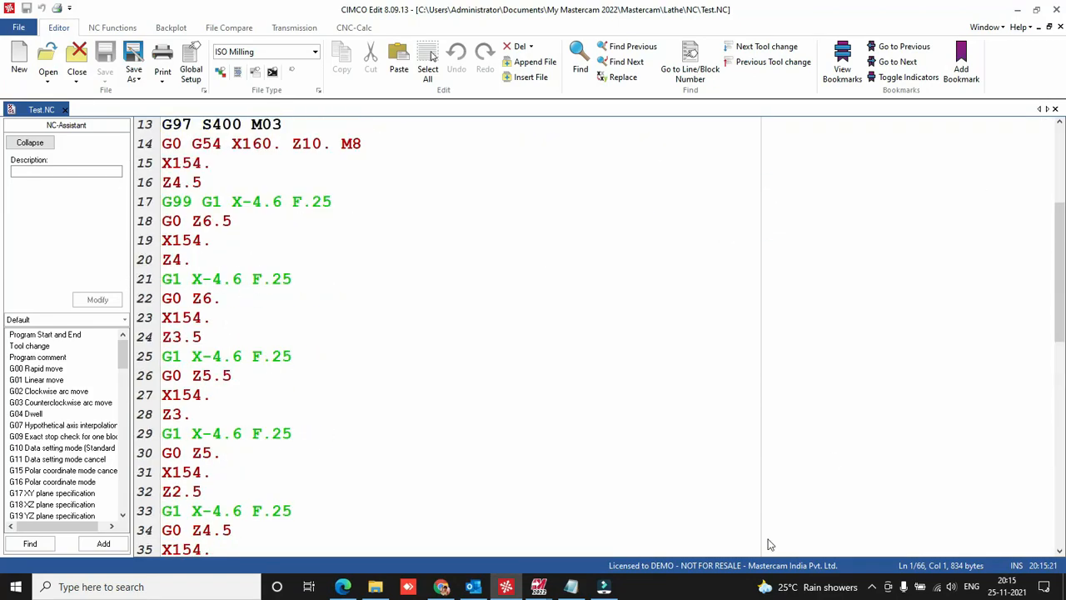
Switch back to Mastercam and hide the face operation's toolpath display.
mouse_move(539, 587)
left_click(508, 544)
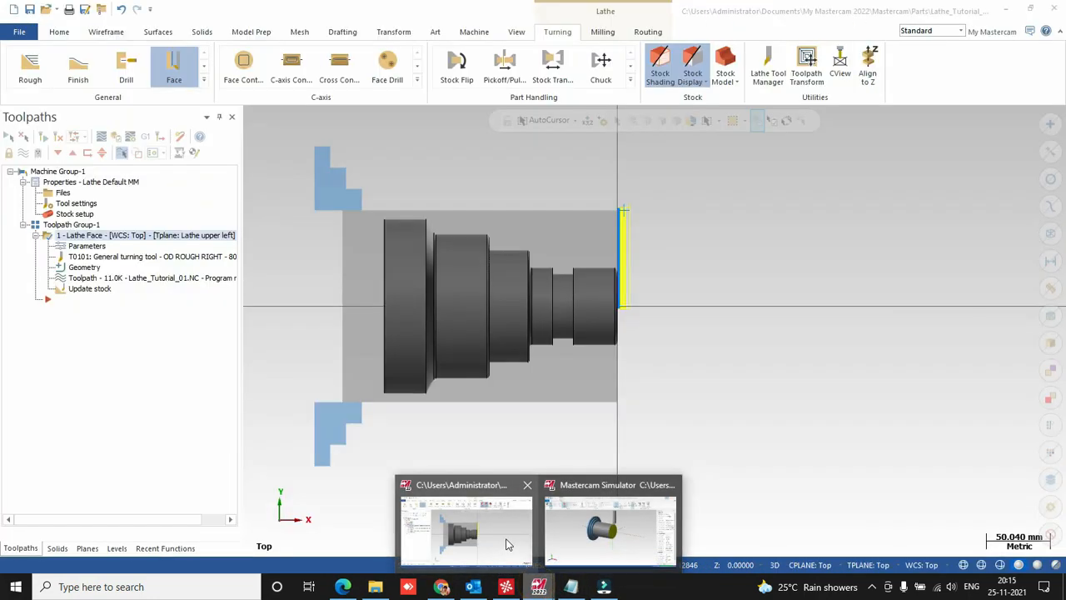
scroll(663, 257, "up", 1)
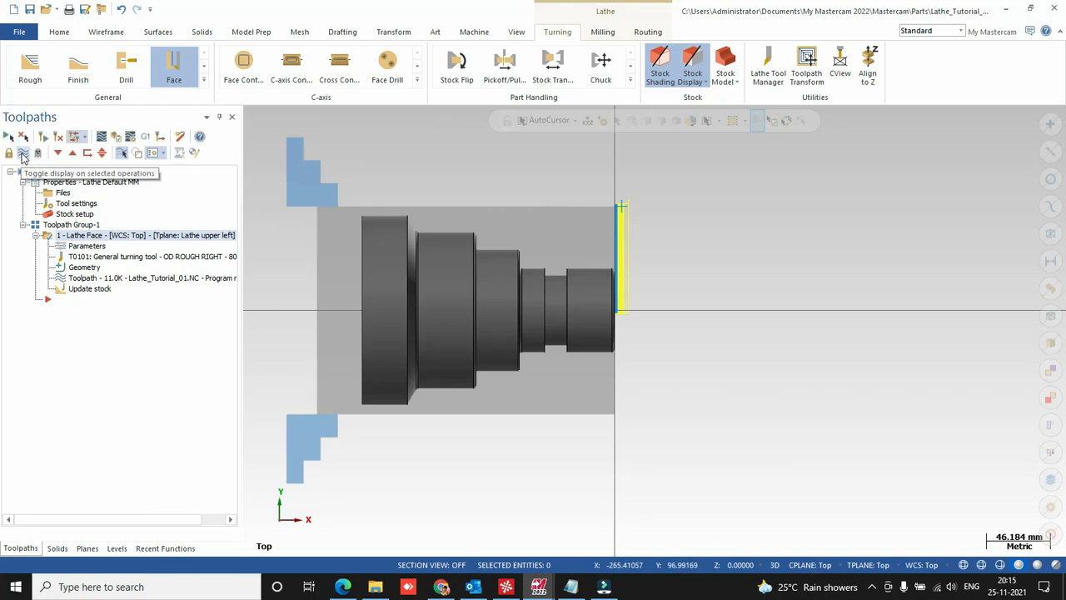
left_click(23, 157)
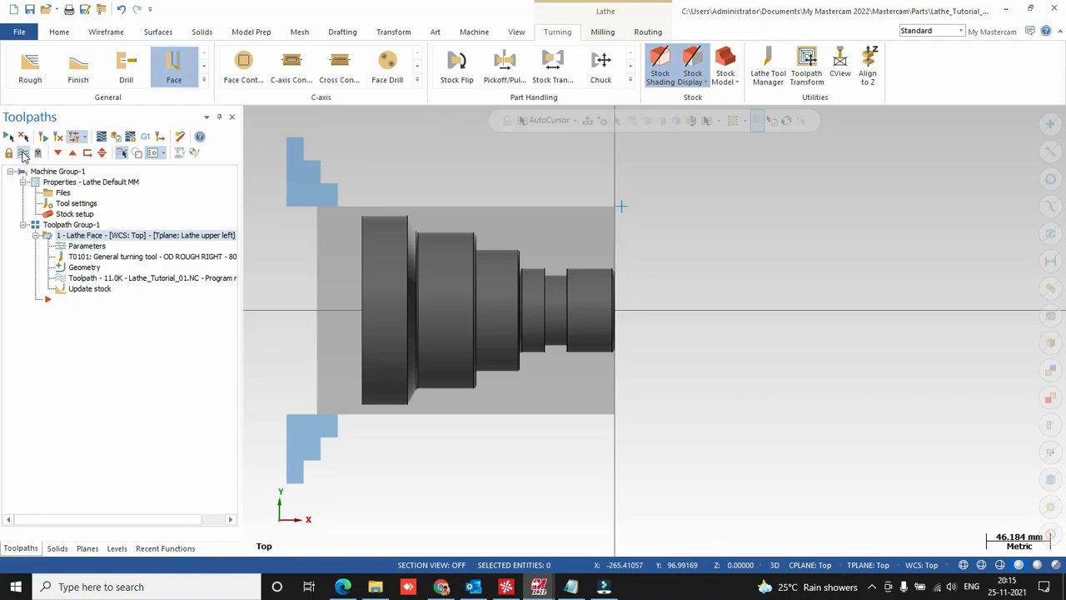
Create a Rough turning operation and chain the part's upper profile from the front corner to the largest diameter at the rear.
left_click(31, 77)
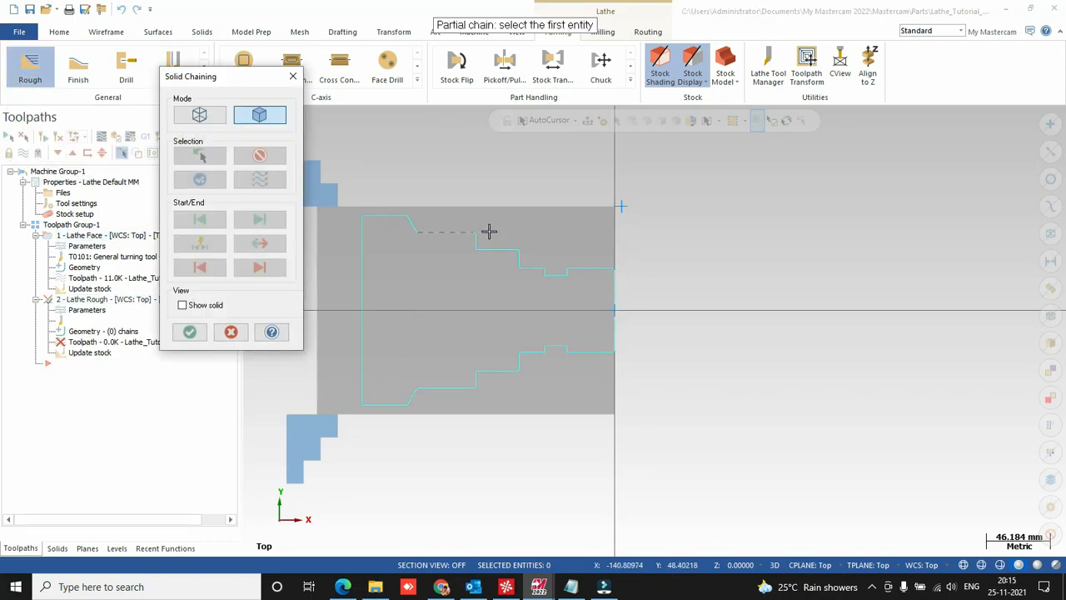
scroll(603, 289, "up", 2)
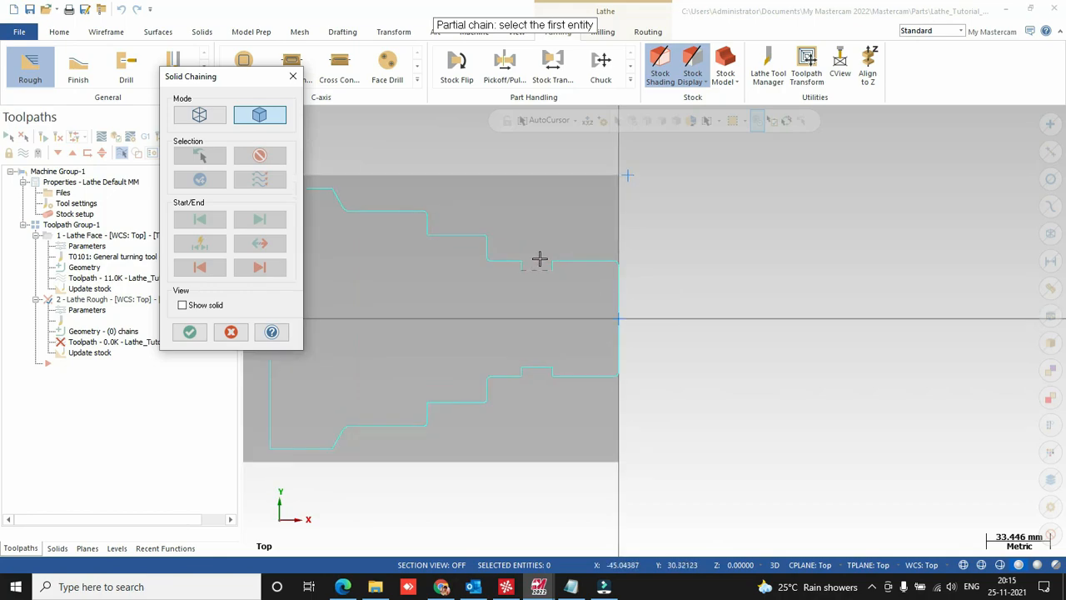
scroll(616, 265, "down", 2)
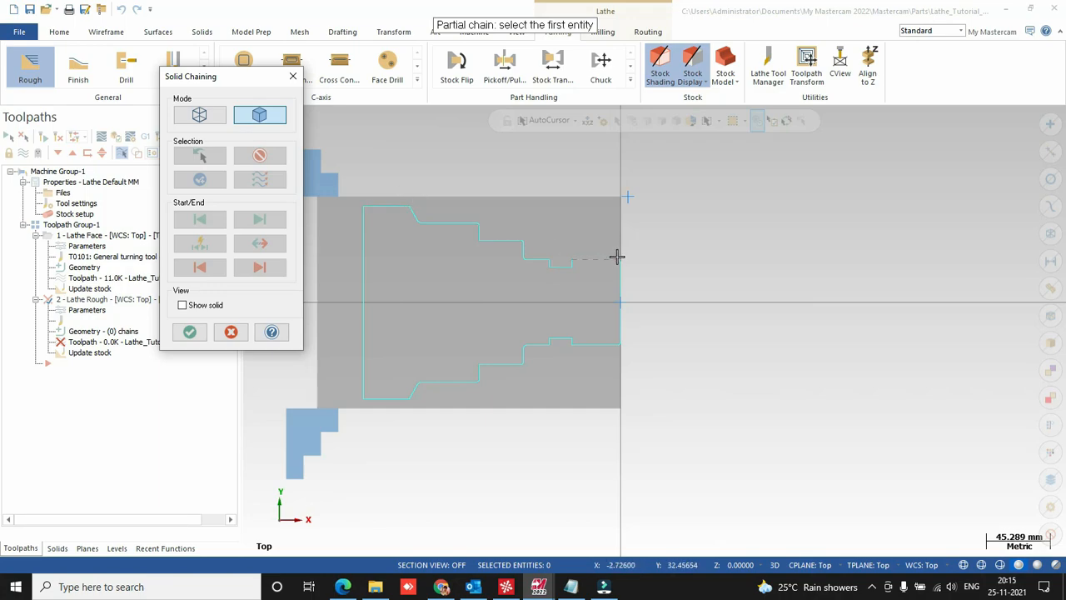
left_click(119, 33)
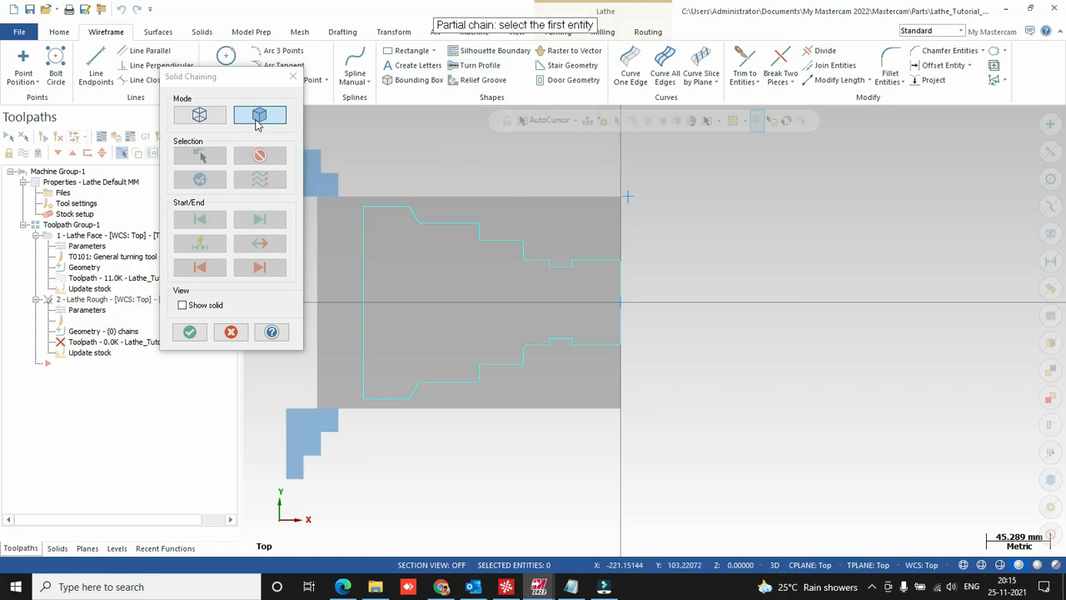
scroll(623, 248, "up", 5)
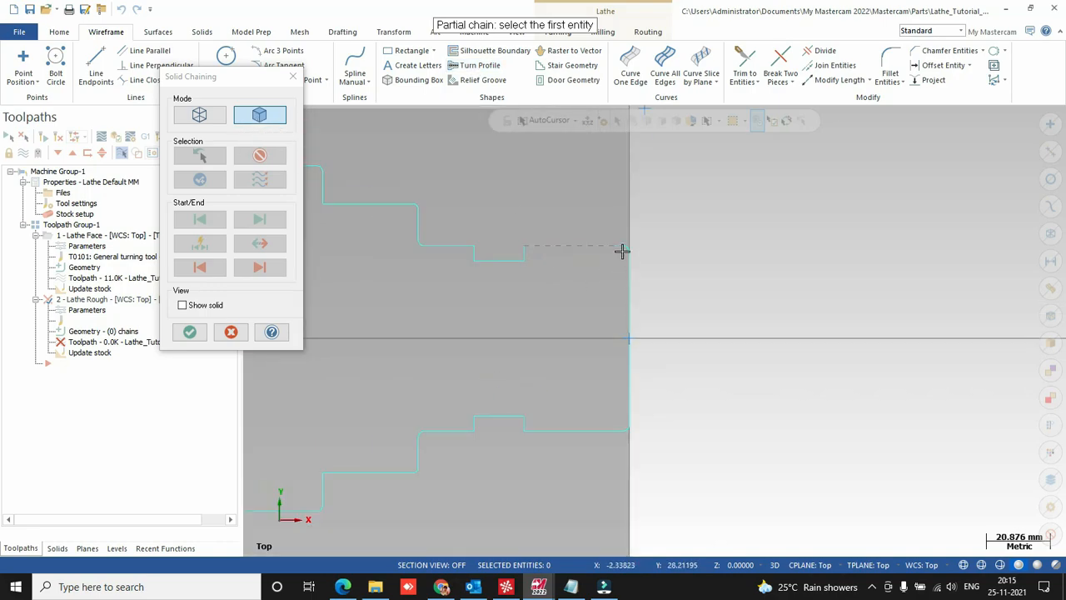
left_click(631, 247)
scroll(705, 272, "down", 4)
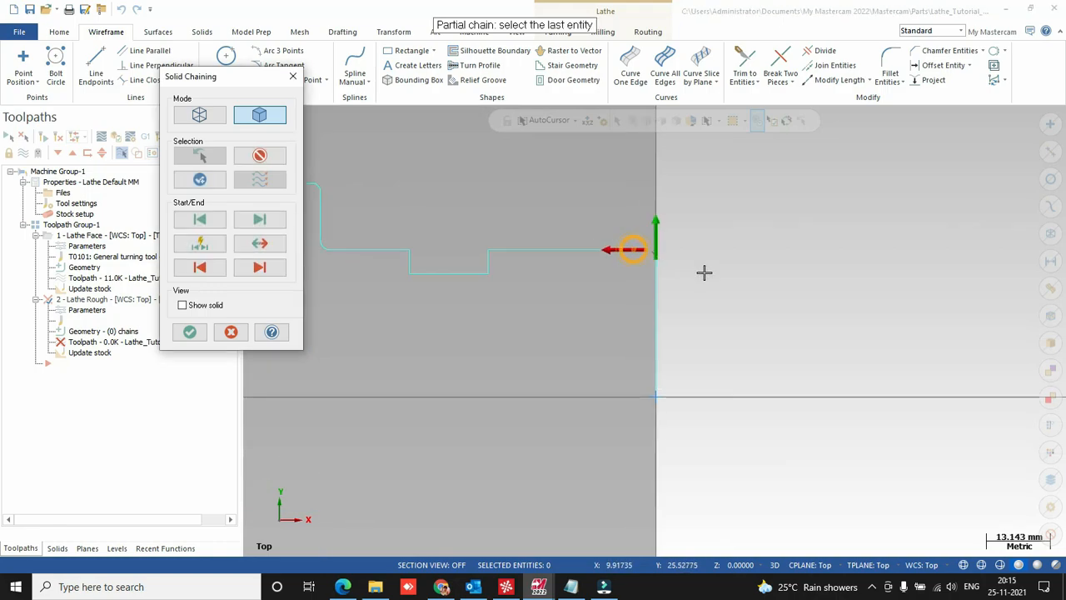
scroll(708, 280, "down", 3)
scroll(548, 225, "up", 3)
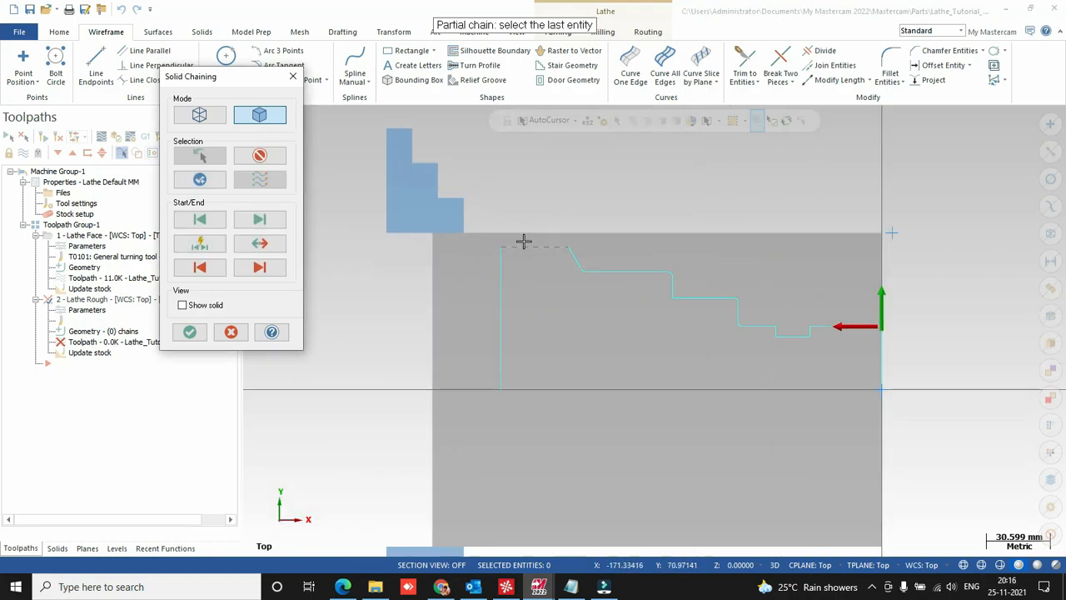
left_click(515, 240)
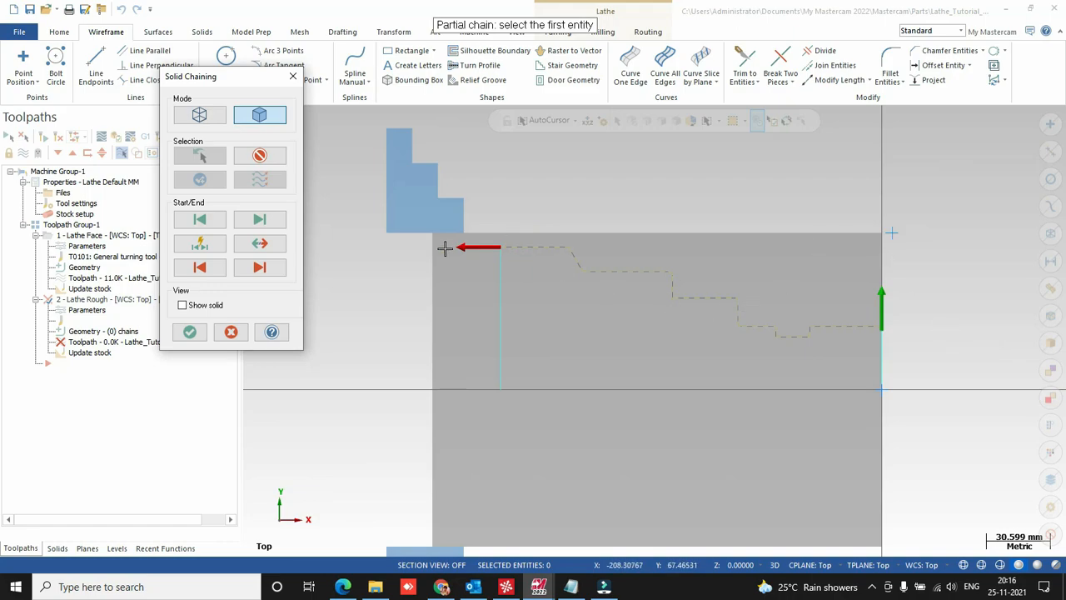
left_click(185, 332)
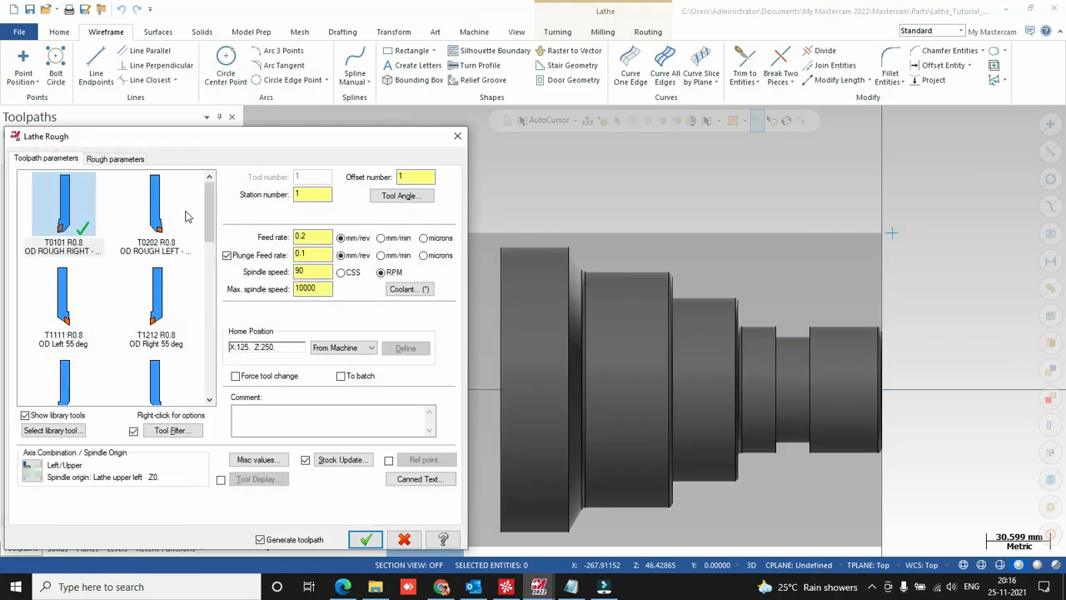
Enable reference points for the rough operation and set both approach and retract to X 100.0, Z 25.0.
left_click(310, 273)
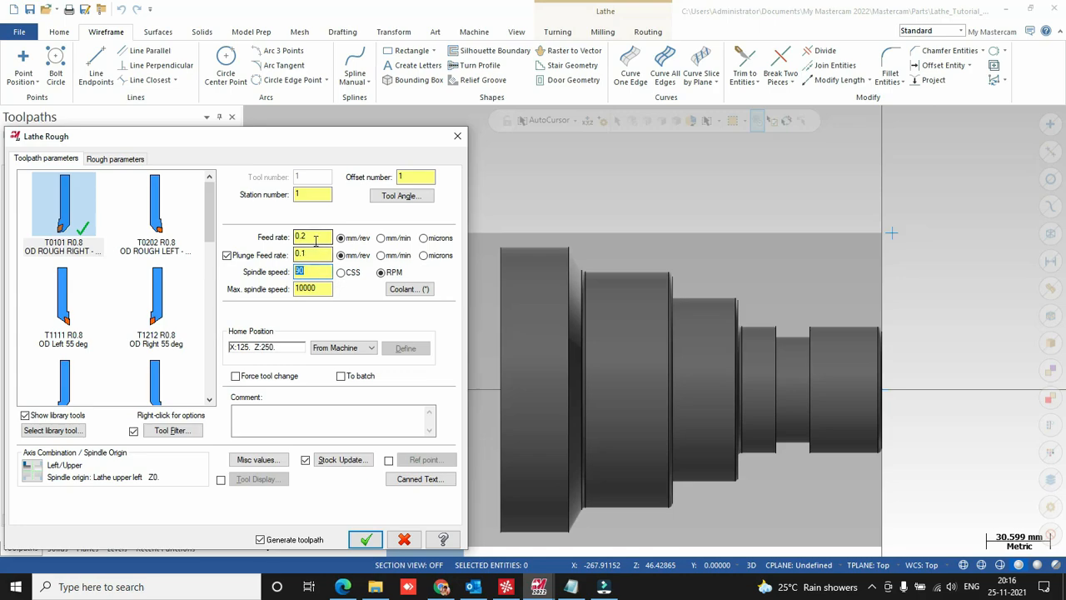
left_click(388, 459)
left_click(421, 460)
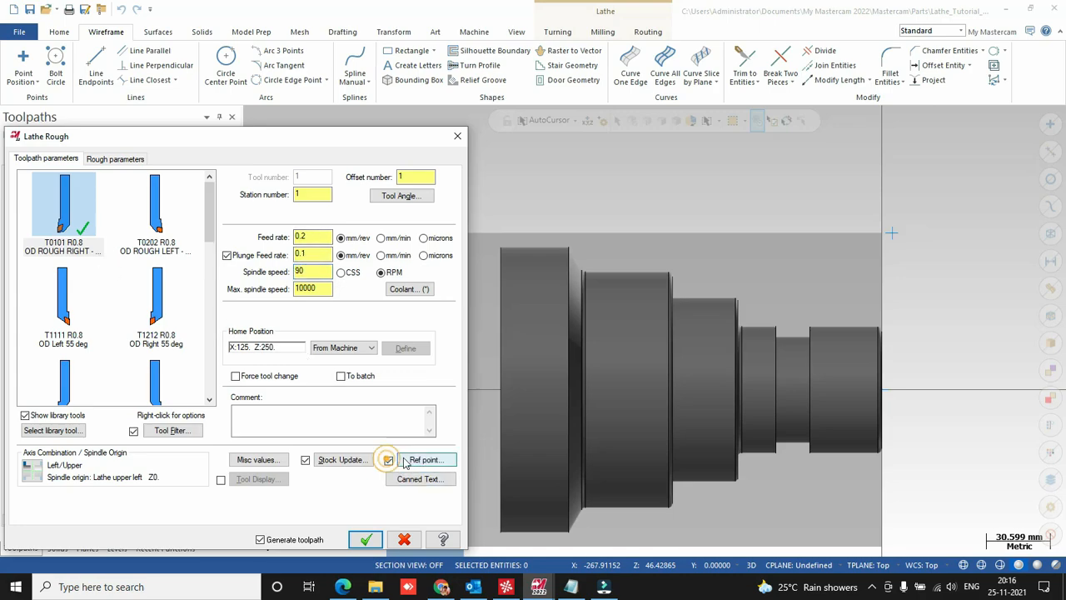
left_click(58, 194)
type("1")
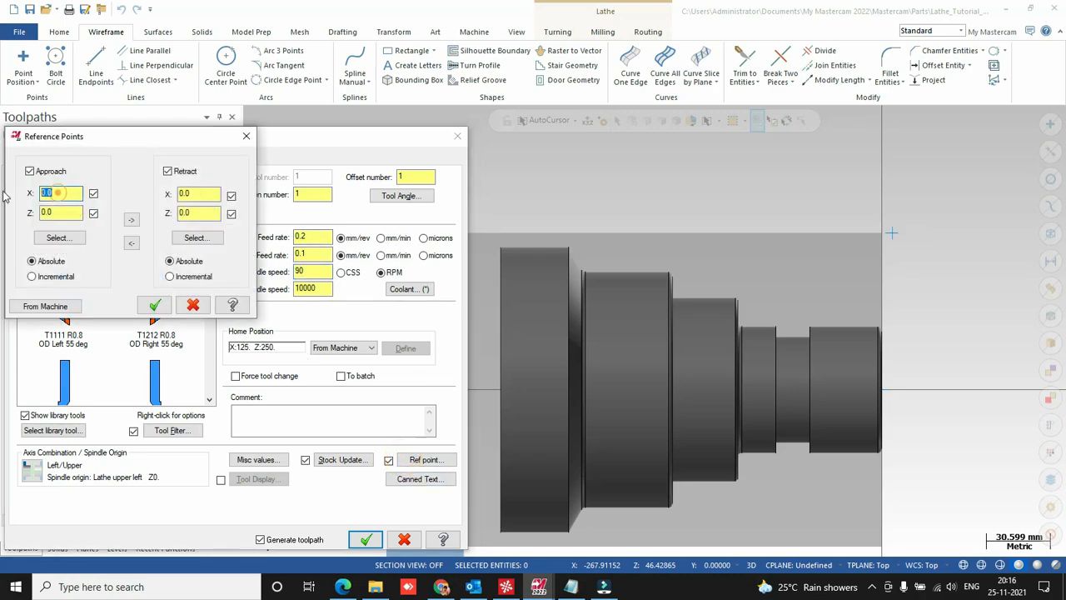
type("00.0")
key("Tab")
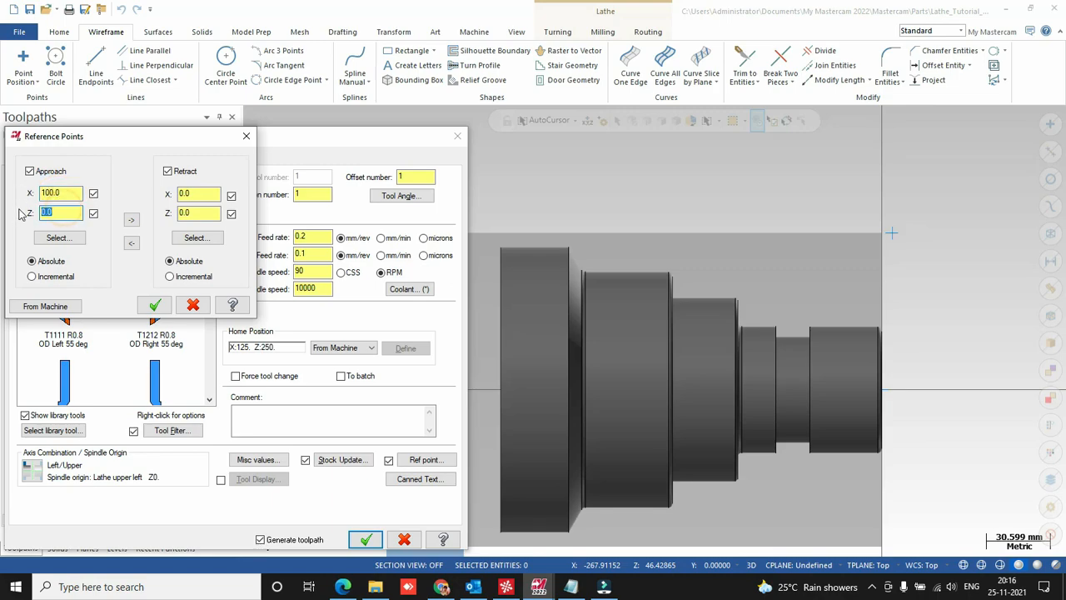
type("25.0")
left_click(131, 220)
left_click(156, 306)
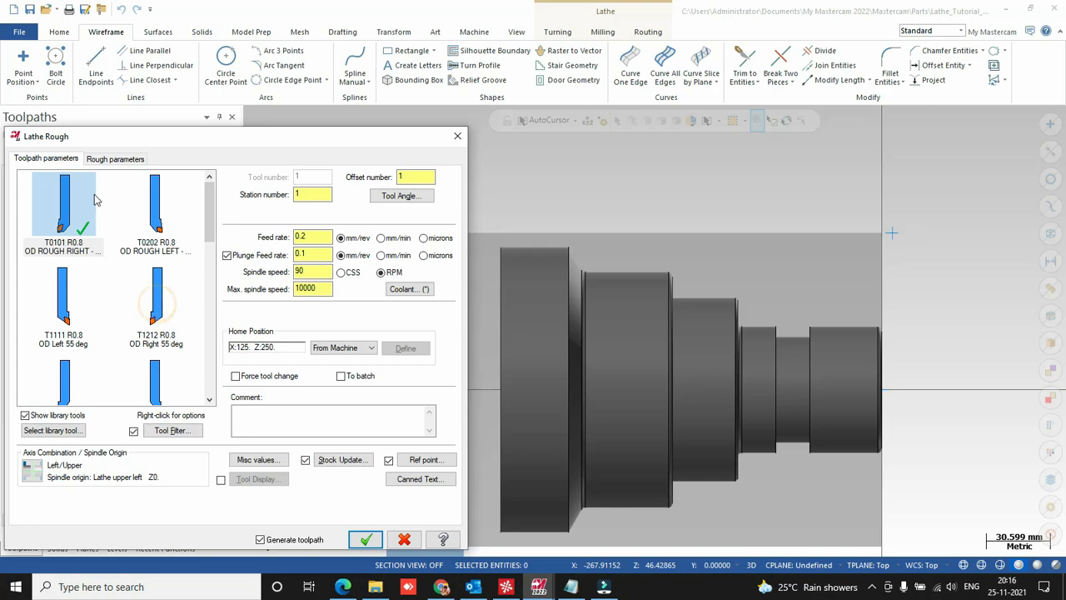
Review the rough parameters for depth of cut, minimum cut depth, entry and exit amounts, and stock to leave in X and Z.
left_click(114, 160)
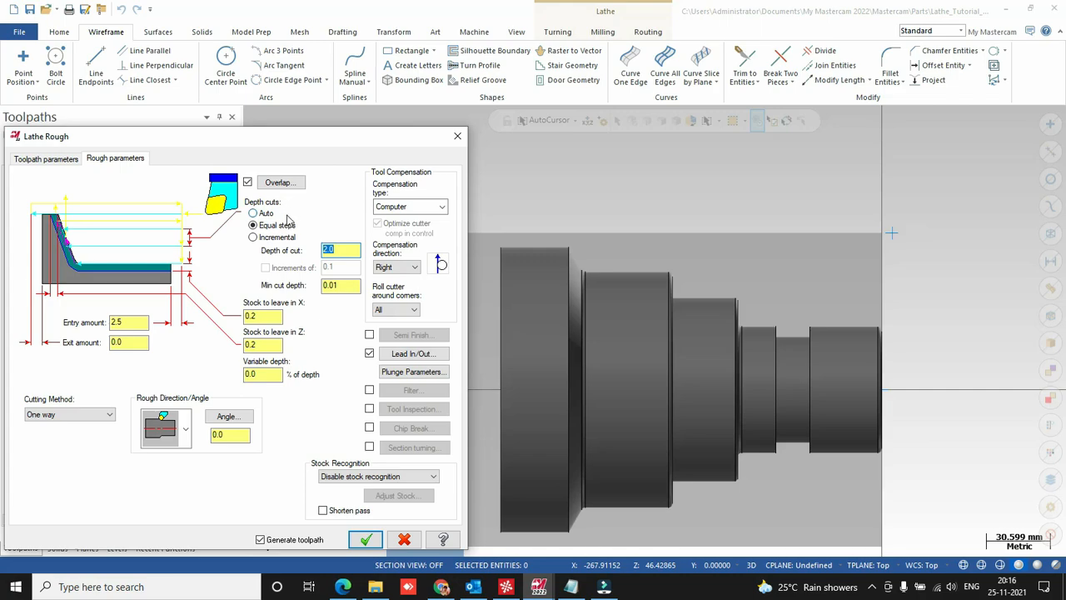
left_click_drag(344, 250, 271, 247)
left_click(339, 286)
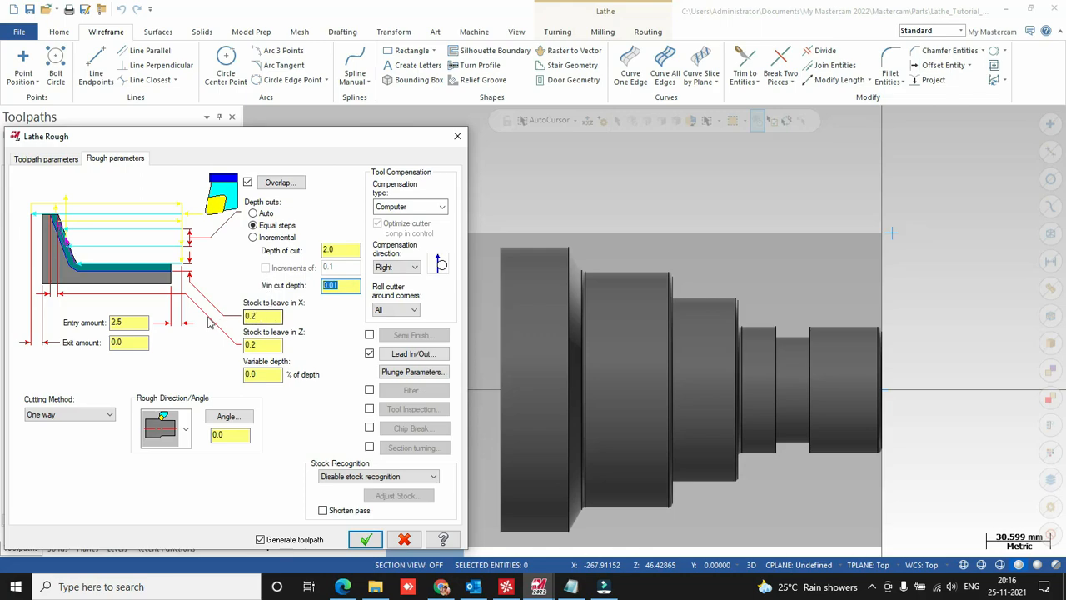
left_click(143, 321)
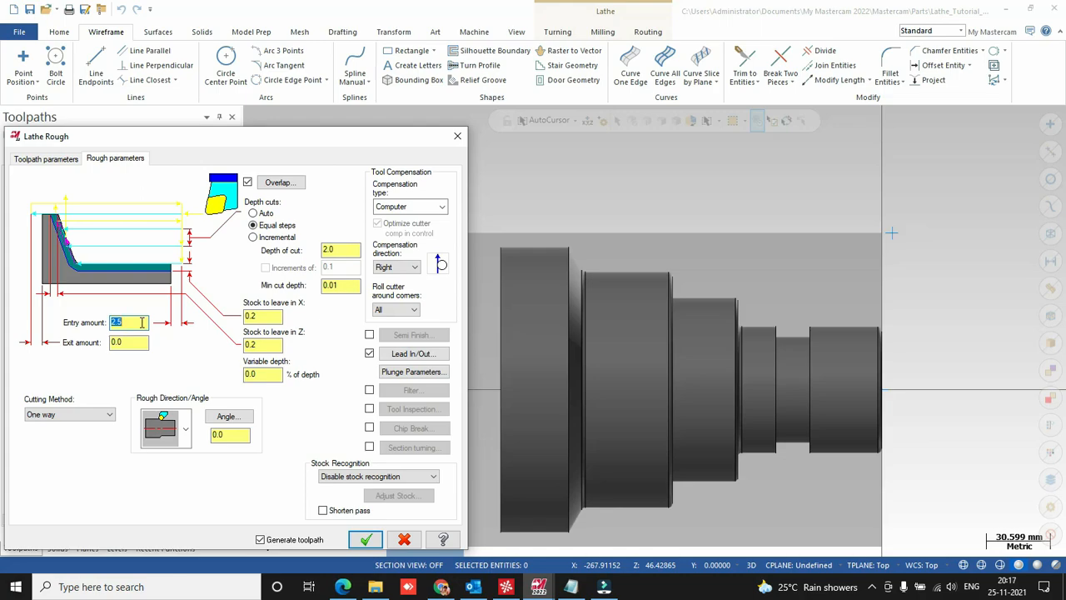
left_click(135, 342)
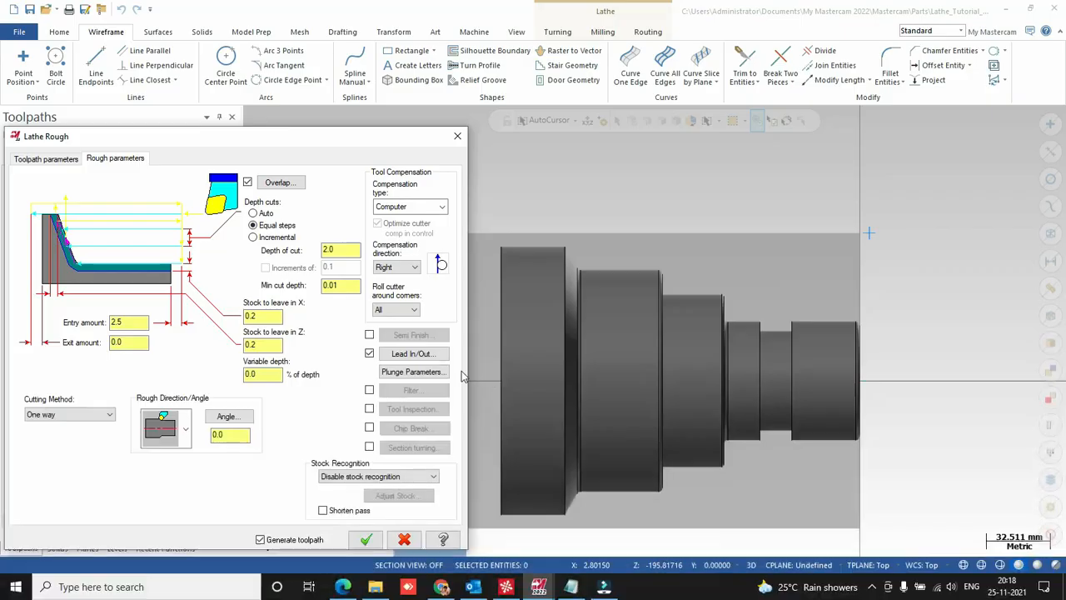
left_click(271, 317)
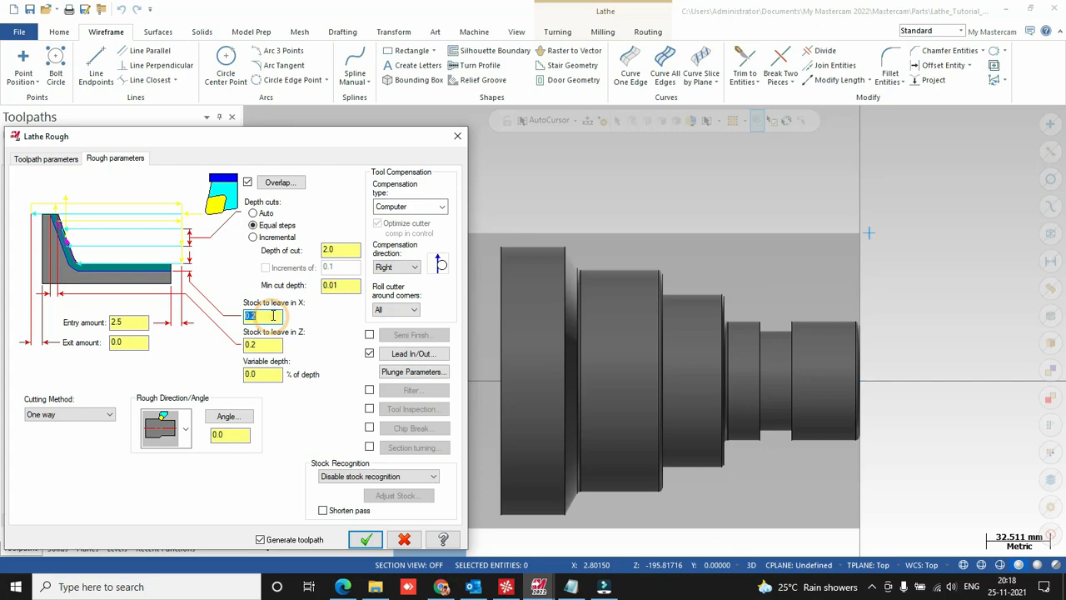
left_click(274, 346)
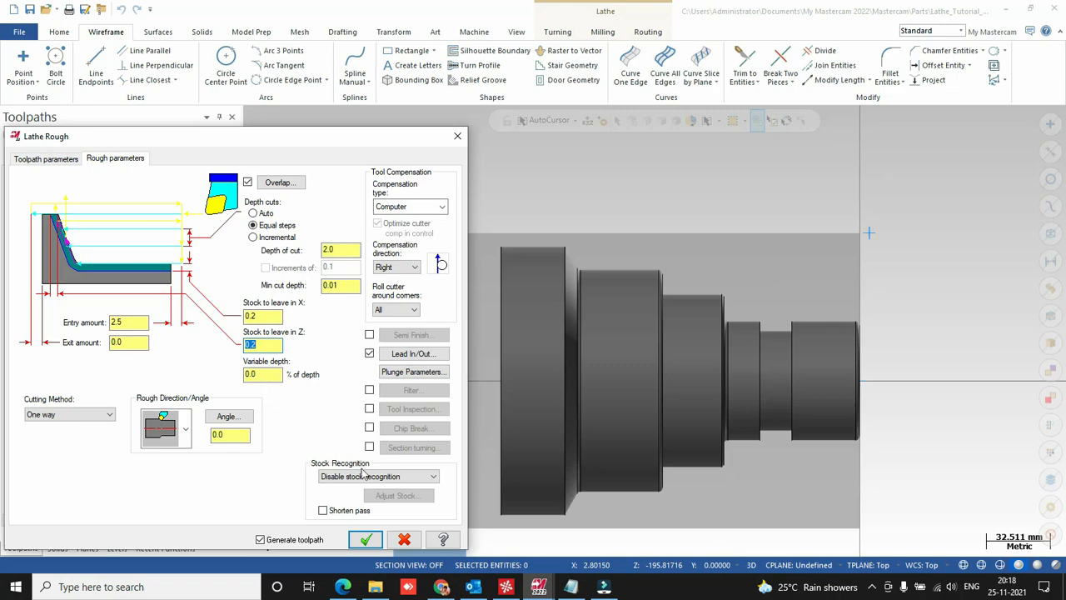
Set stock recognition to Remaining stock and accept the outer stock boundary without adjusting it.
left_click(336, 474)
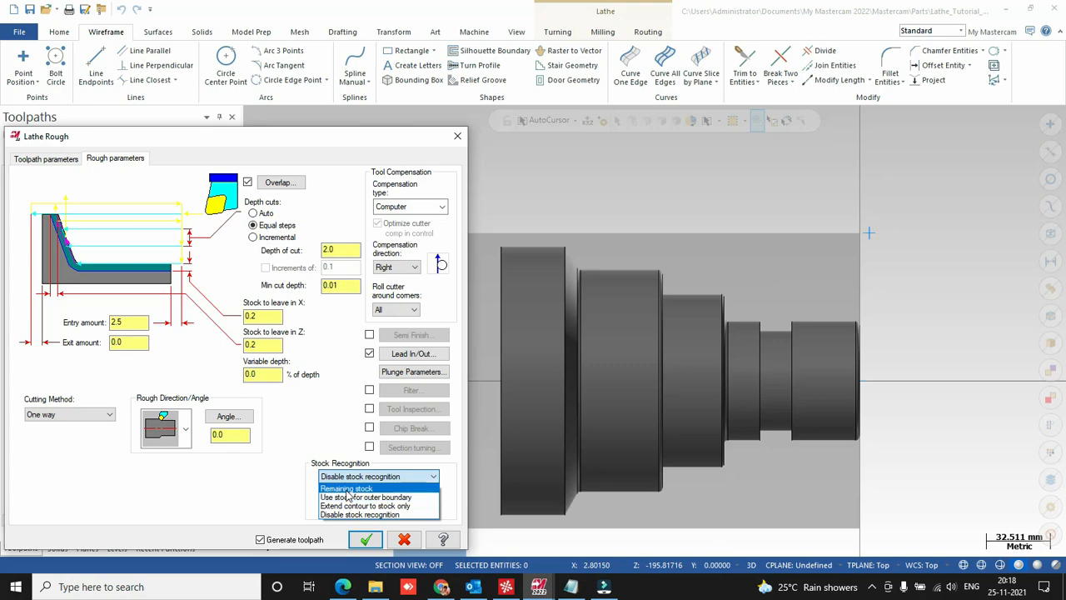
left_click(348, 490)
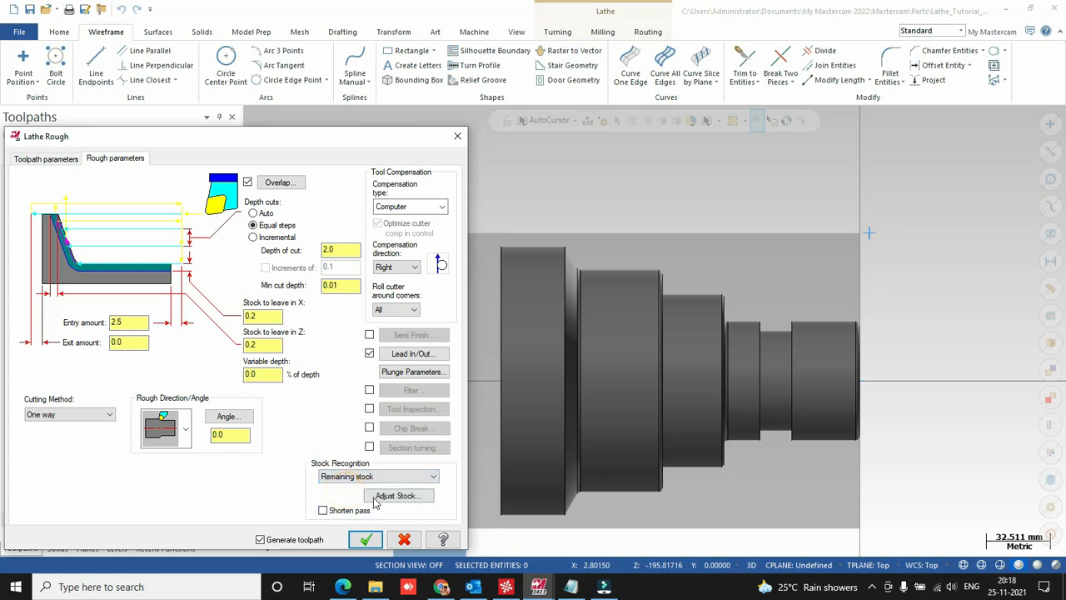
left_click(373, 497)
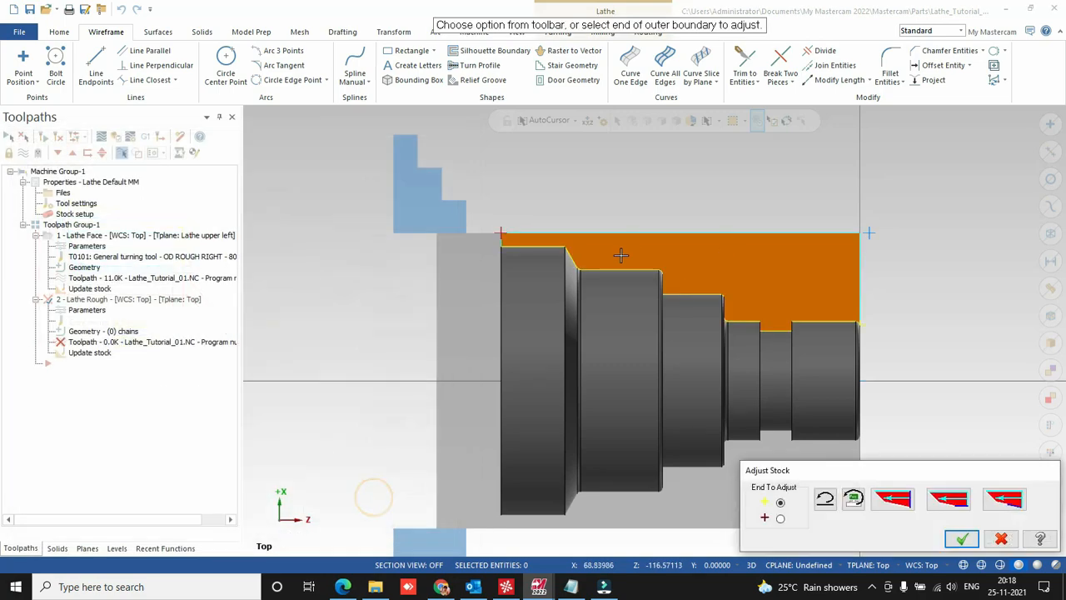
left_click(962, 539)
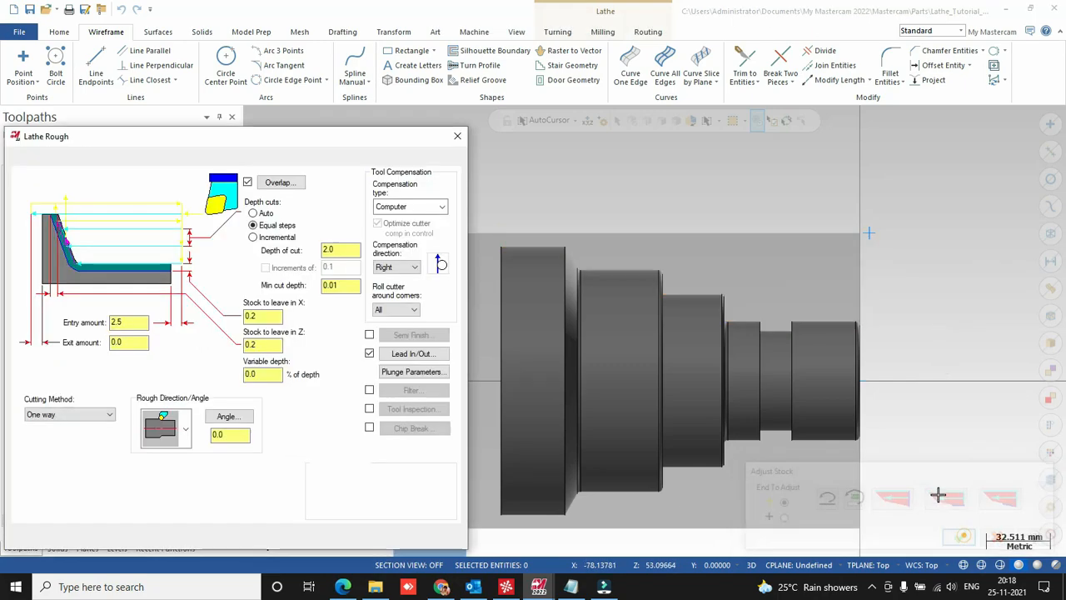
Check the lead-out exit vector settings, accept them and generate the rough toolpath.
left_click(409, 354)
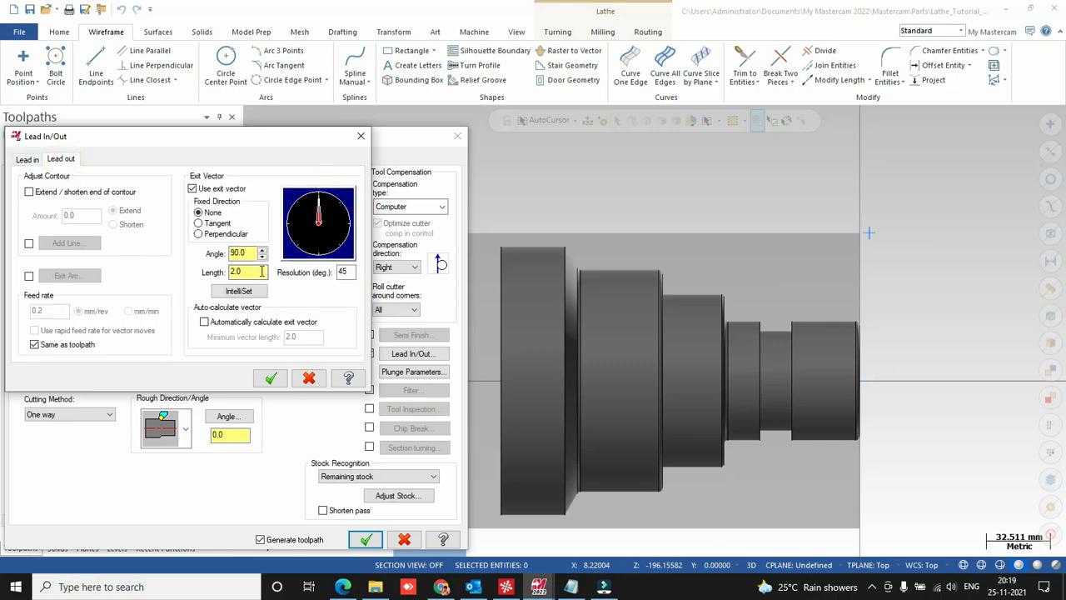
left_click(270, 378)
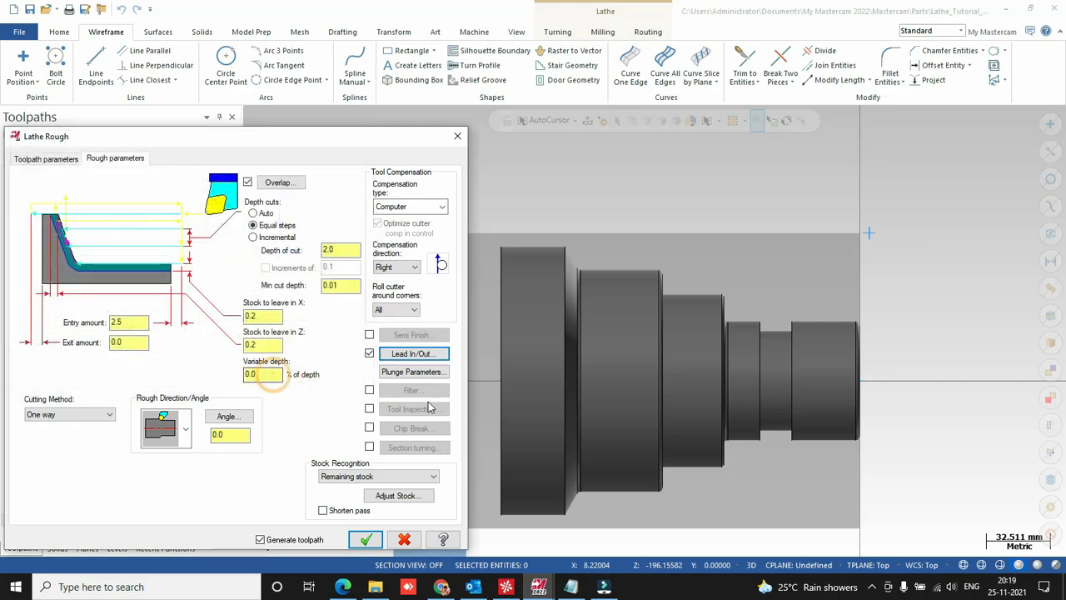
left_click(364, 542)
Backplot the rough operation, examine its first cutting passes along the stock, and close the backplot.
scroll(605, 202, "up", 3)
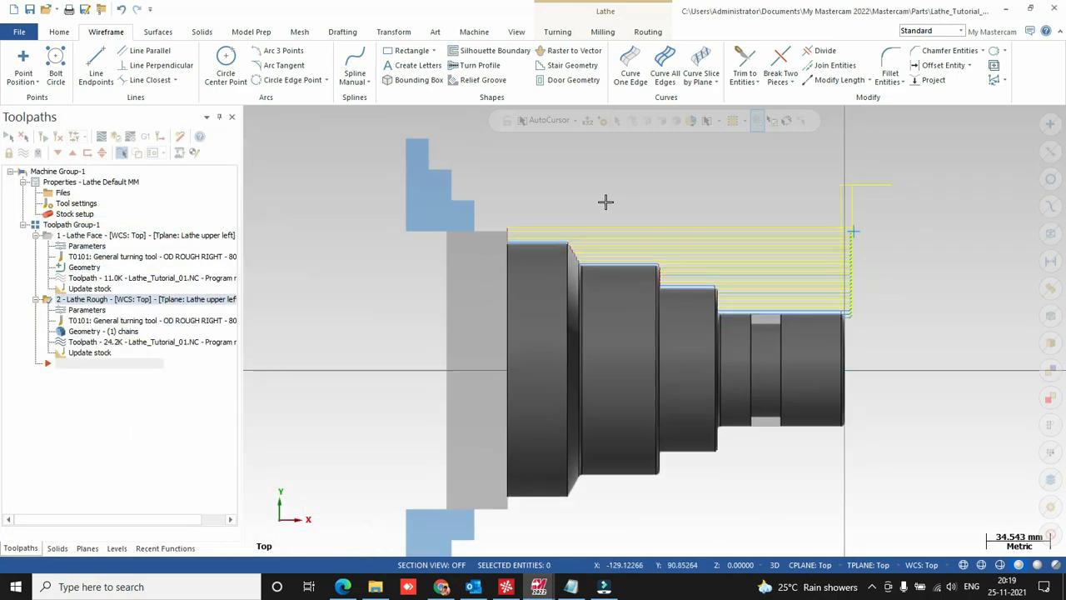
scroll(861, 207, "down", 2)
scroll(599, 191, "down", 2)
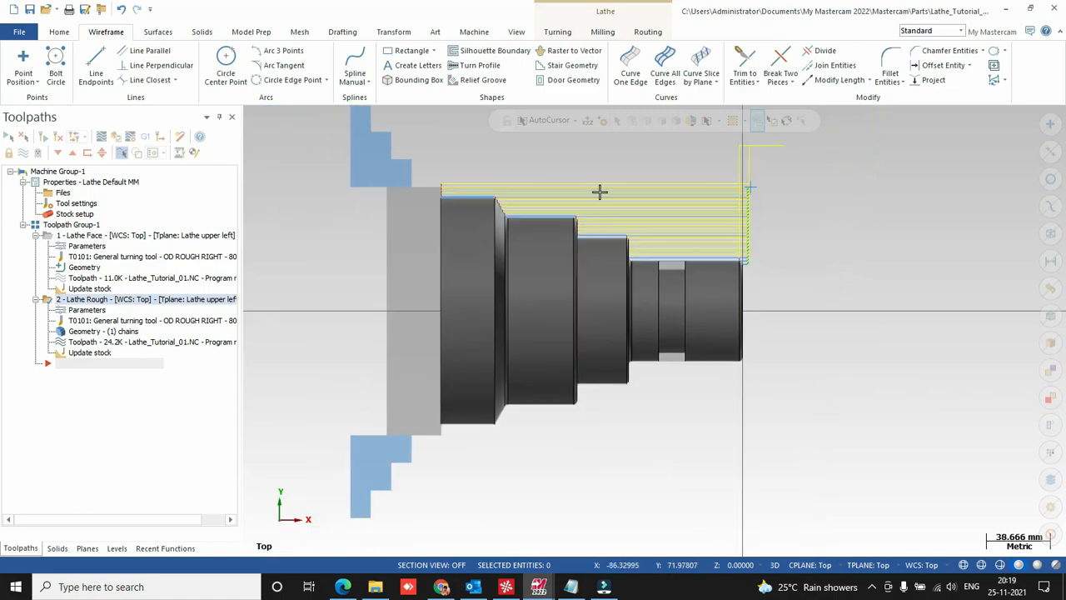
scroll(347, 186, "down", 2)
left_click(108, 139)
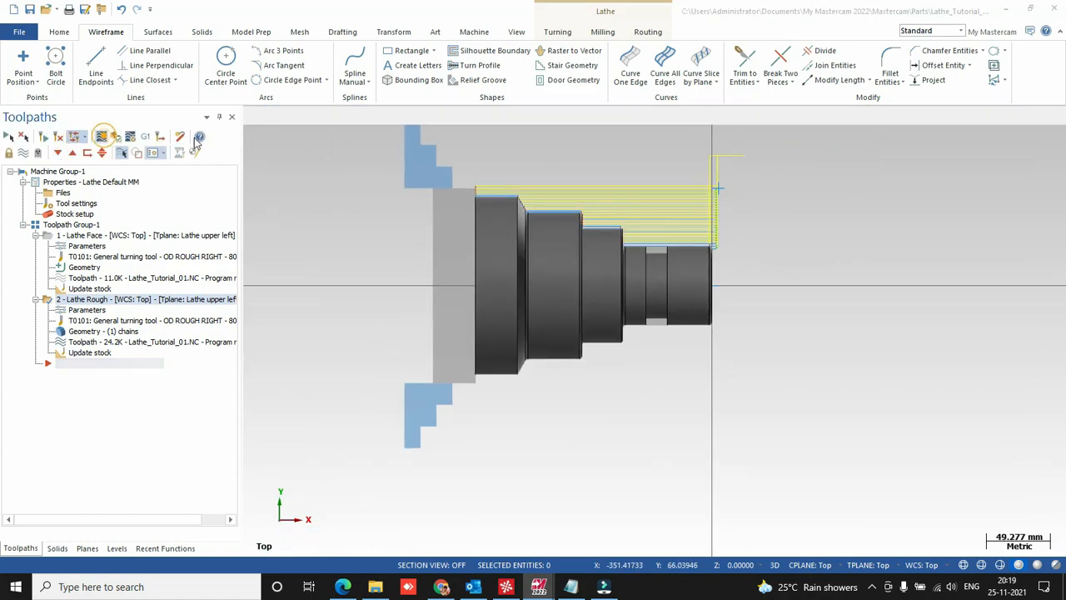
scroll(364, 162, "down", 2)
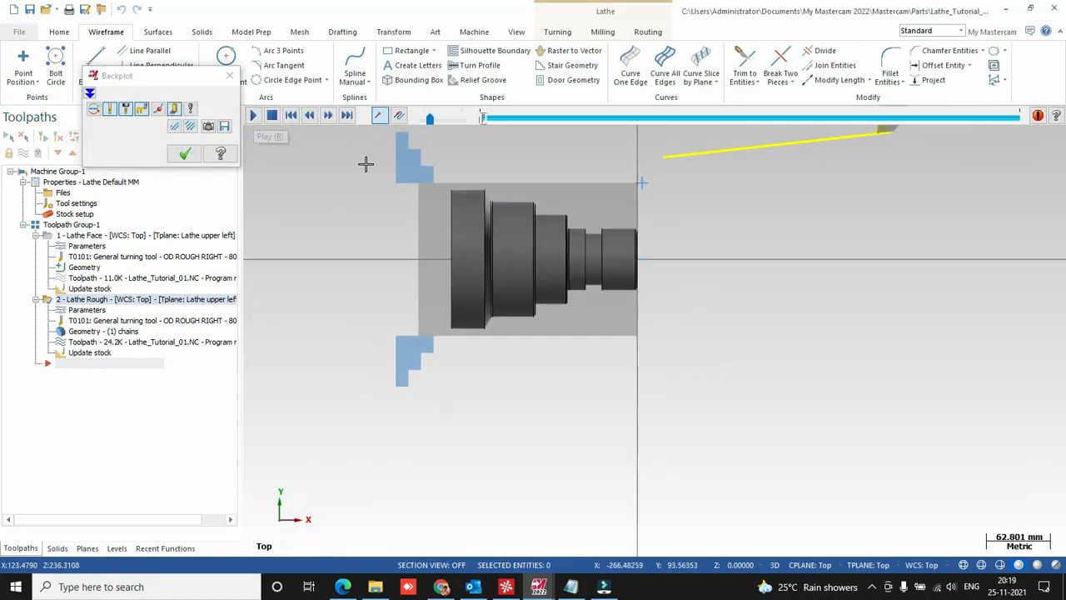
left_click(328, 116)
scroll(528, 185, "up", 4)
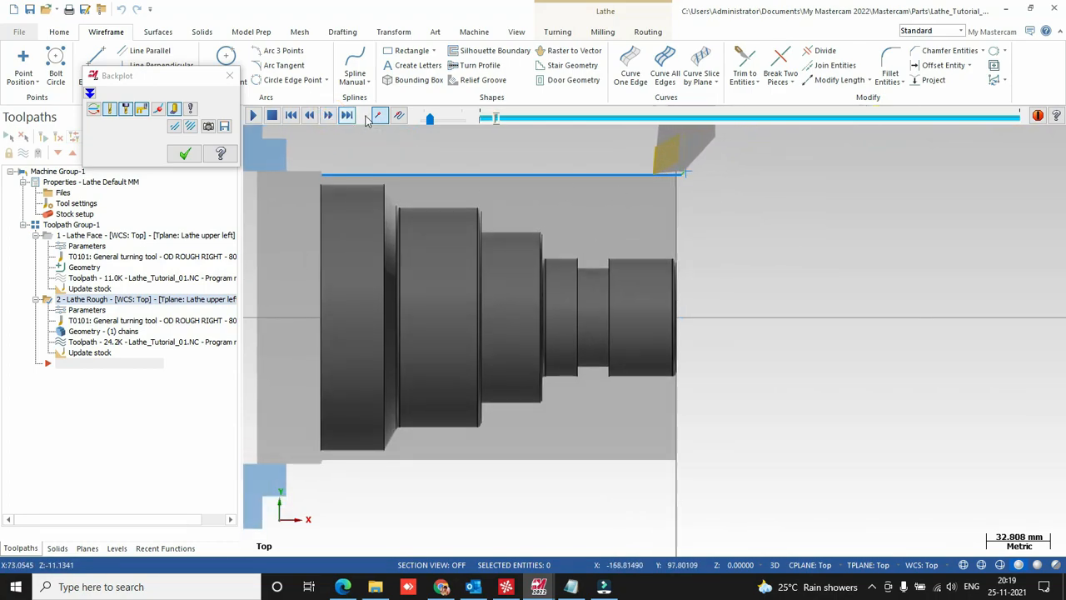
scroll(508, 173, "down", 1)
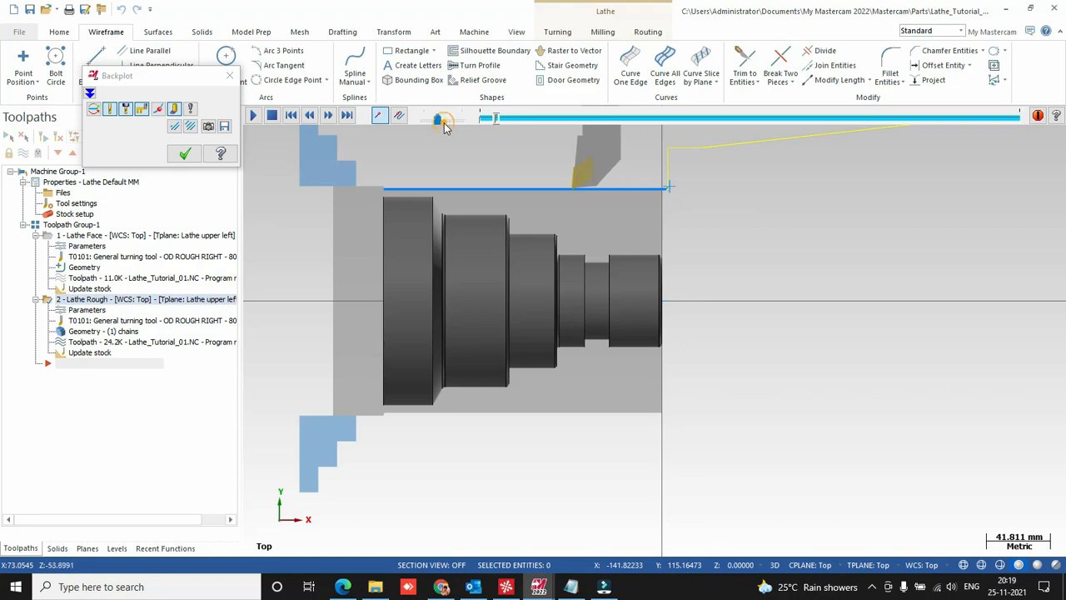
scroll(516, 288, "down", 1)
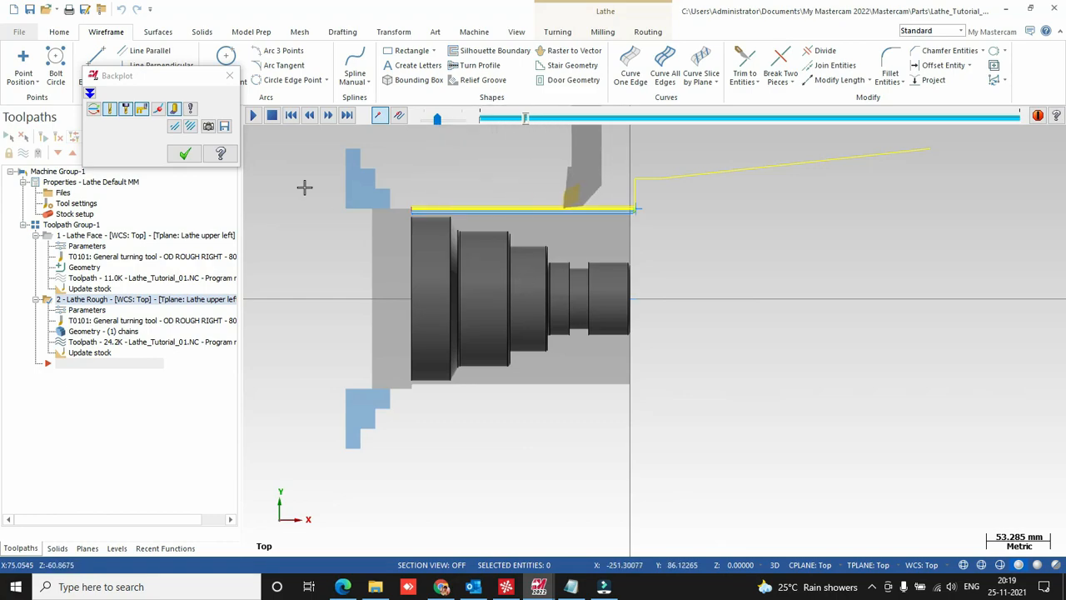
left_click(185, 153)
Verify the rough operation in Mastercam Simulator and inspect the machined stepped part from an angled view.
scroll(514, 227, "up", 1)
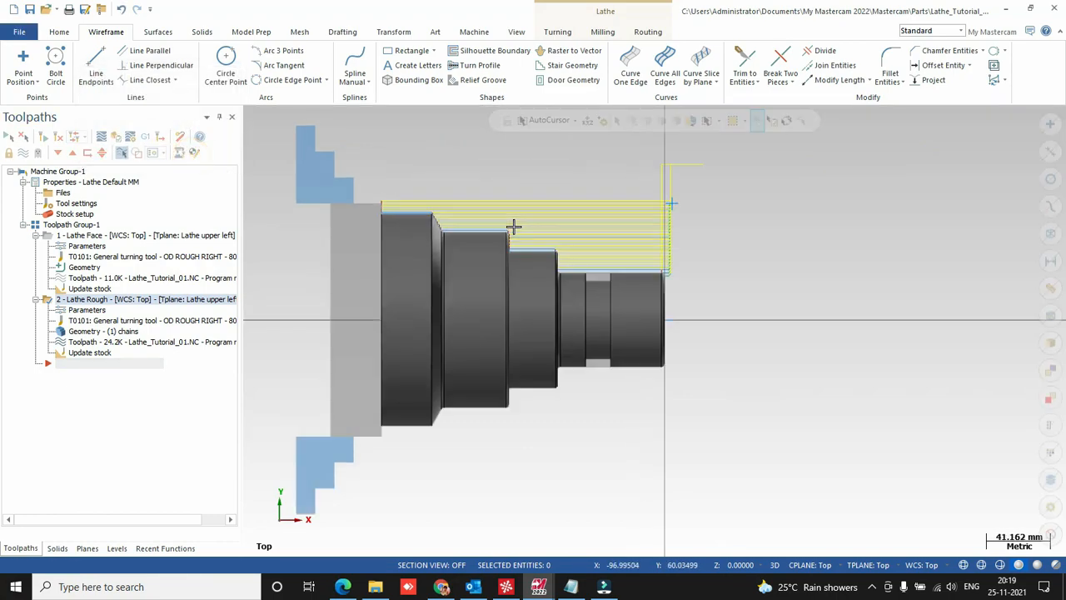
left_click(113, 137)
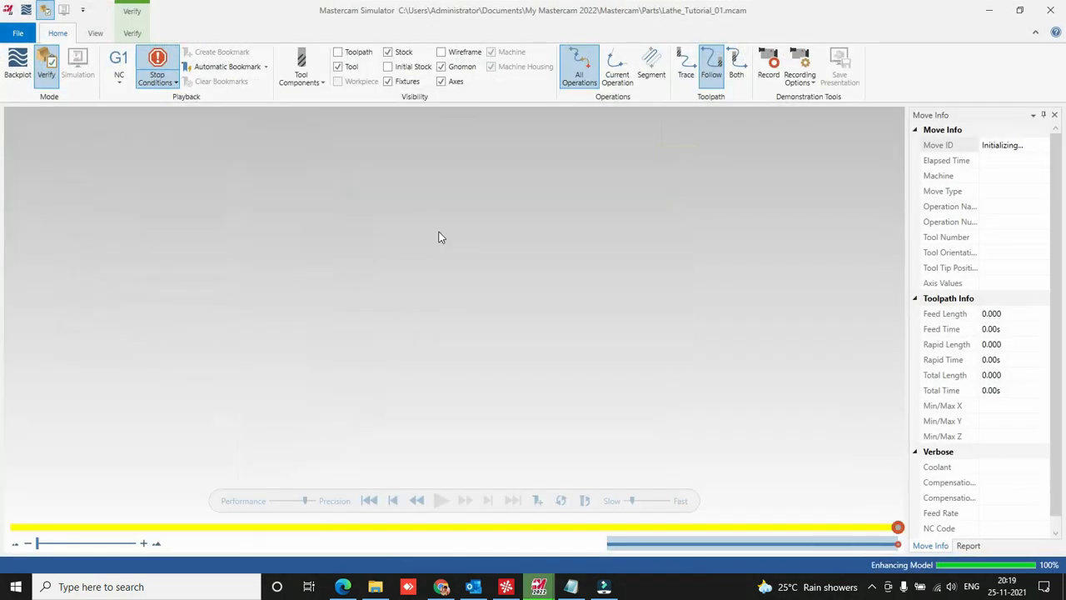
left_click(440, 500)
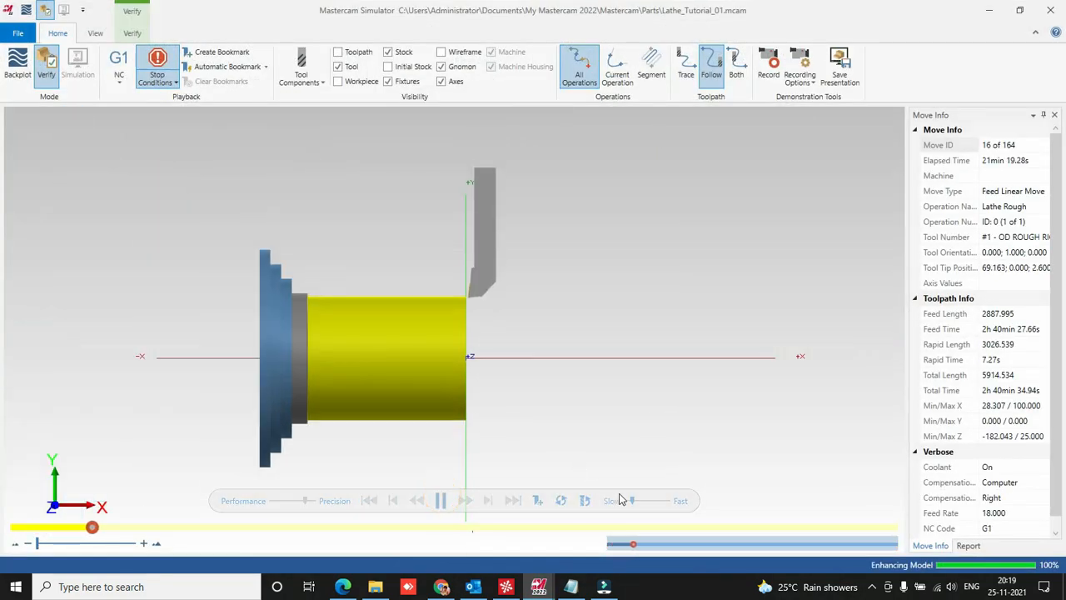
middle_click_drag(602, 410, 576, 411)
scroll(423, 308, "up", 3)
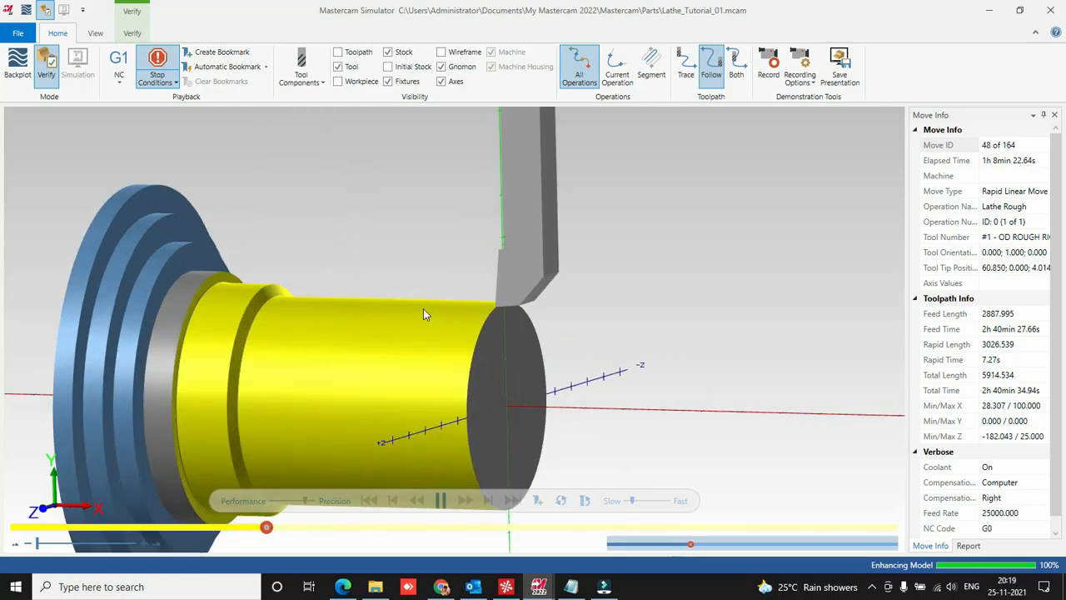
scroll(423, 310, "down", 3)
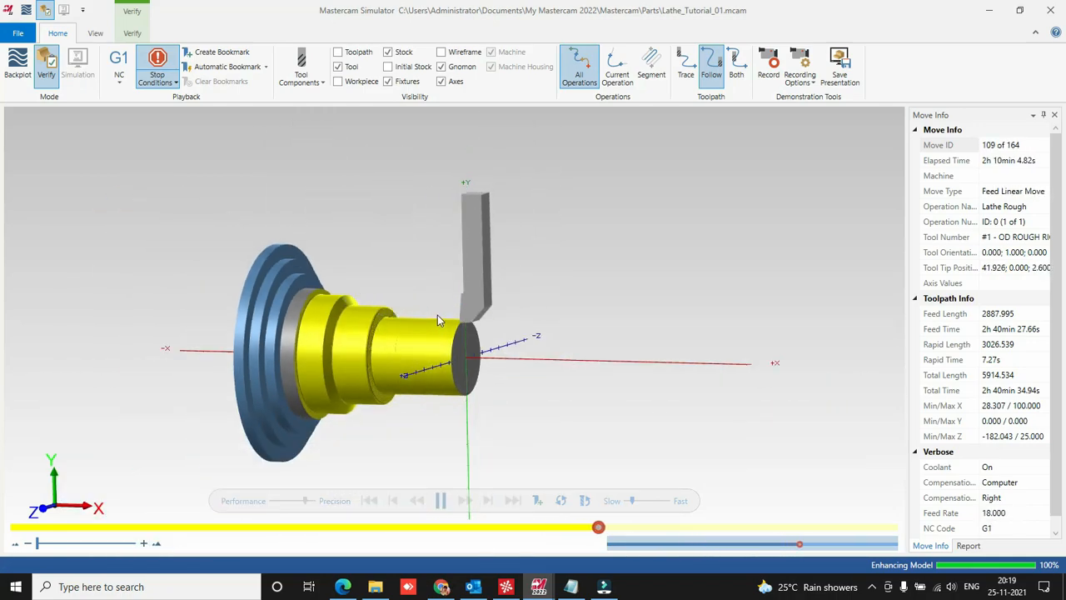
scroll(439, 358, "up", 3)
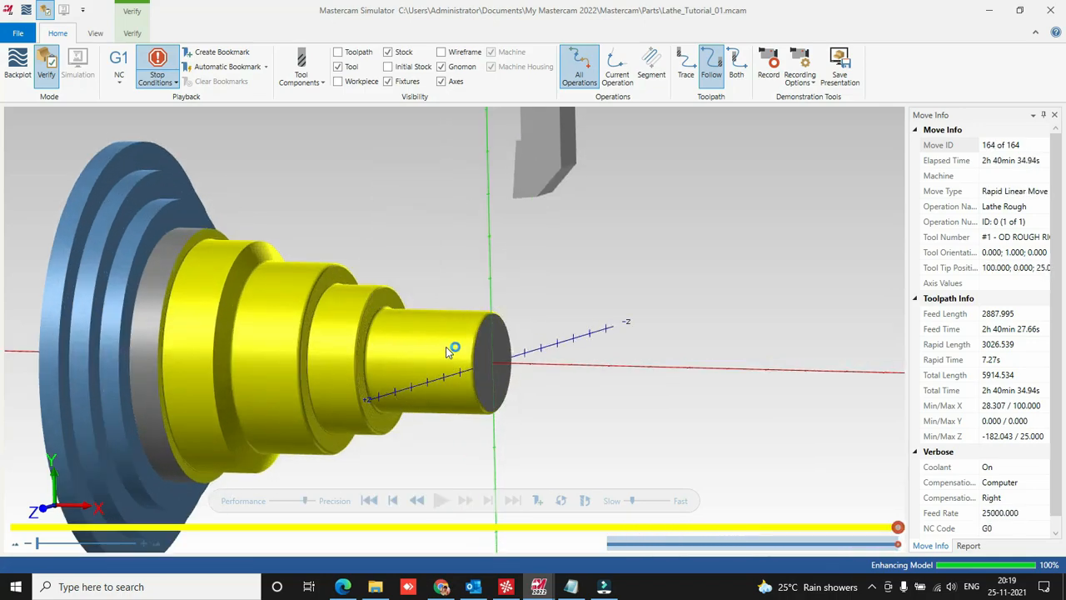
scroll(387, 332, "up", 3)
mouse_move(384, 333)
middle_mouse_down()
mouse_move(407, 331)
mouse_move(394, 330)
middle_mouse_up()
scroll(394, 330, "down", 3)
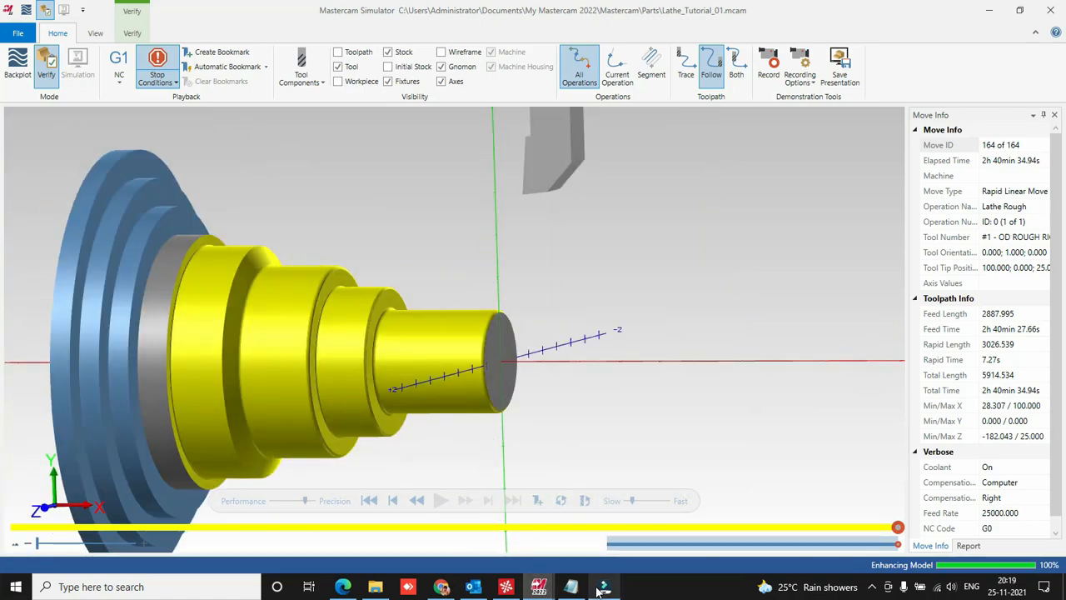
Switch back to the Mastercam window and restore the Top (WCS) view of the part.
mouse_move(598, 589)
left_click(471, 523)
right_click(615, 296)
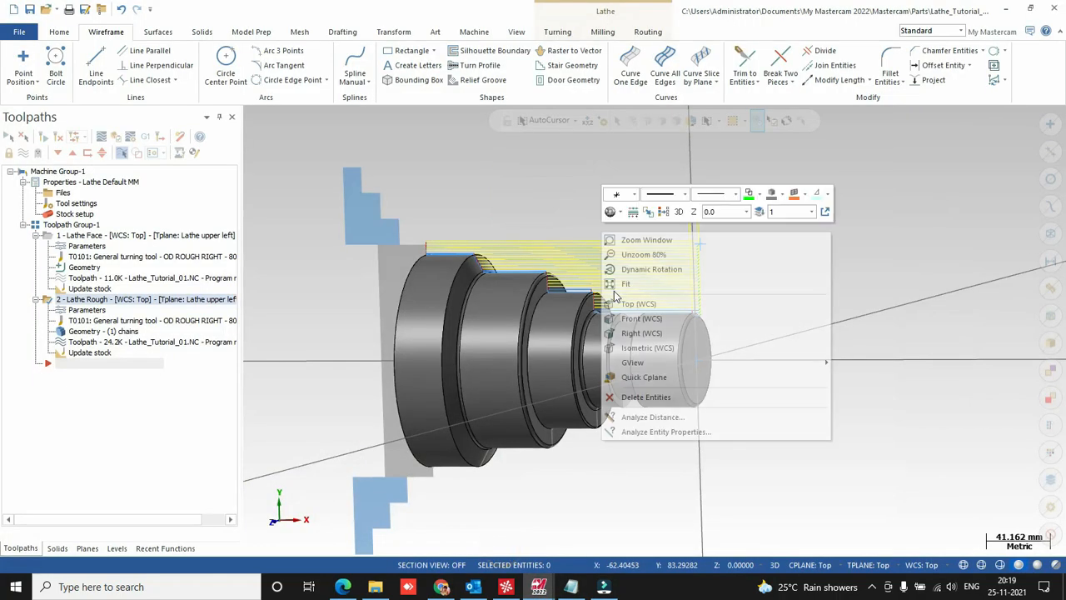
left_click(621, 303)
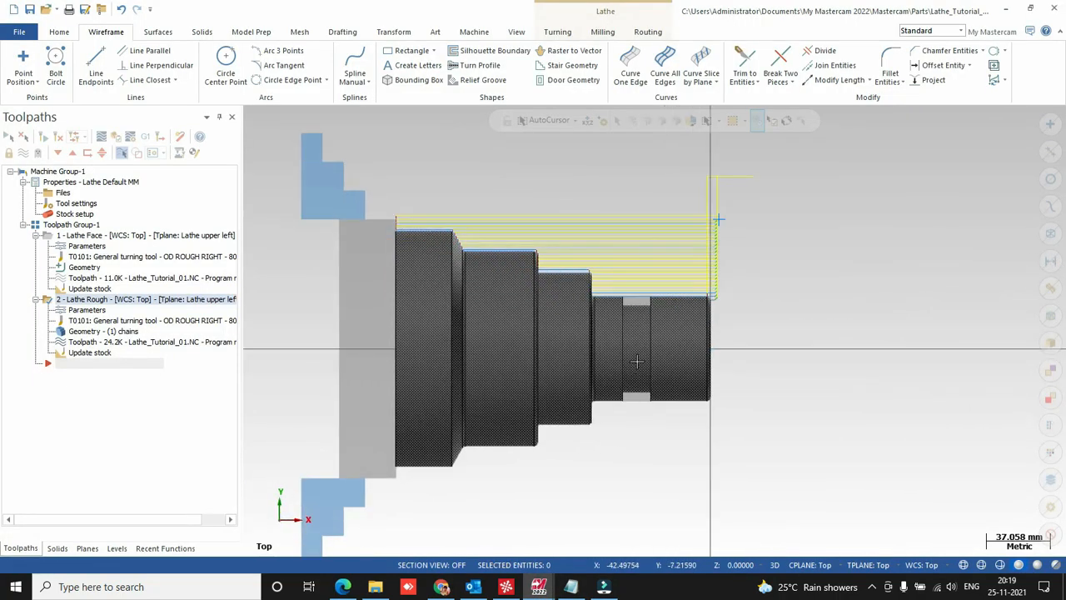